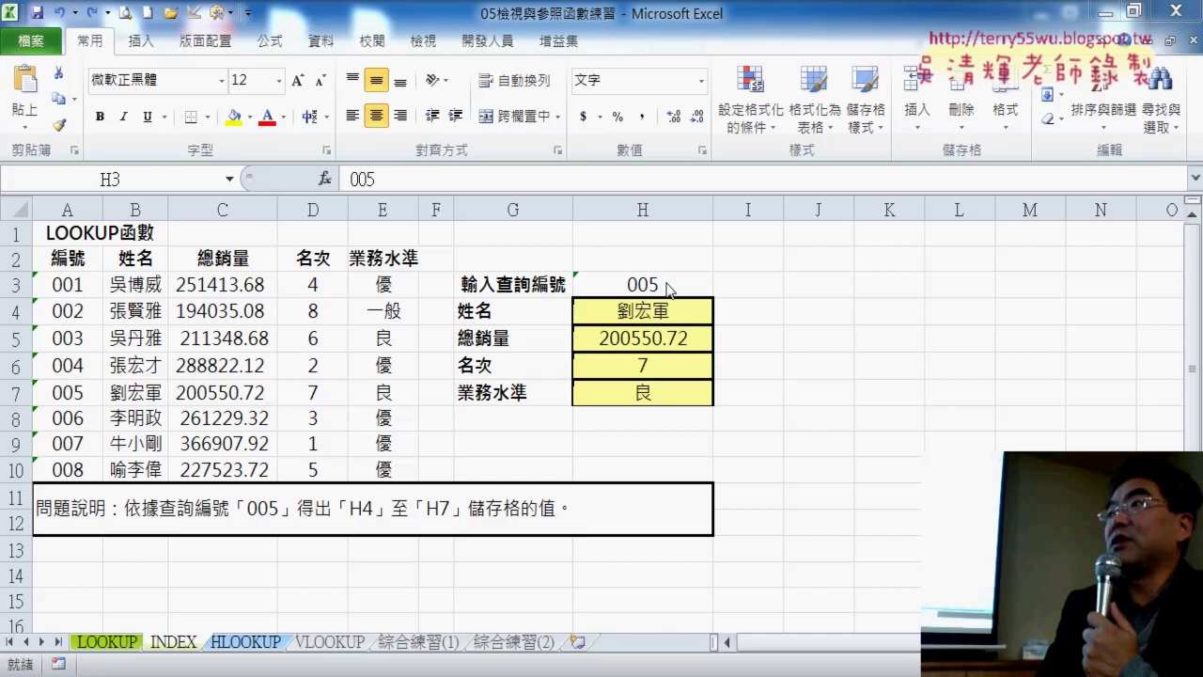
- Select lookup cell H3 to replace its ID 005 with 001
left_click(665, 283)
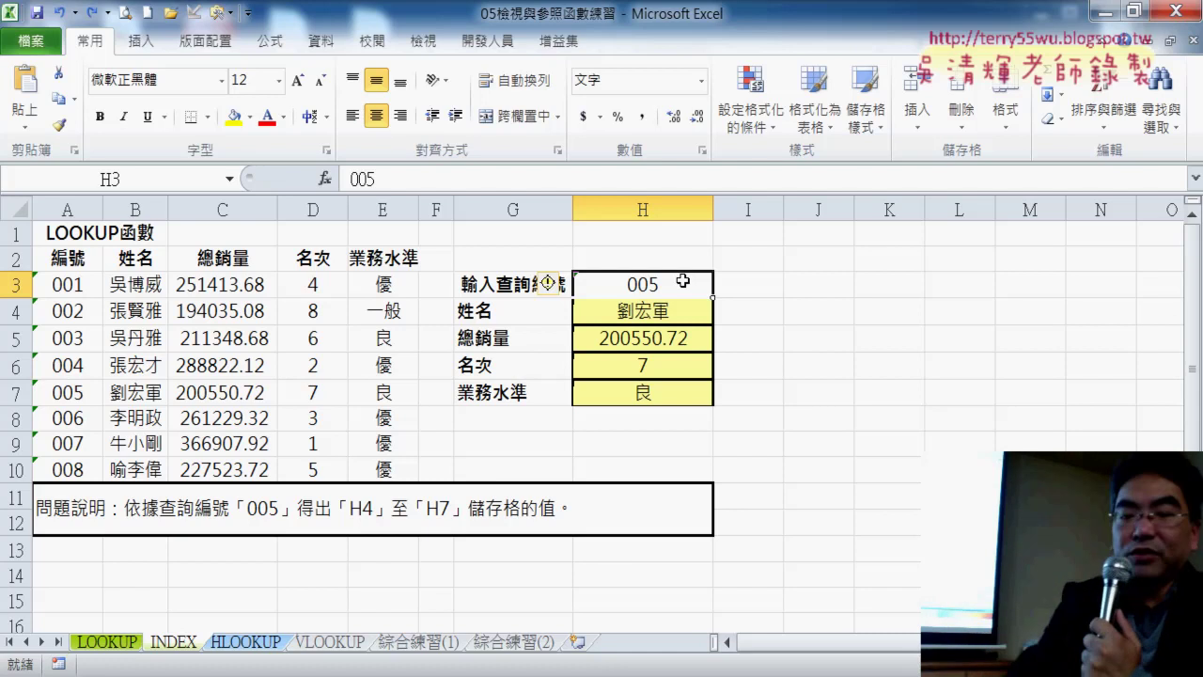
- Enter ID 001 in H3 and select H4:H7, showing 251413.68, rank 4 and 優
type("0")
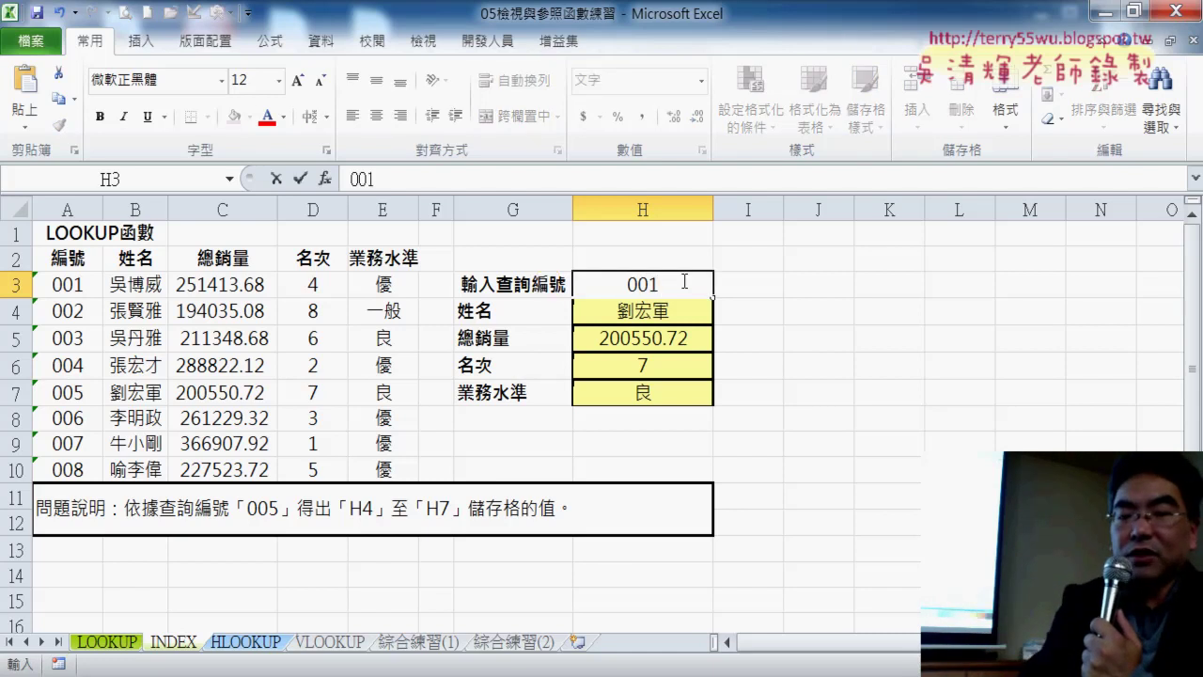
key("Return")
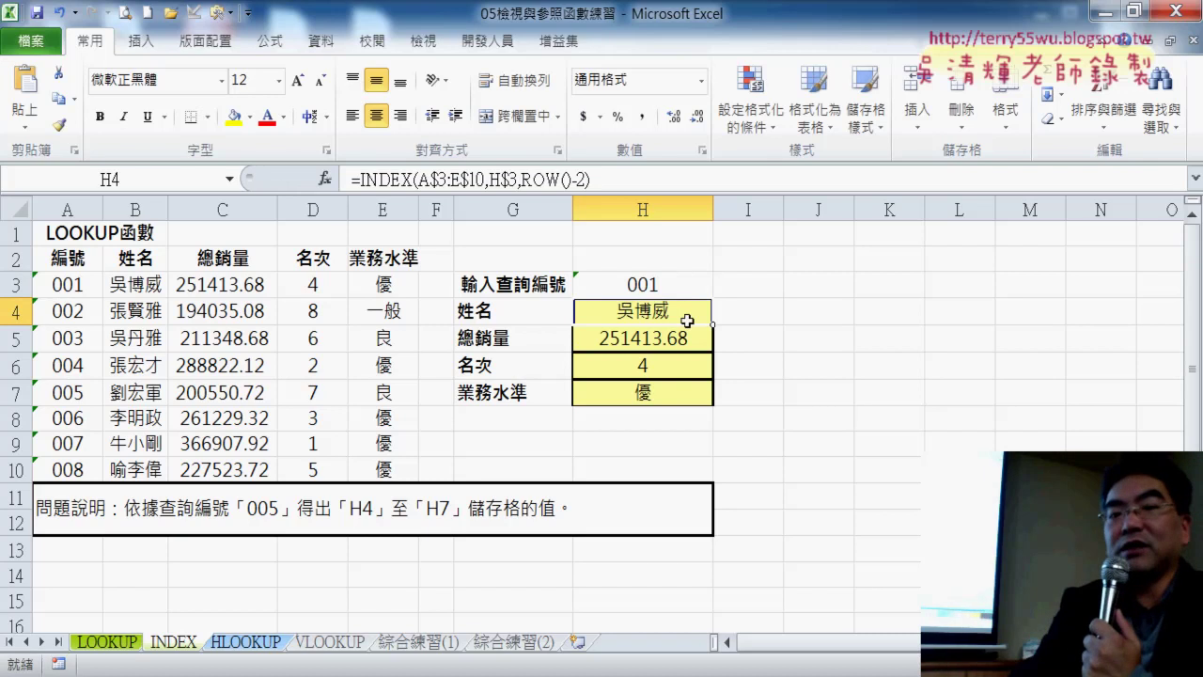
left_click_drag(687, 321, 692, 393)
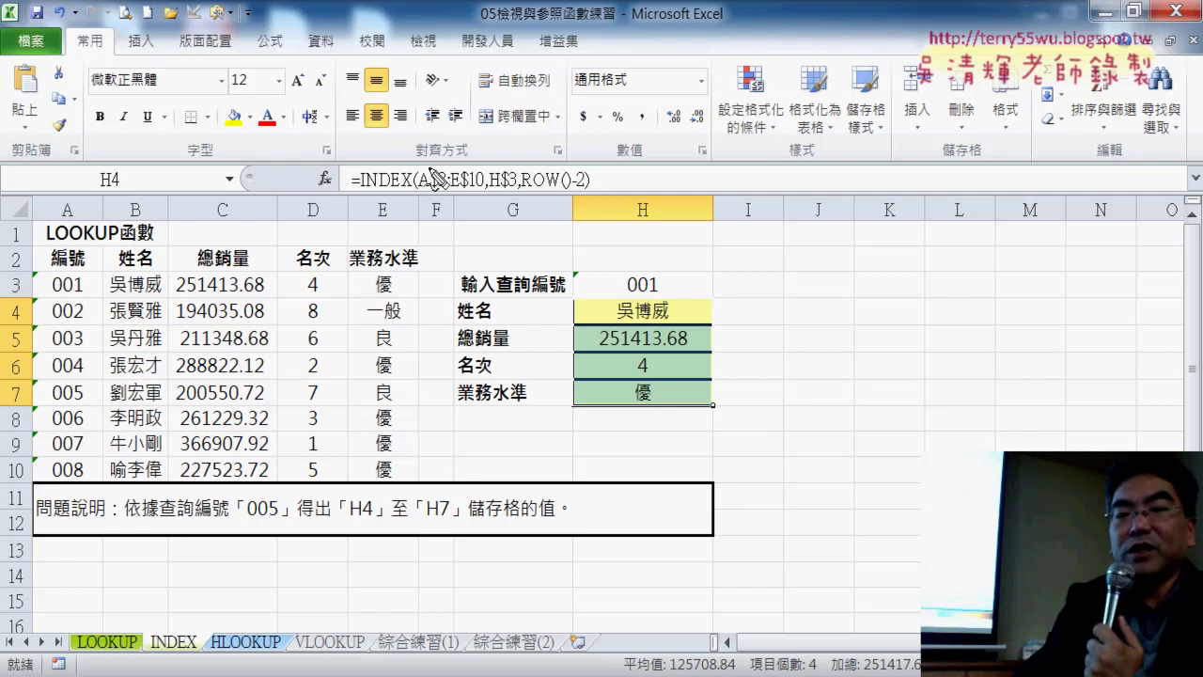
left_click_drag(429, 169, 427, 568)
mouse_move(419, 208)
left_mouse_down()
mouse_move(355, 208)
mouse_move(315, 235)
left_mouse_up()
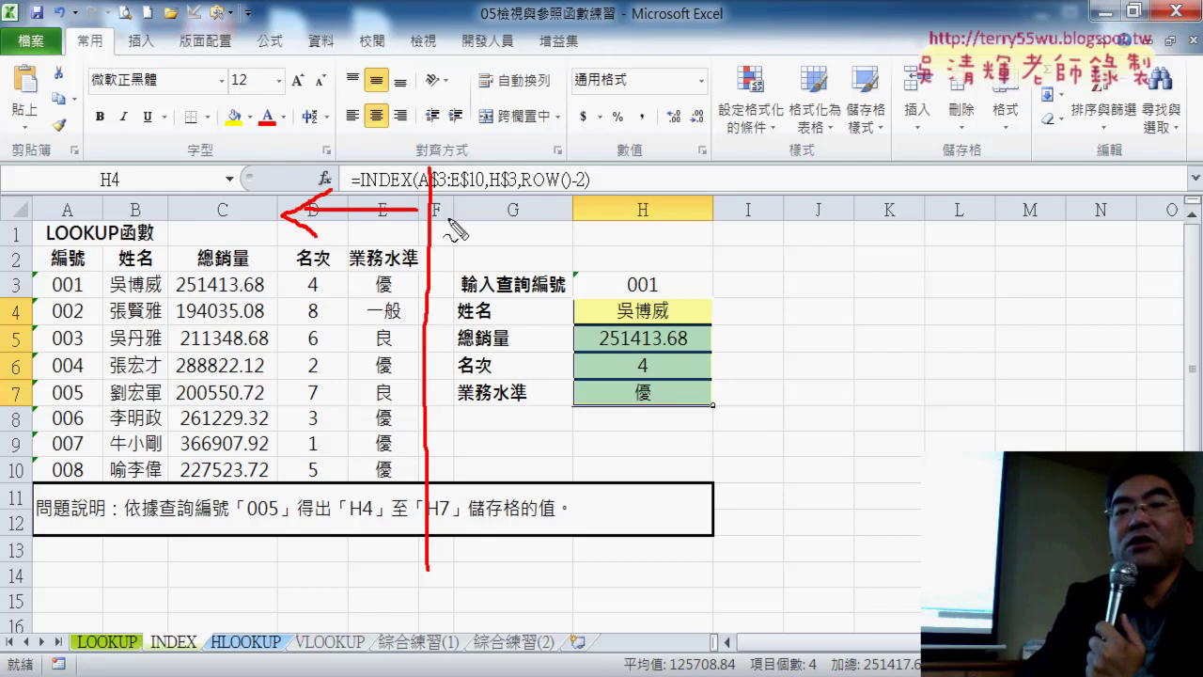
left_click_drag(448, 218, 534, 210)
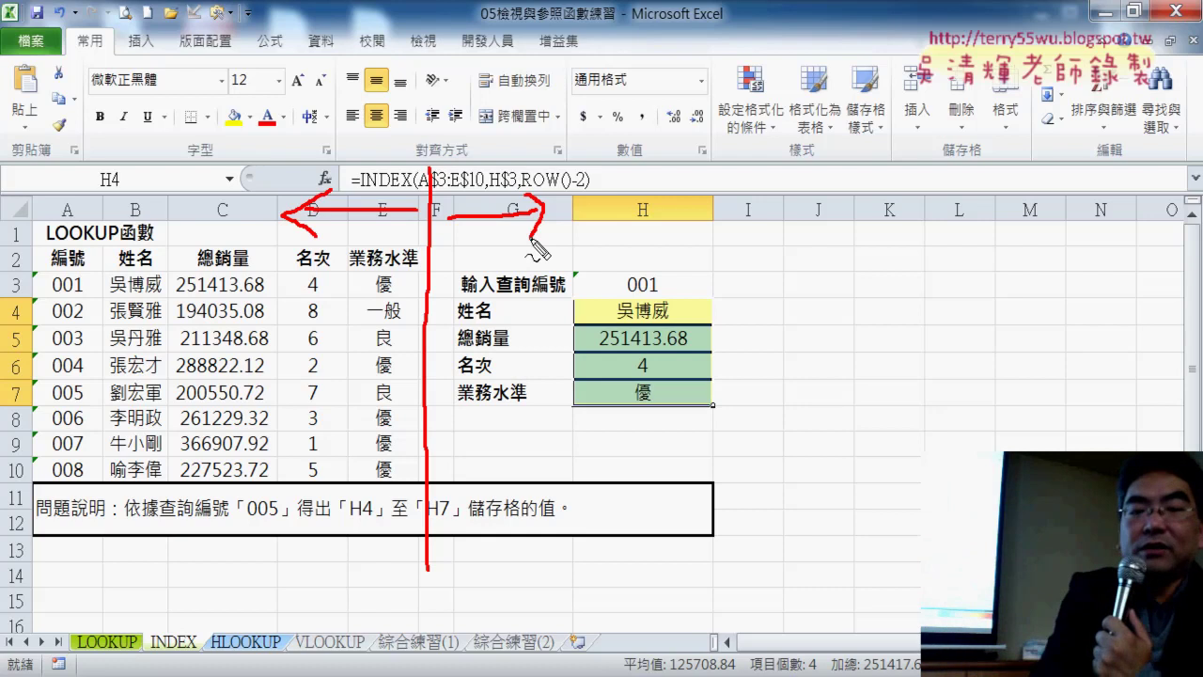
key("Escape")
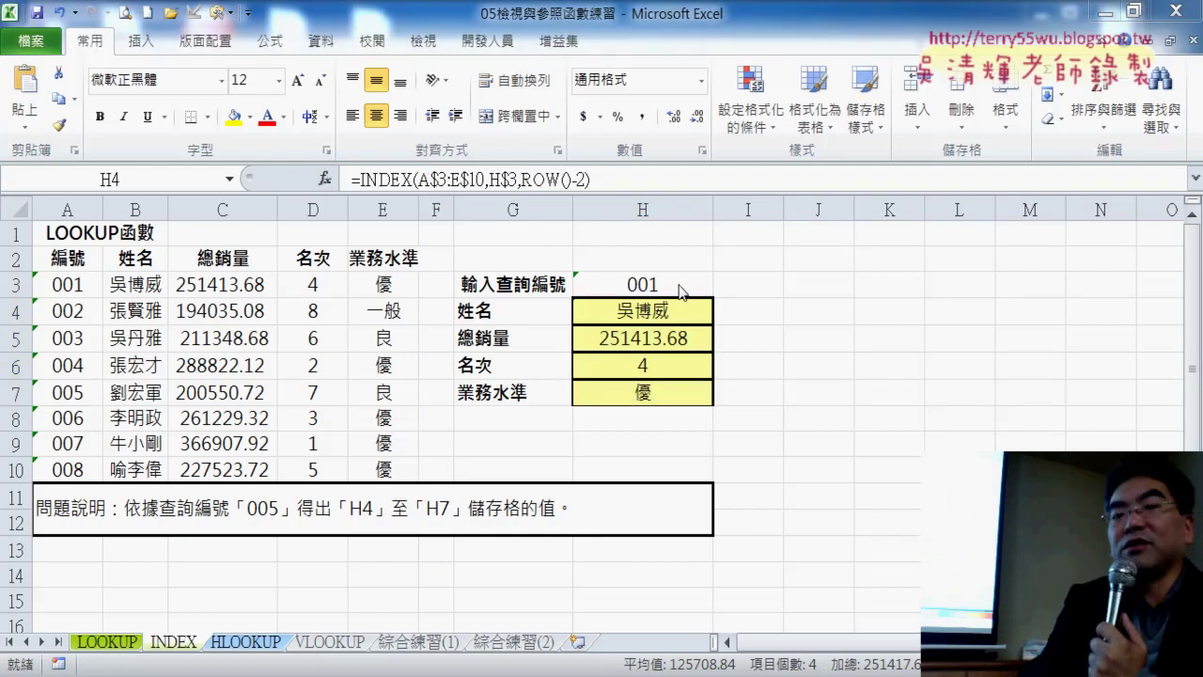
left_click(680, 292)
key("F2")
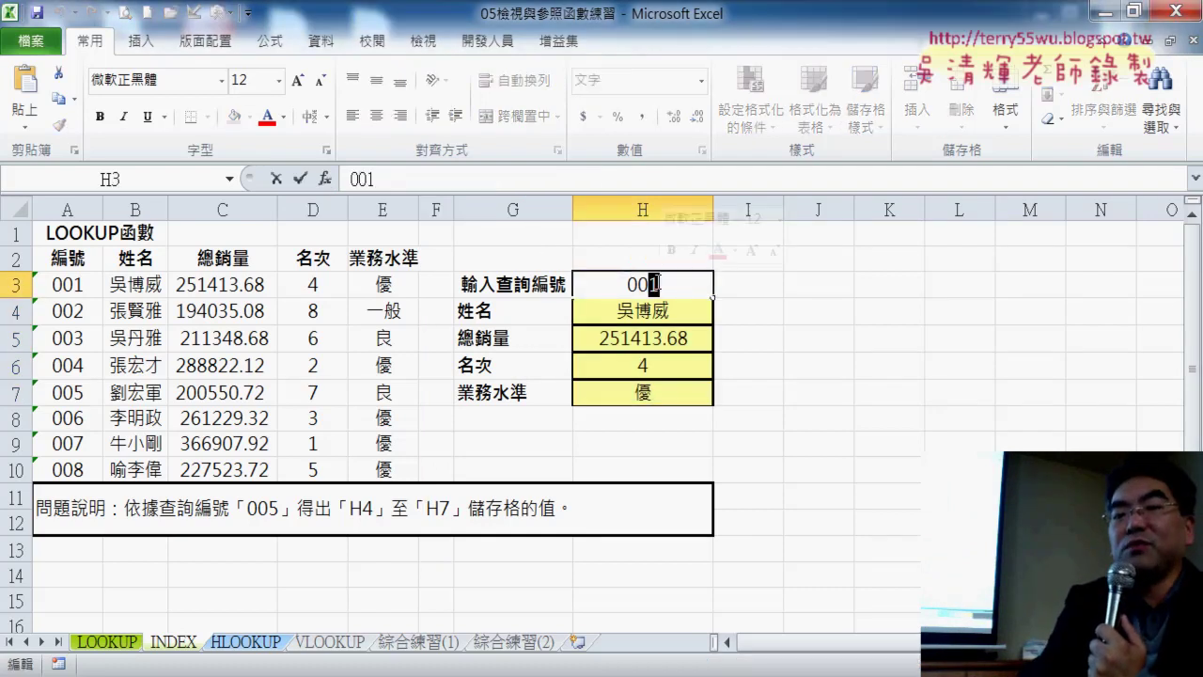
type("9")
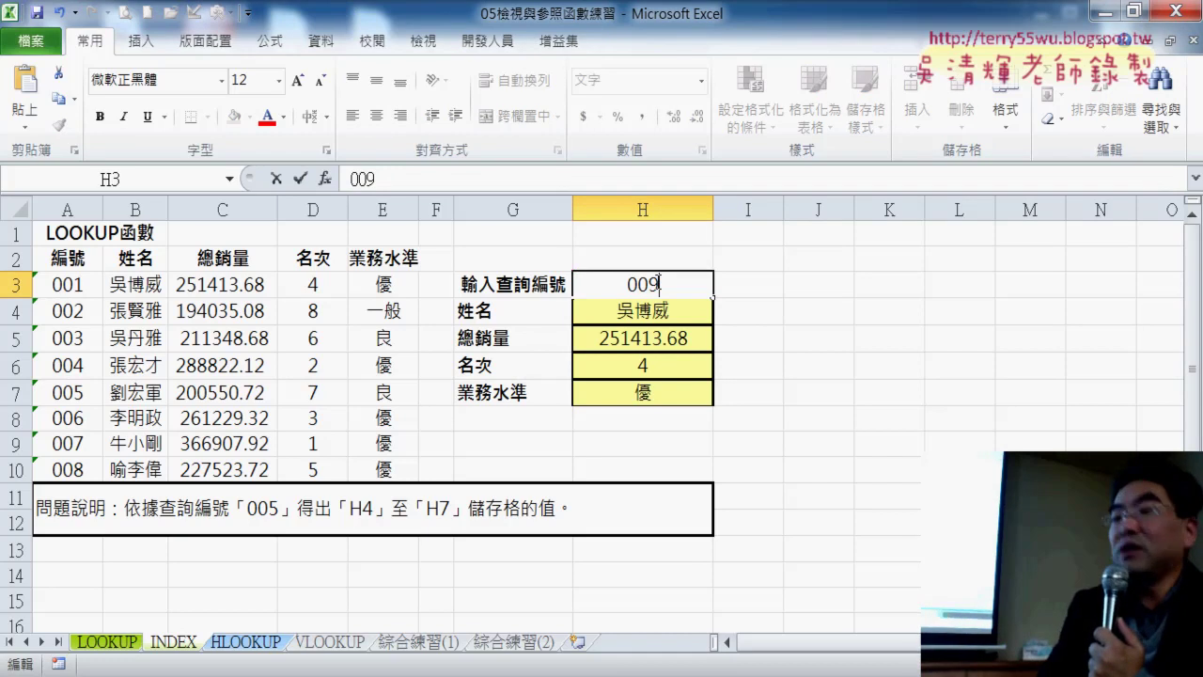
key("Return")
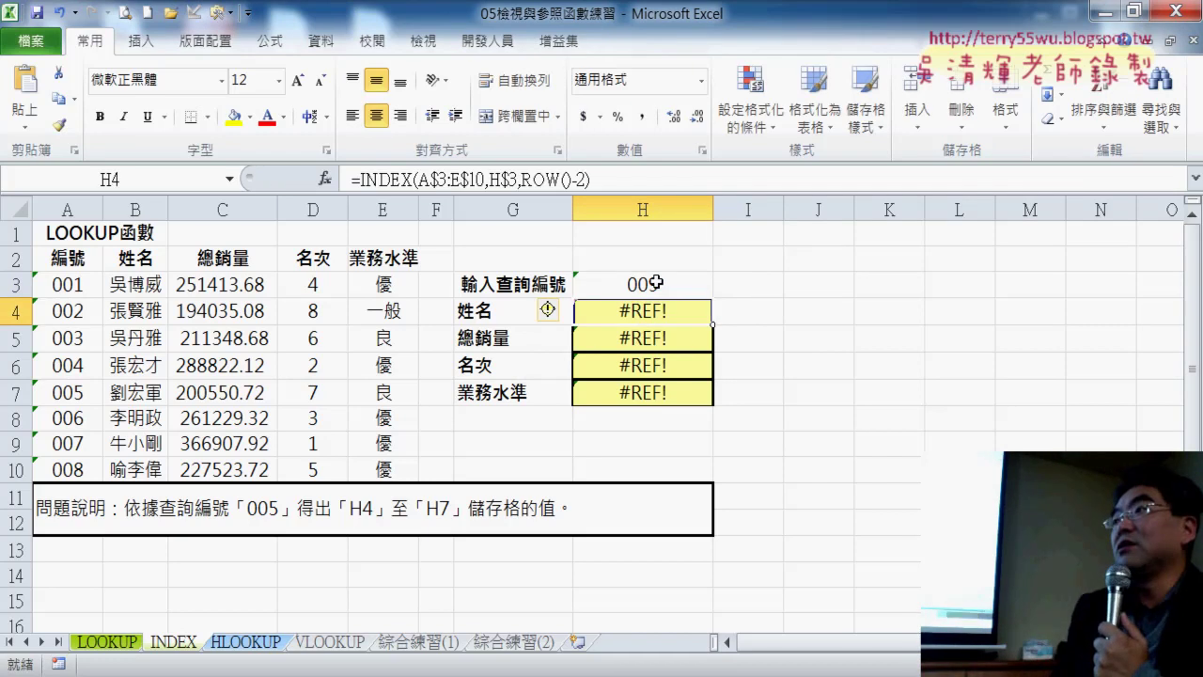
key("ctrl+z")
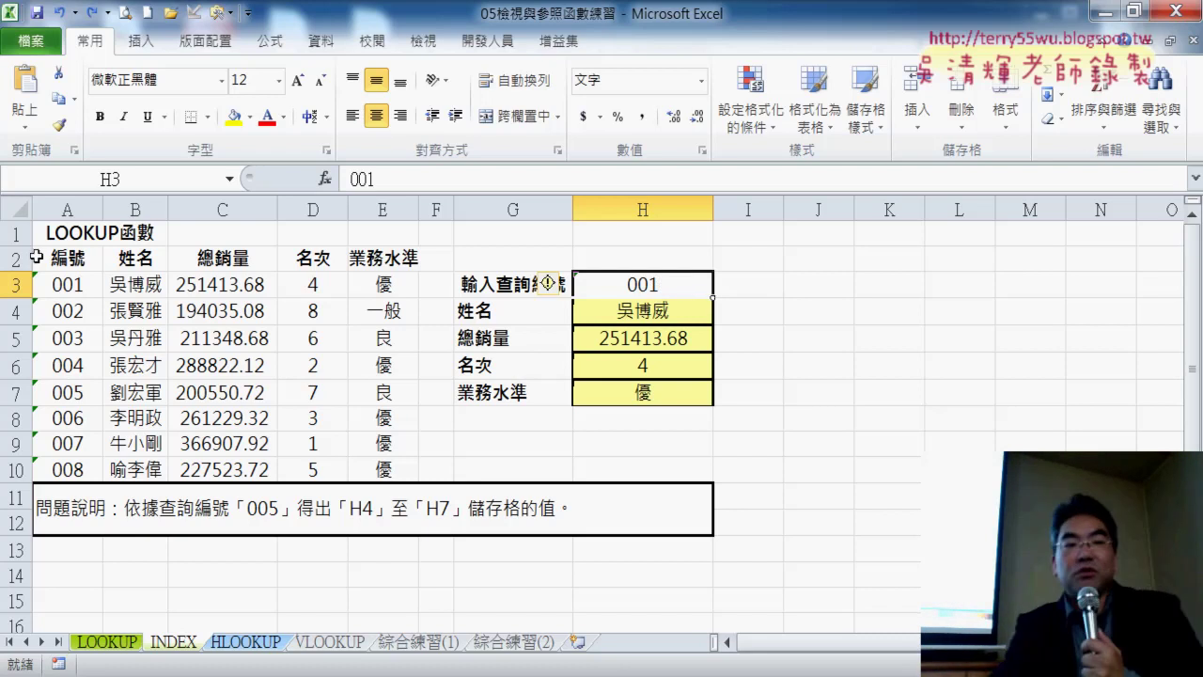
- Select the ID column A2:A10 and bring up Create from Selection with Top row ticked
left_click_drag(75, 259, 83, 472)
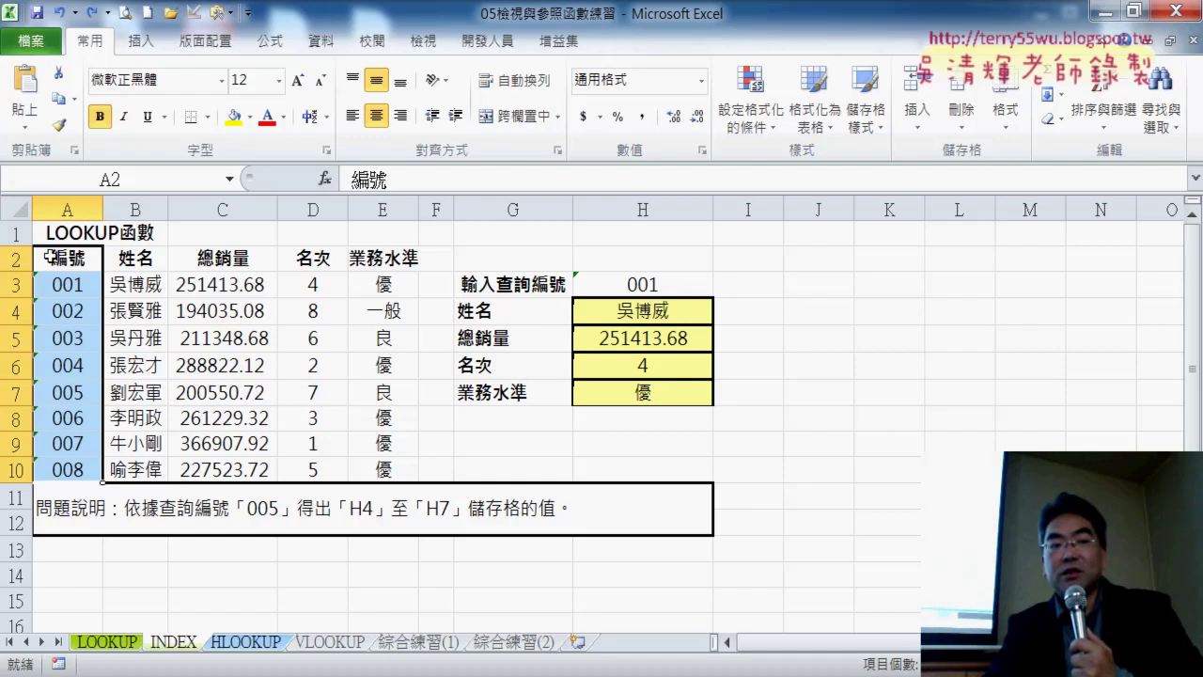
left_click_drag(68, 258, 68, 465)
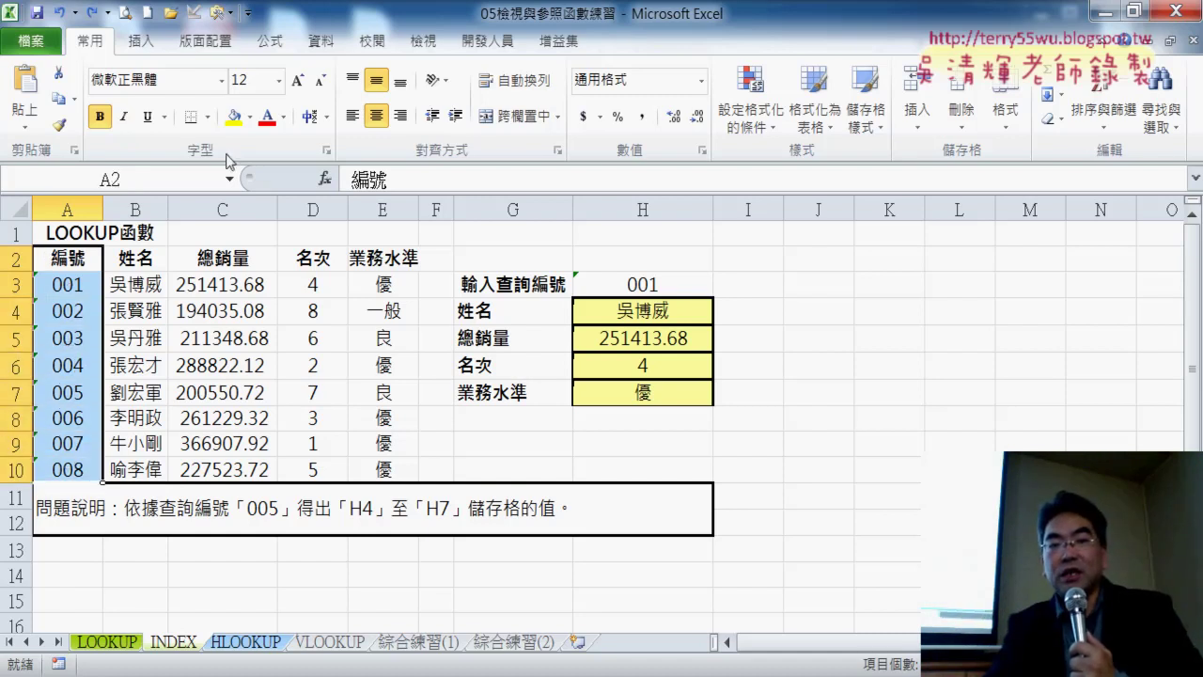
left_click(274, 45)
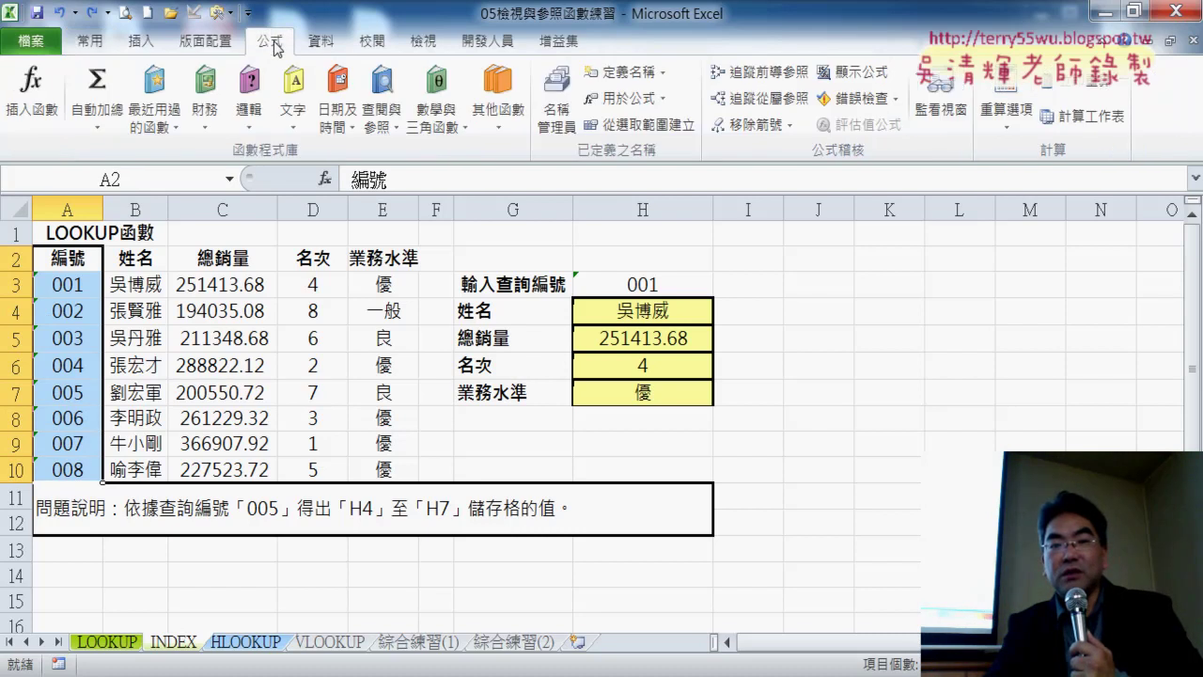
left_click(637, 131)
left_click_drag(674, 464, 256, 241)
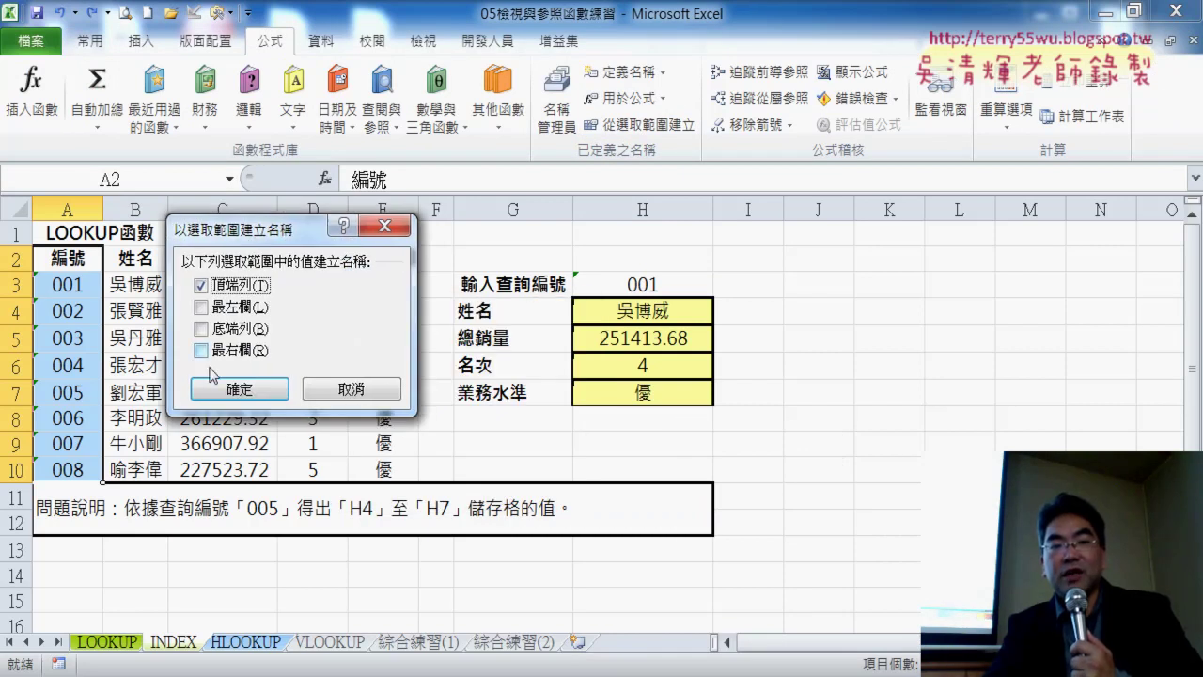
- Create the name 編號 from the header and inspect its range =INDEX!$A$3:$A$10 in Name Manager
left_click(240, 389)
left_click(558, 105)
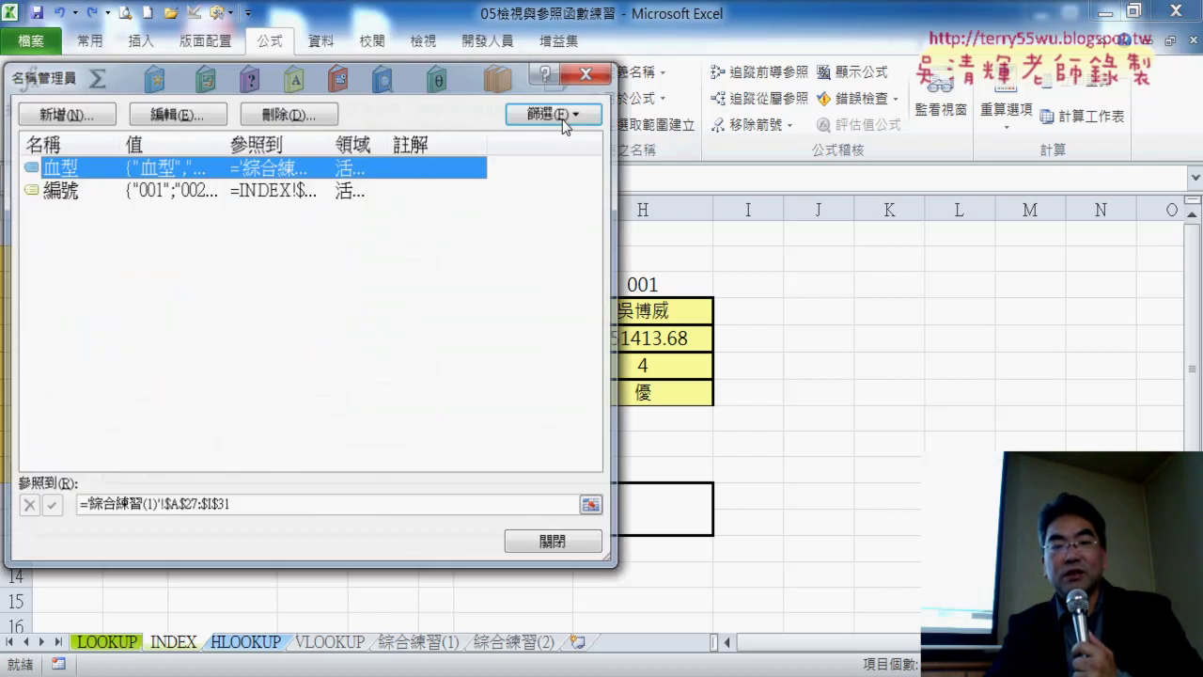
left_click_drag(333, 88, 653, 79)
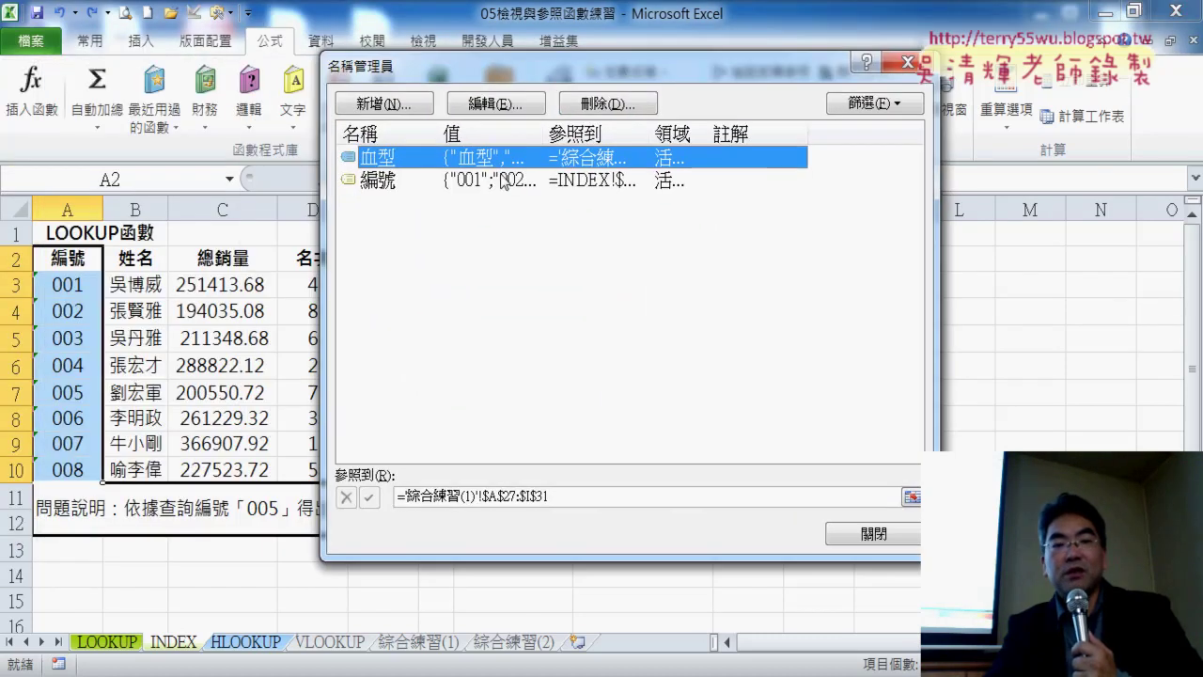
left_click(504, 180)
left_click(532, 497)
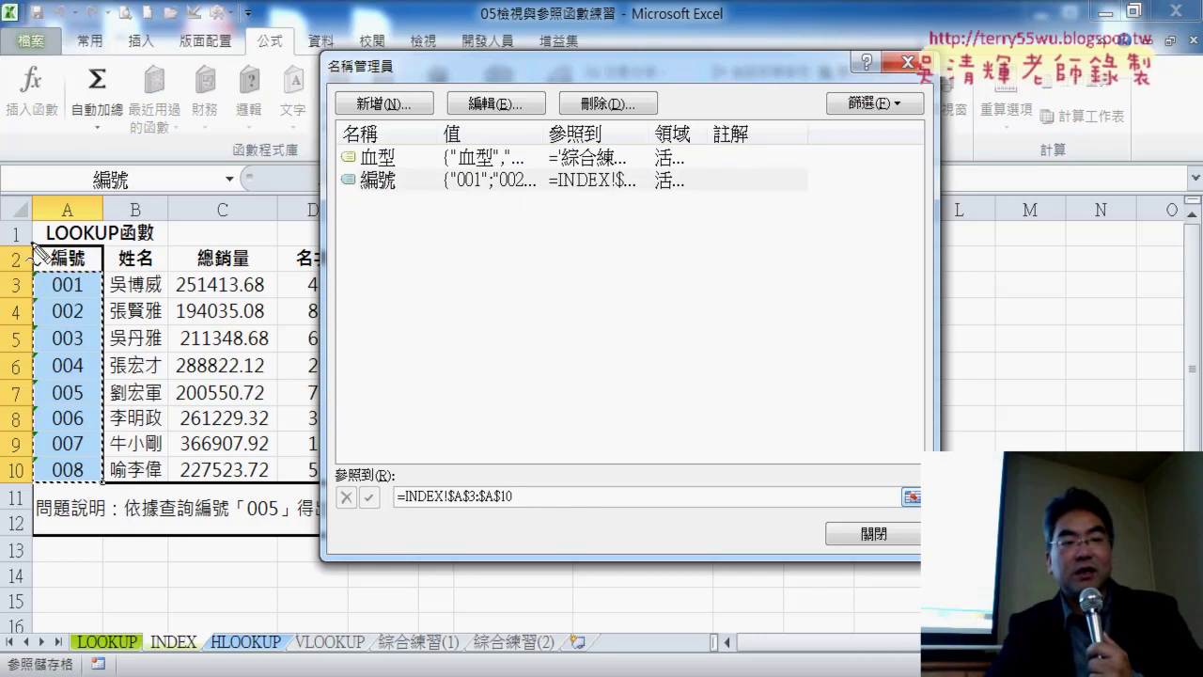
- Mark up the named ID range and 編號 header on screen, then clear marks and close Name Manager
left_click_drag(29, 274, 32, 496)
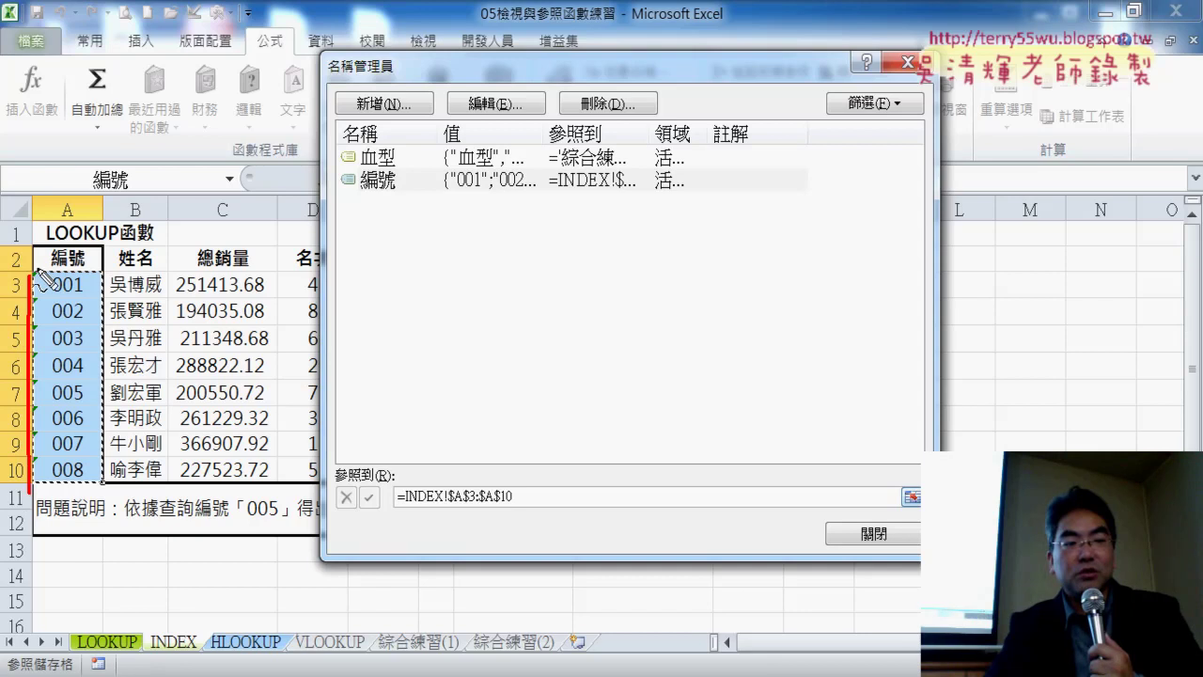
mouse_move(105, 275)
left_mouse_down()
mouse_move(106, 467)
mouse_move(31, 484)
left_mouse_up()
left_click_drag(34, 267, 101, 252)
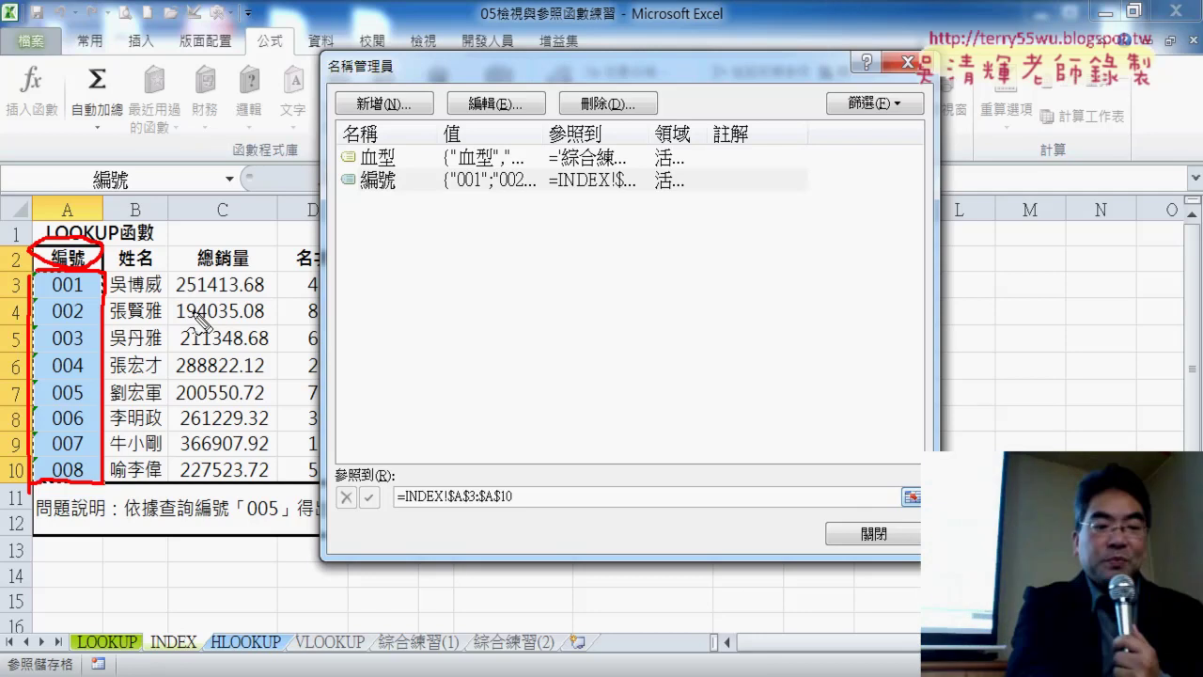
key("Escape")
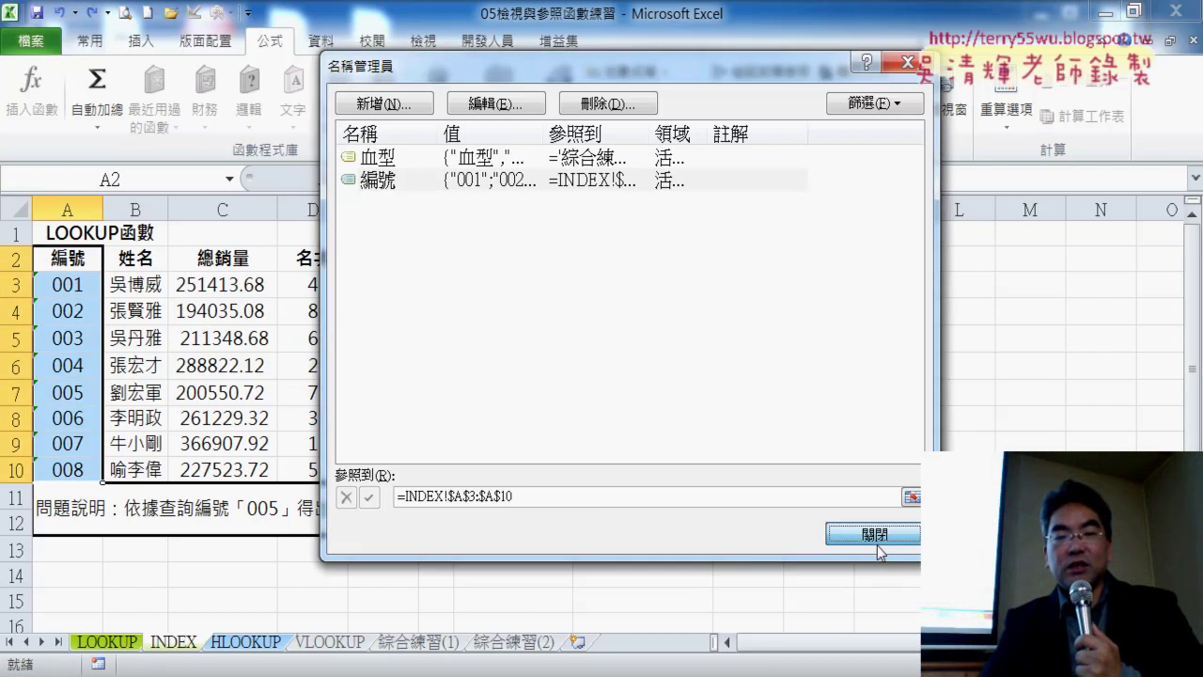
left_click(876, 543)
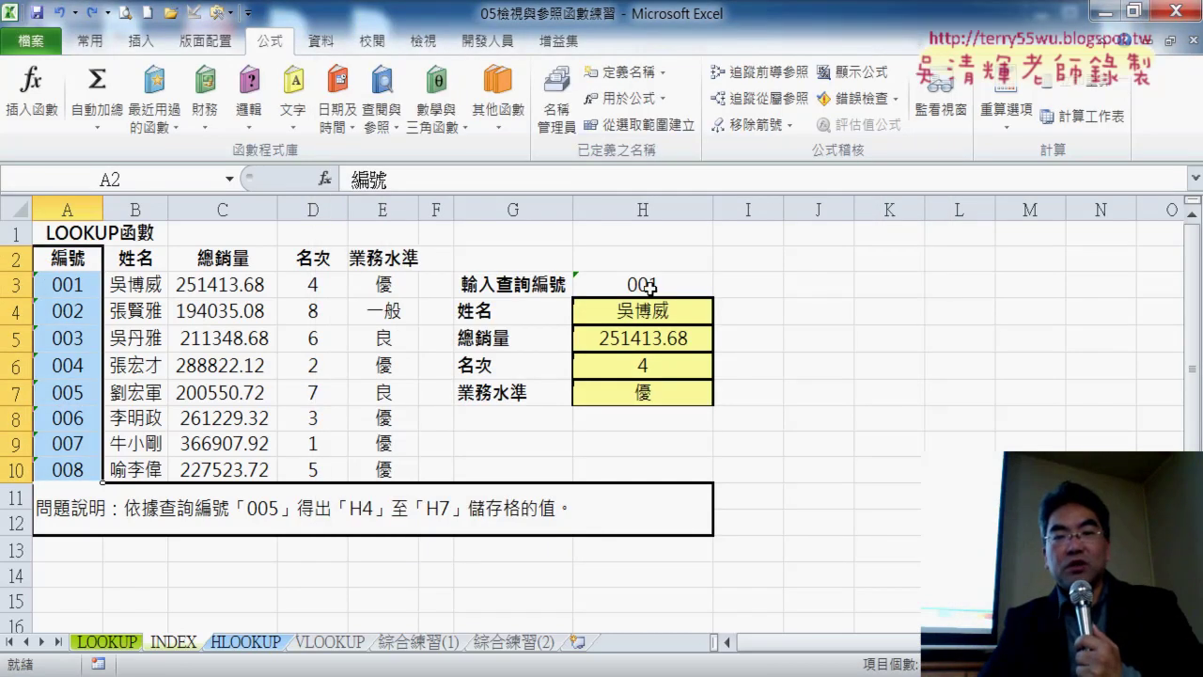
- Bring up Data Validation for lookup cell H3, which currently allows any value
left_click(650, 287)
left_click(484, 286)
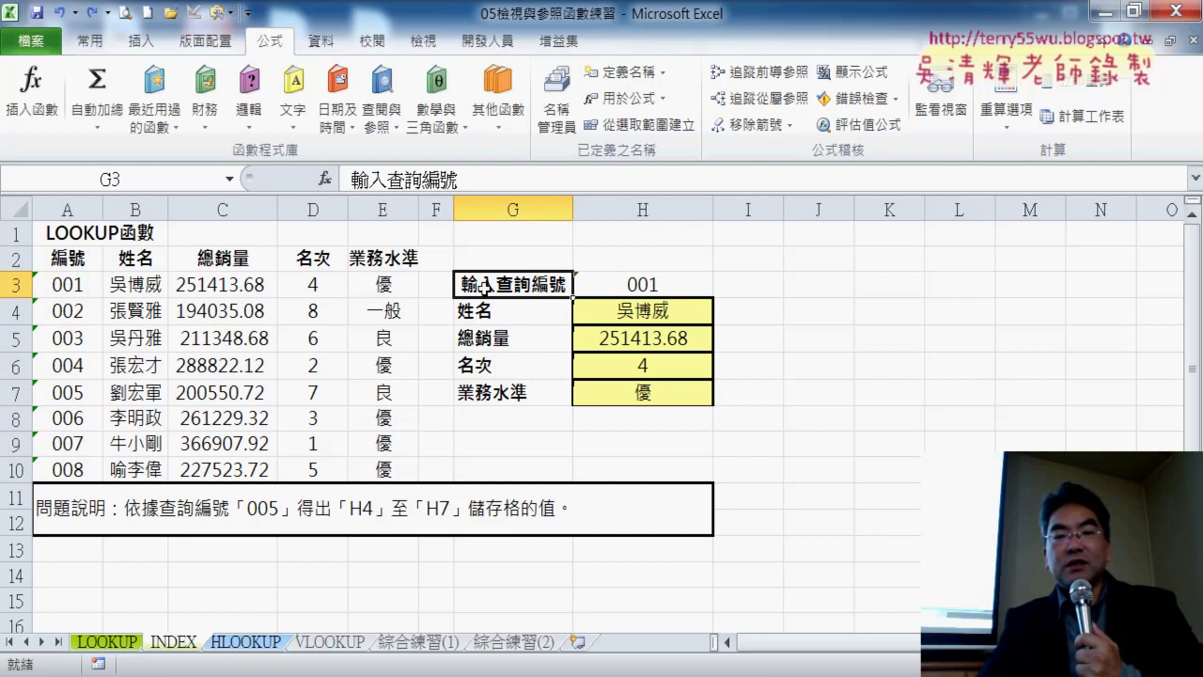
left_click(667, 287)
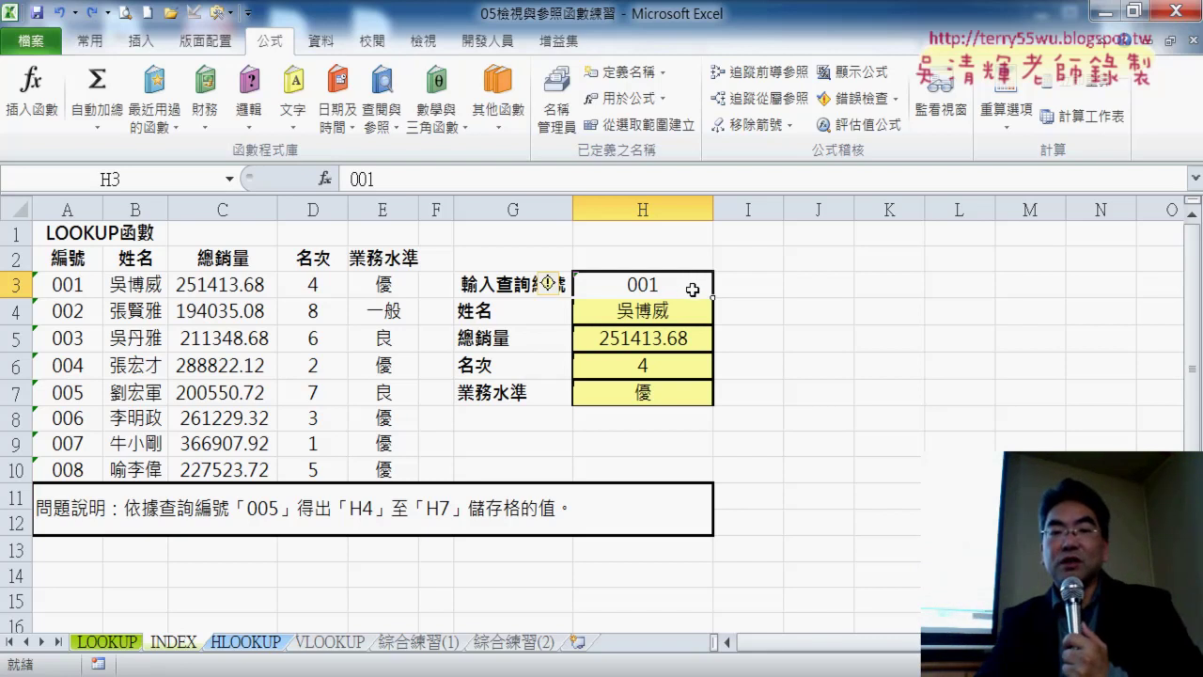
left_click(321, 43)
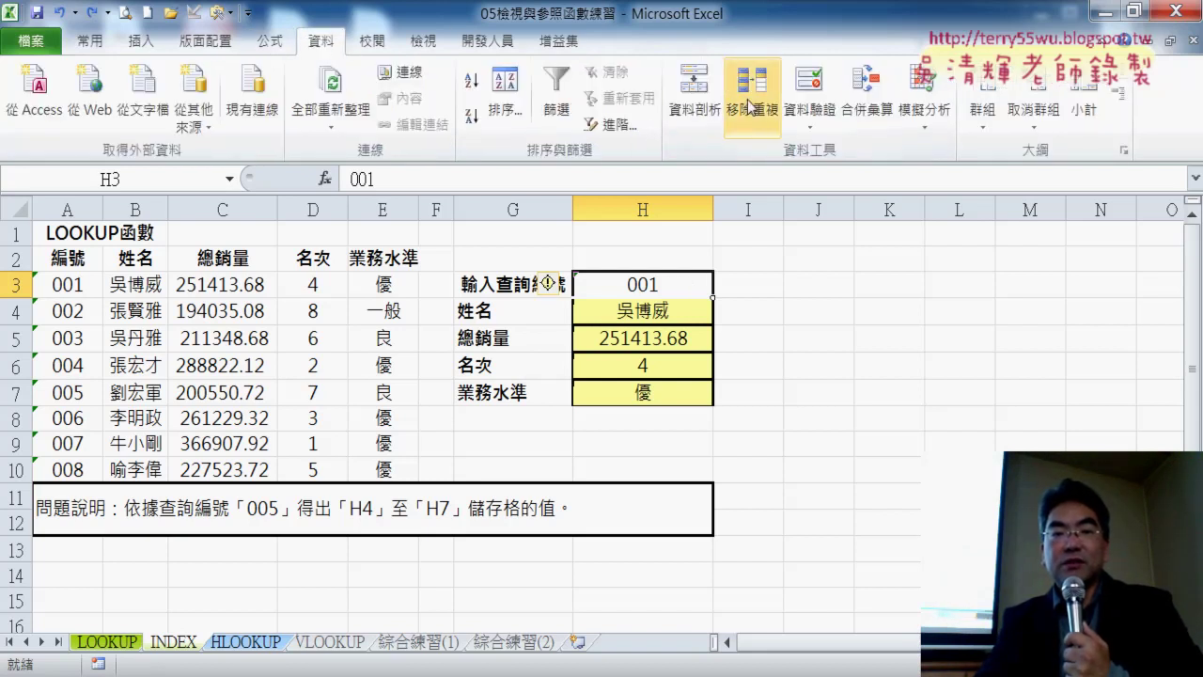
left_click(805, 96)
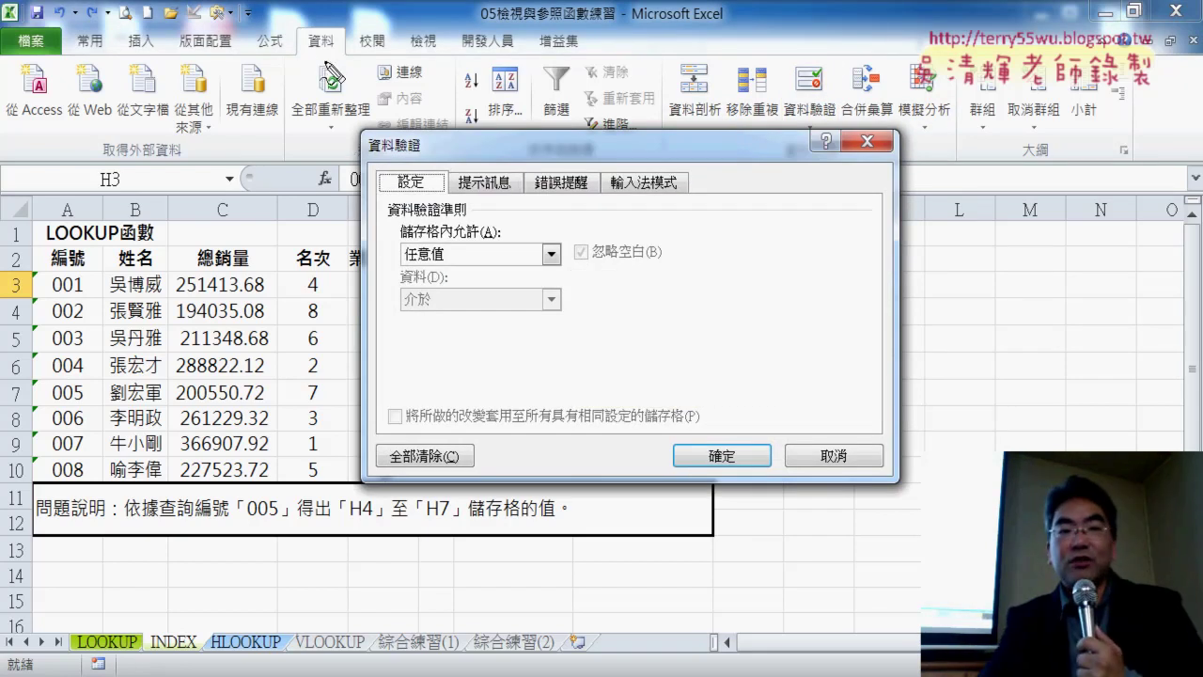
- Annotate the Data commands, Data Validation and the current any-value setting, then clear the marks
left_click_drag(327, 64, 318, 61)
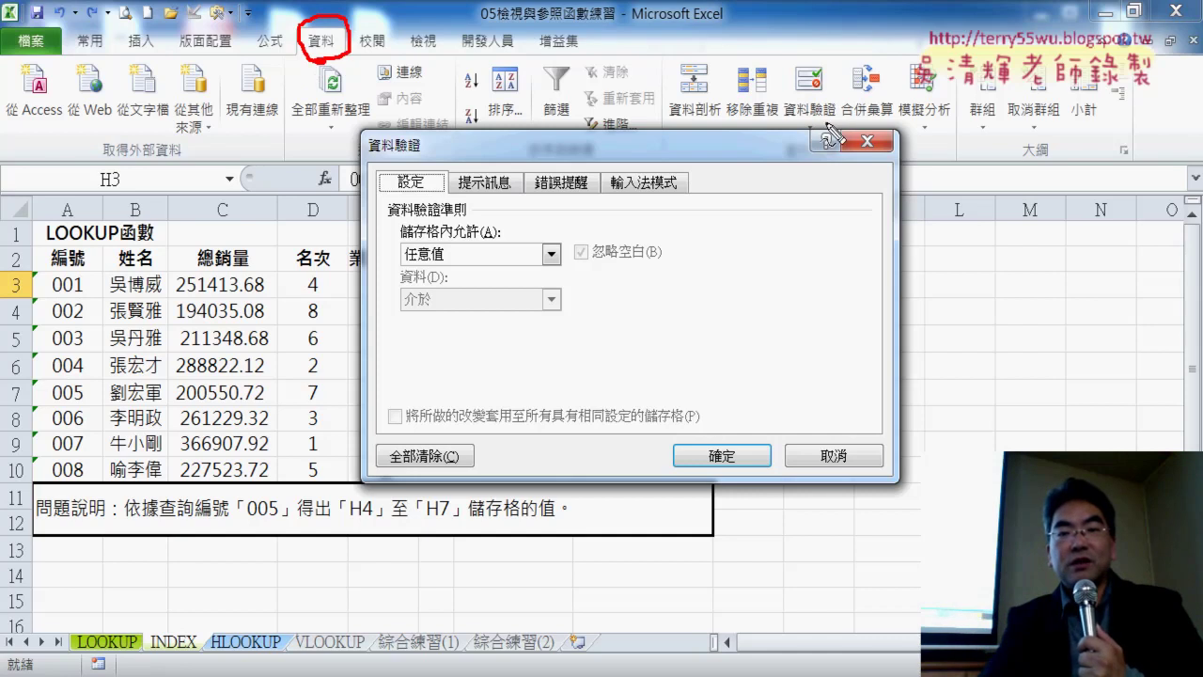
left_click_drag(813, 132, 864, 130)
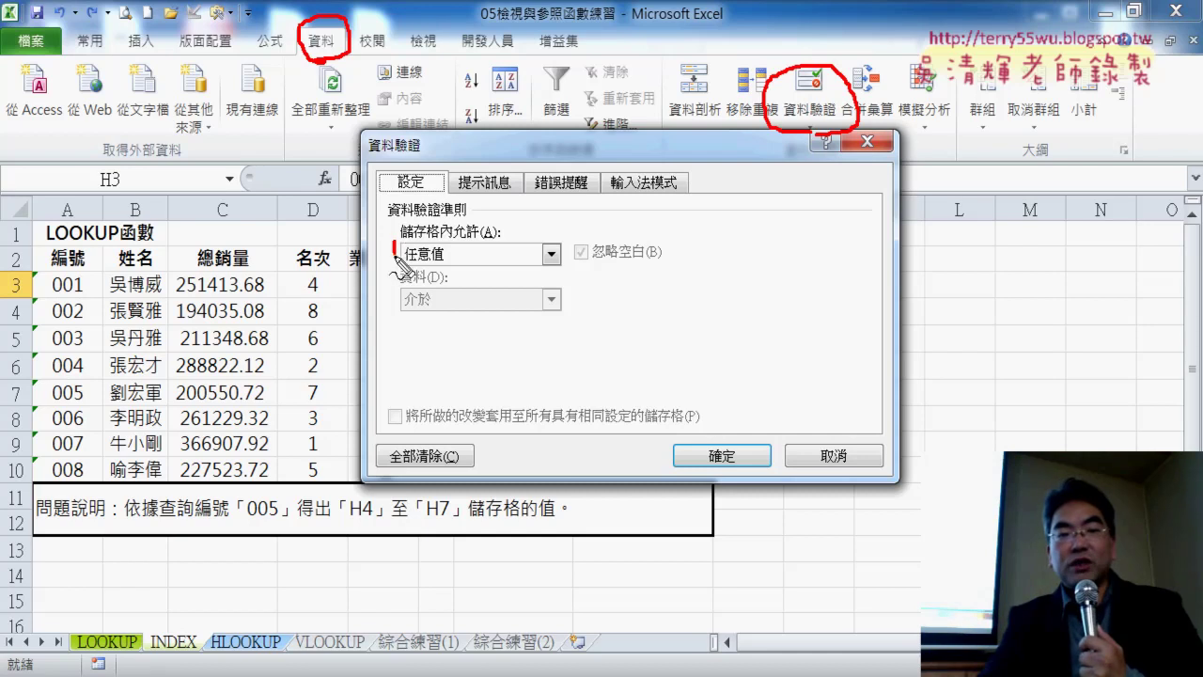
left_click_drag(411, 246, 402, 267)
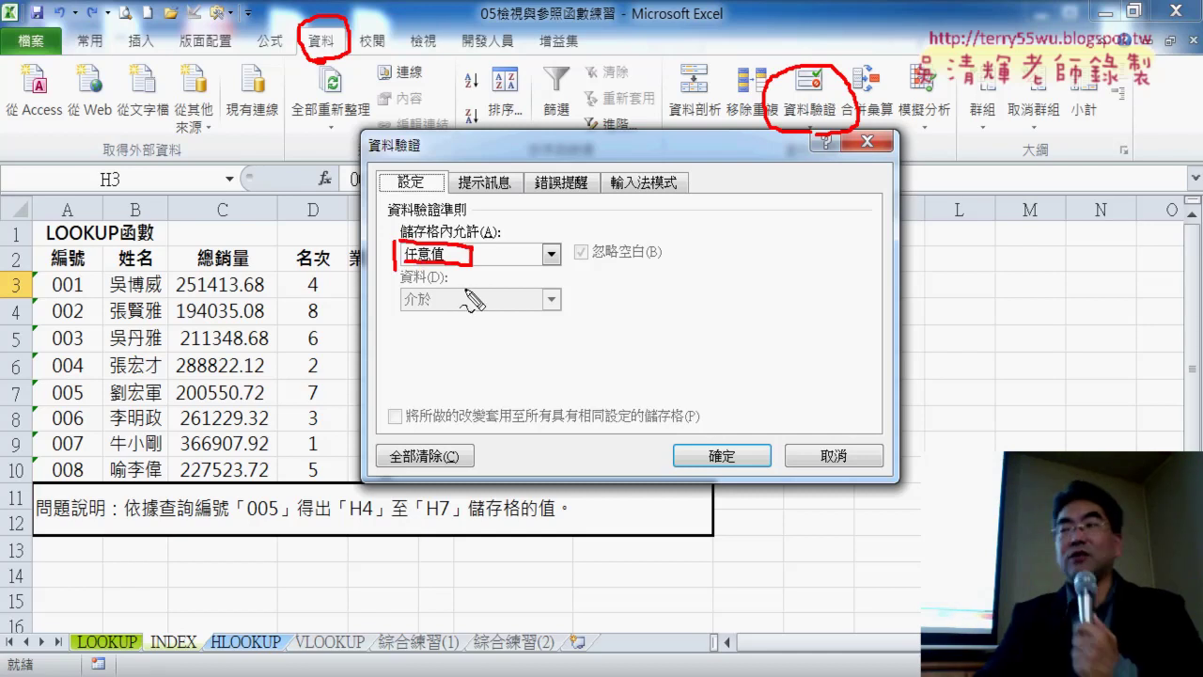
key("Escape")
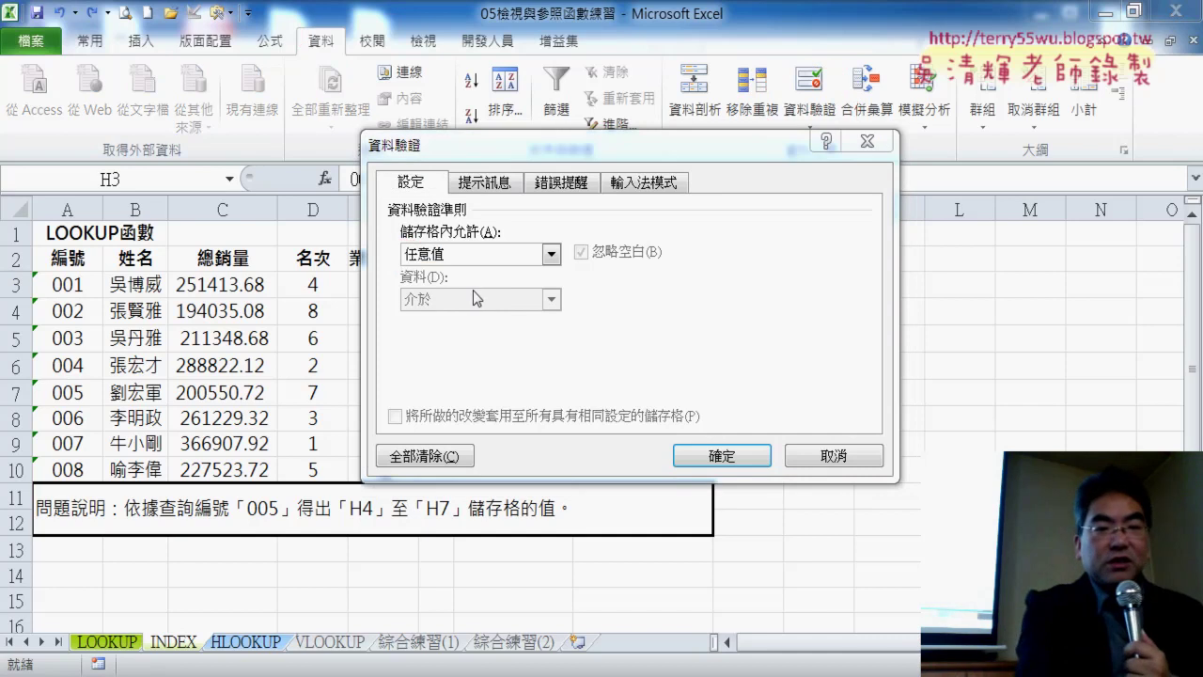
- Set Allow to List (清單) and call up the defined names for the Source box with F3
left_click(551, 253)
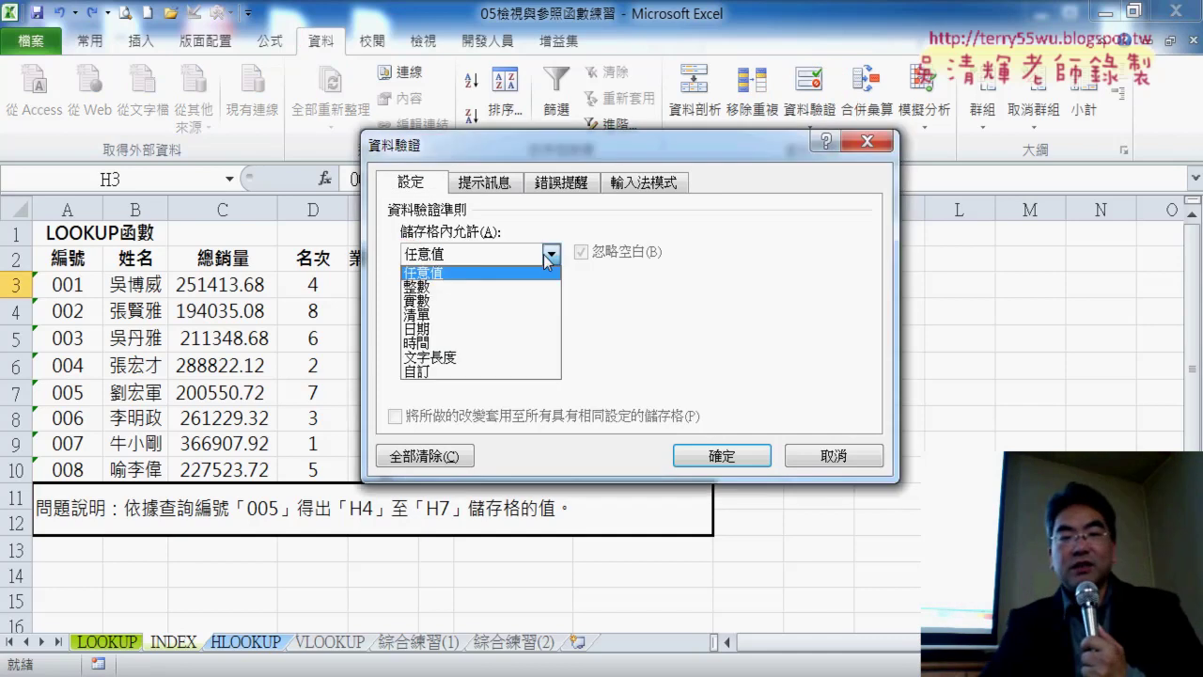
left_click(531, 316)
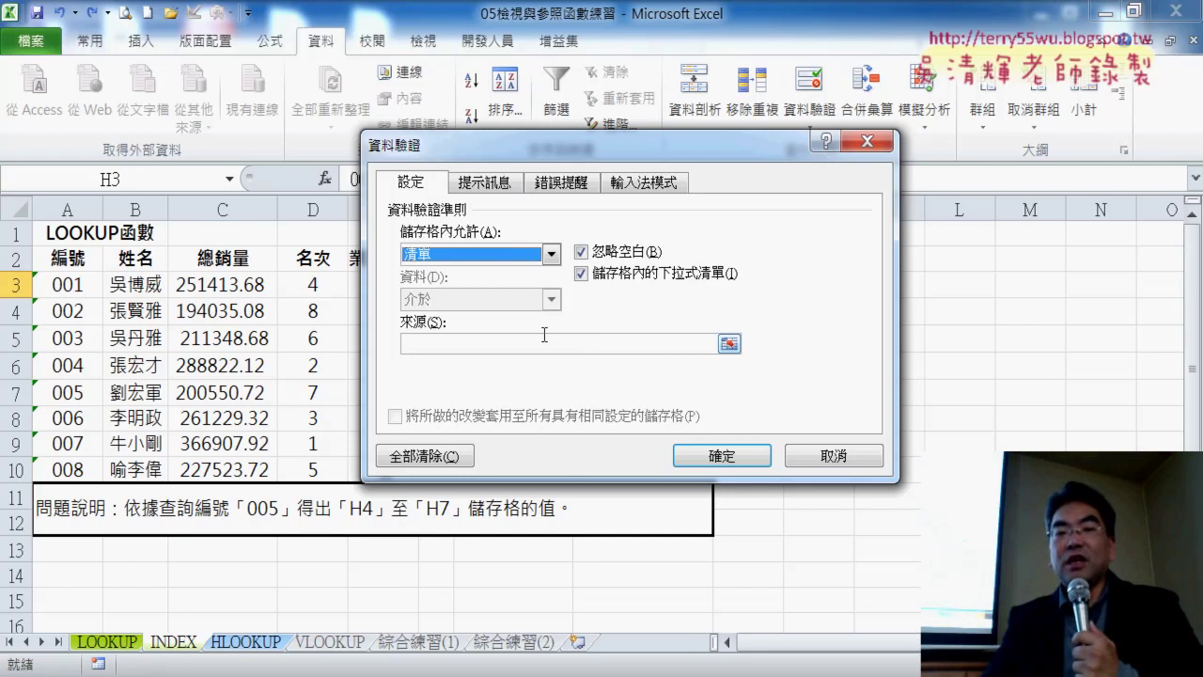
left_click(543, 344)
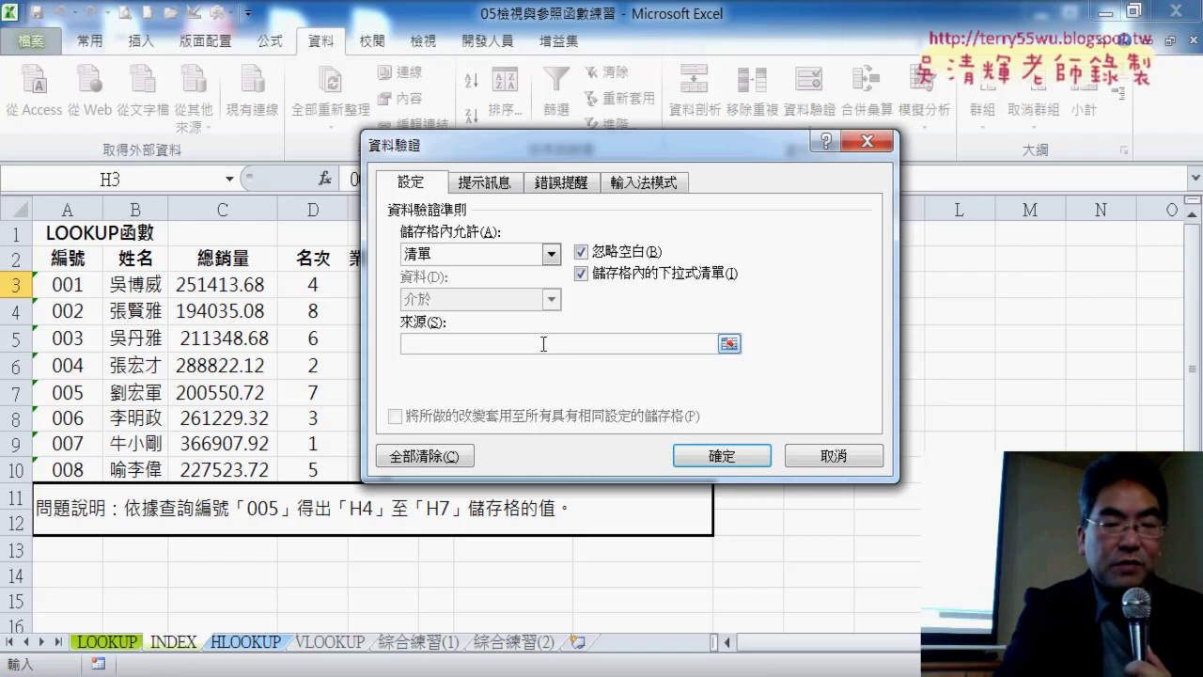
key("F3")
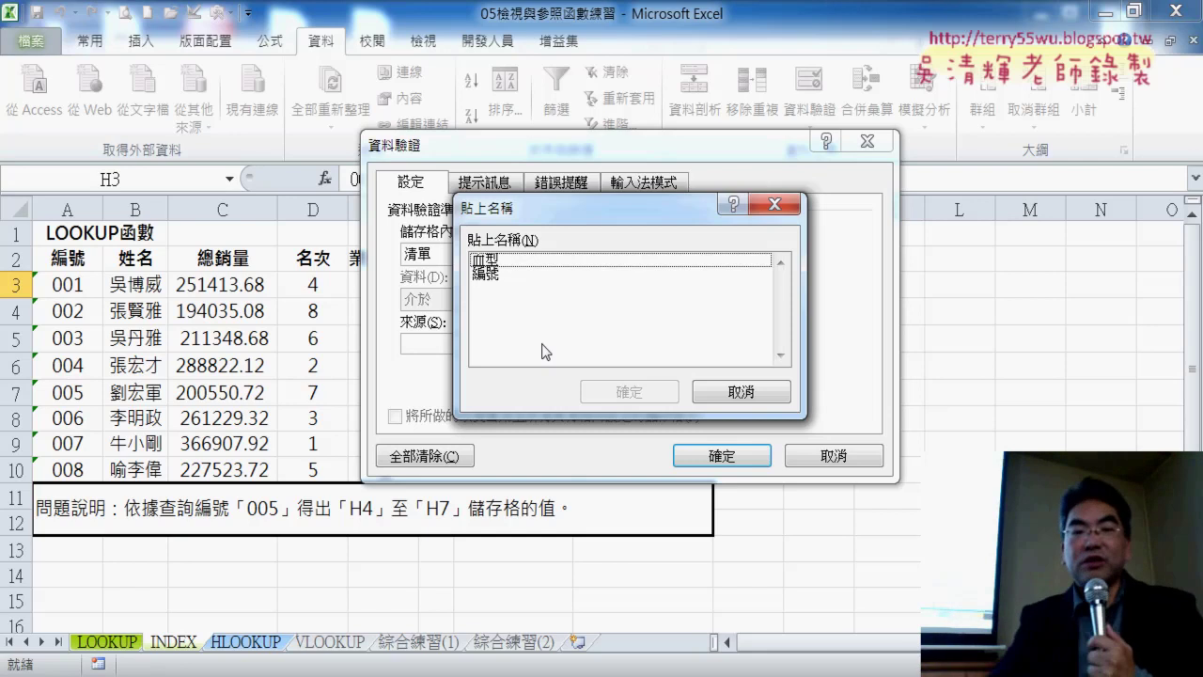
- Set the list source to =編號 and apply the validation rule to H3
left_click(483, 274)
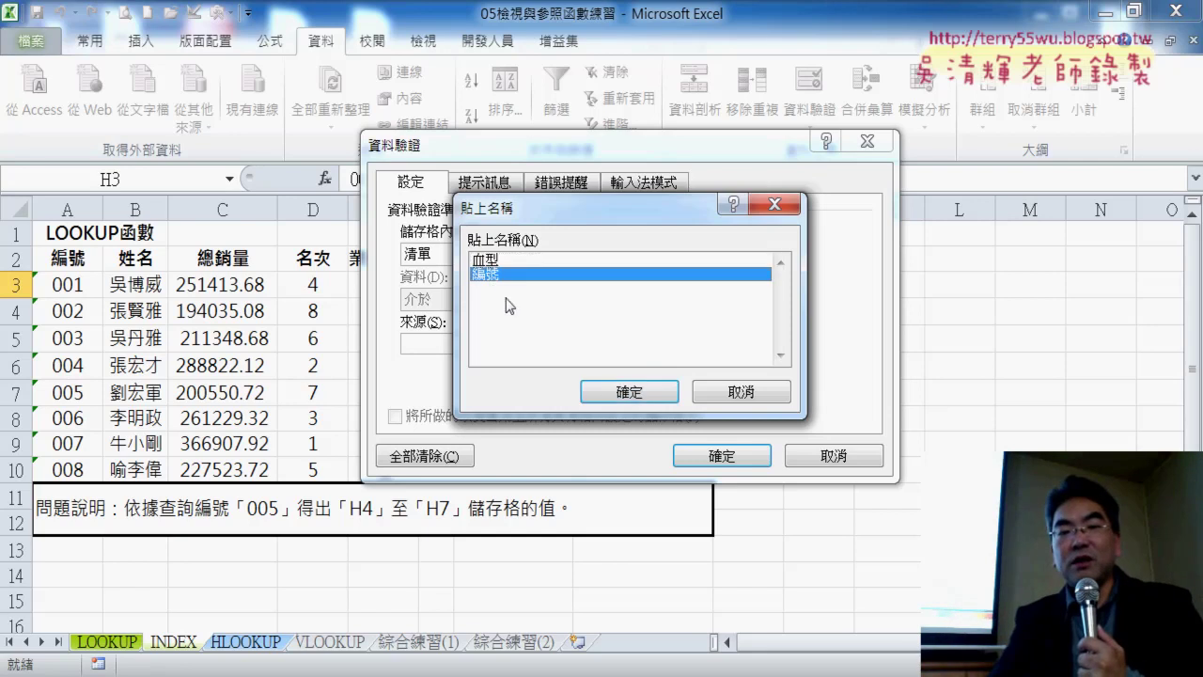
left_click(628, 391)
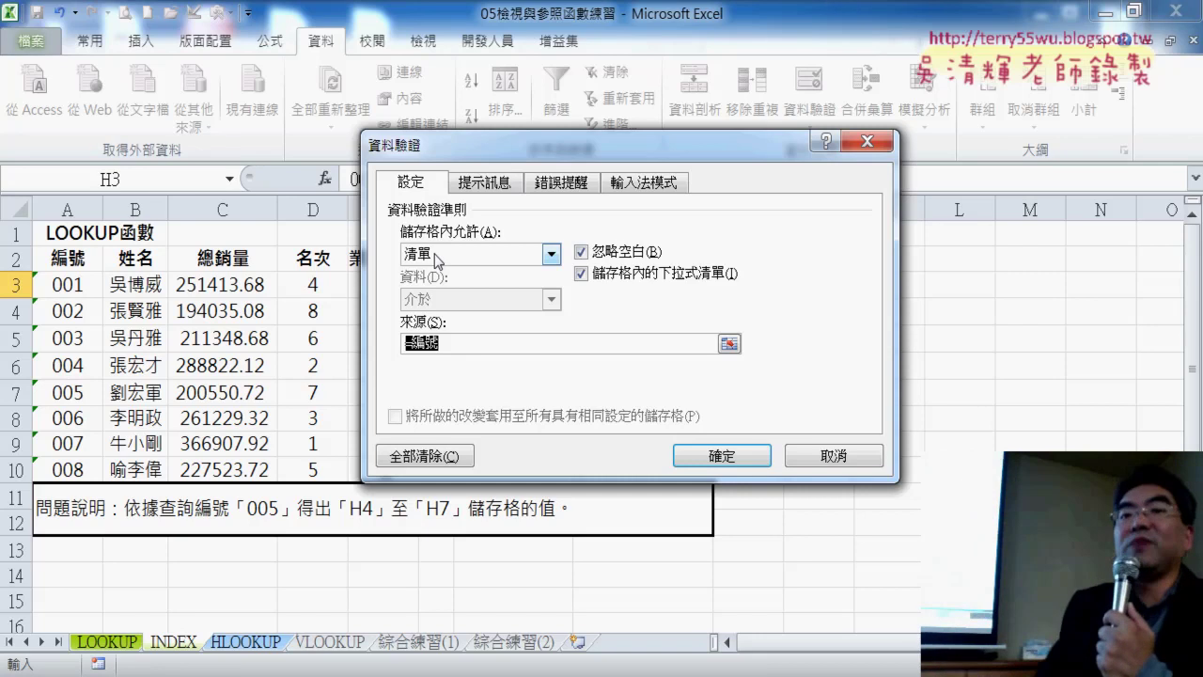
left_click(744, 461)
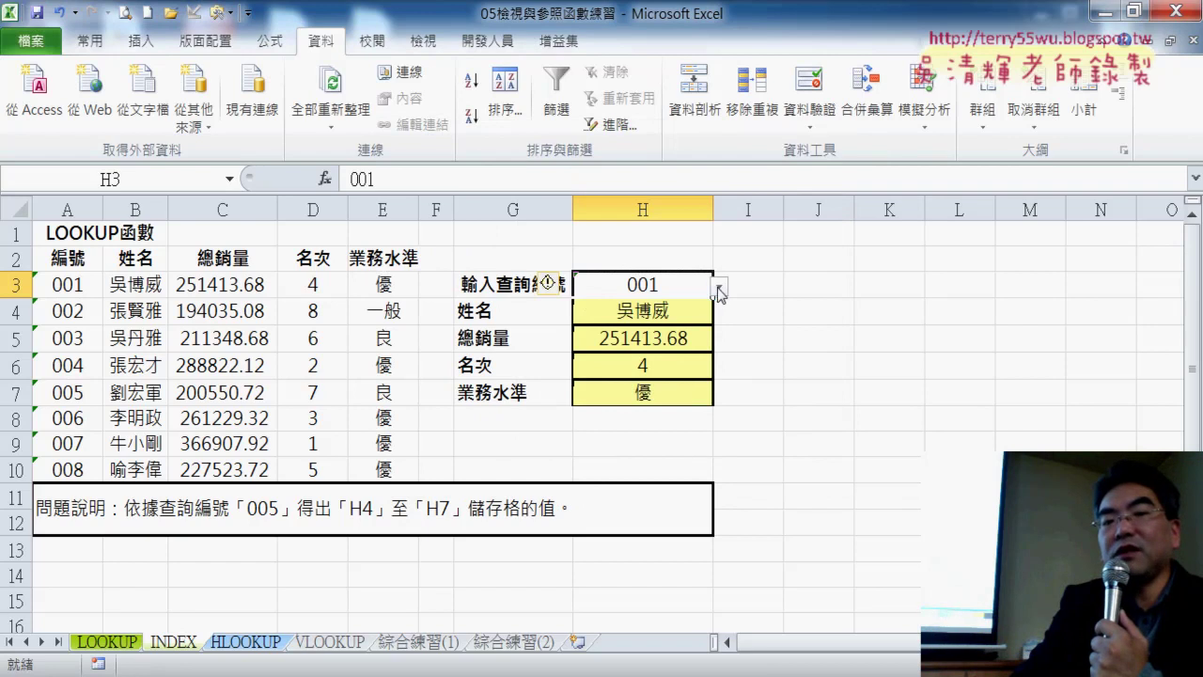
- Drop down H3's list of IDs 001–008 and draw marks linking it to column A's IDs
left_click(719, 291)
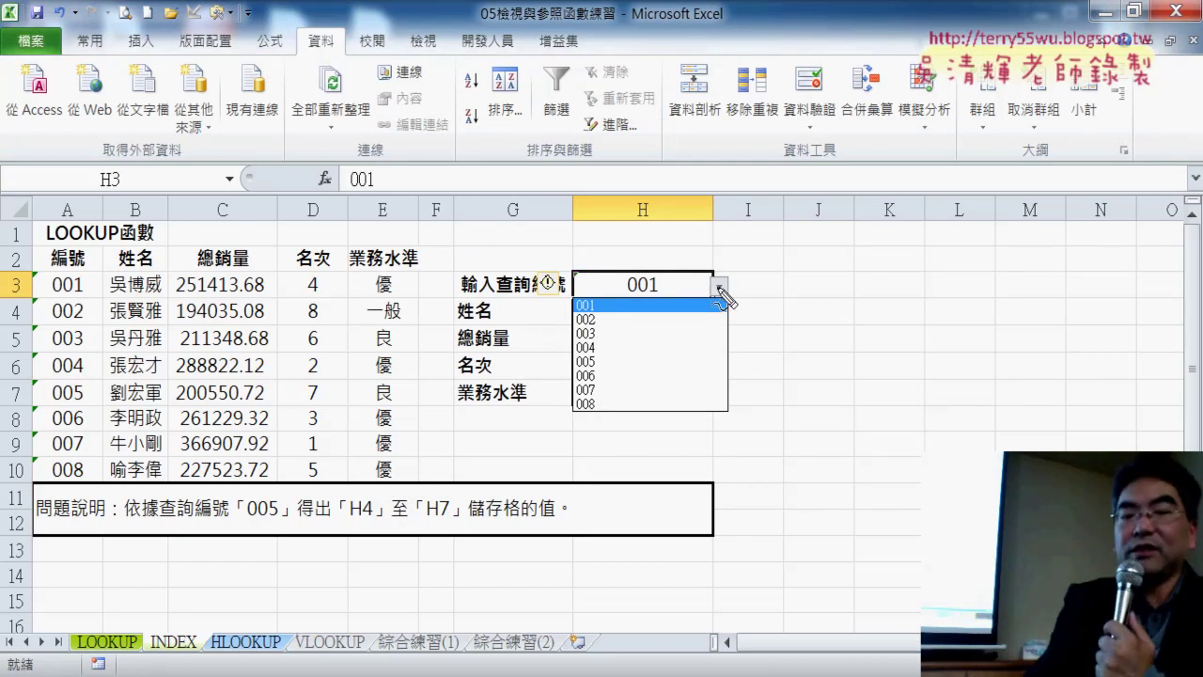
left_click_drag(557, 442, 572, 456)
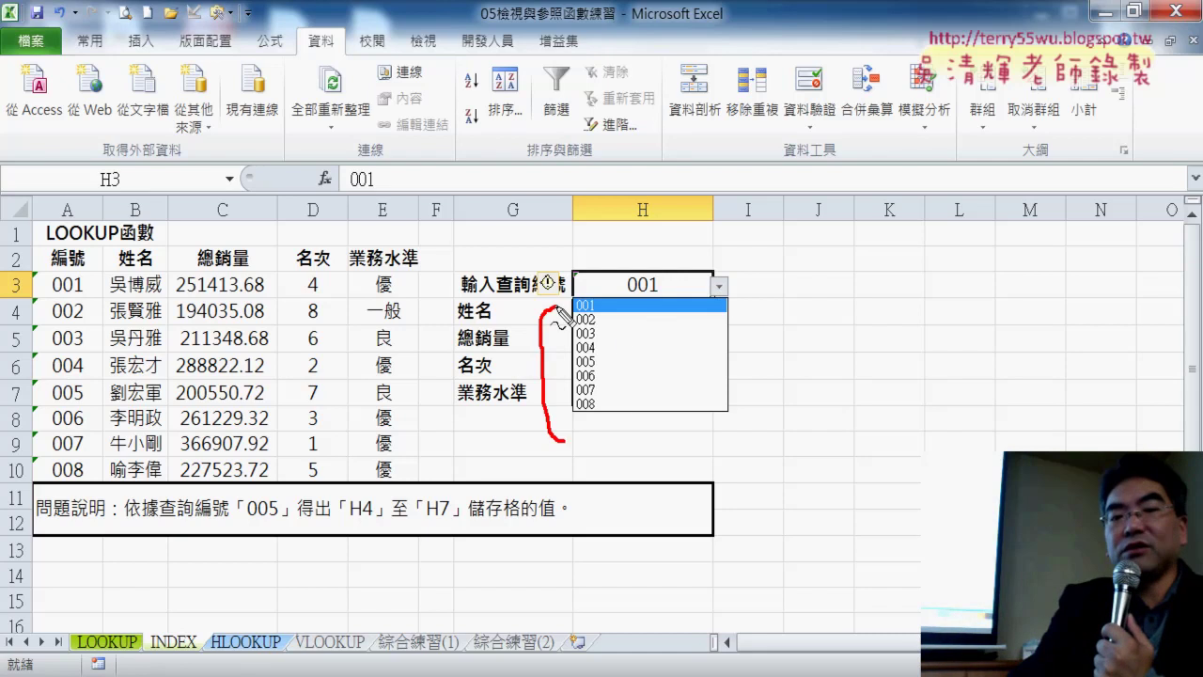
left_click_drag(64, 496, 75, 504)
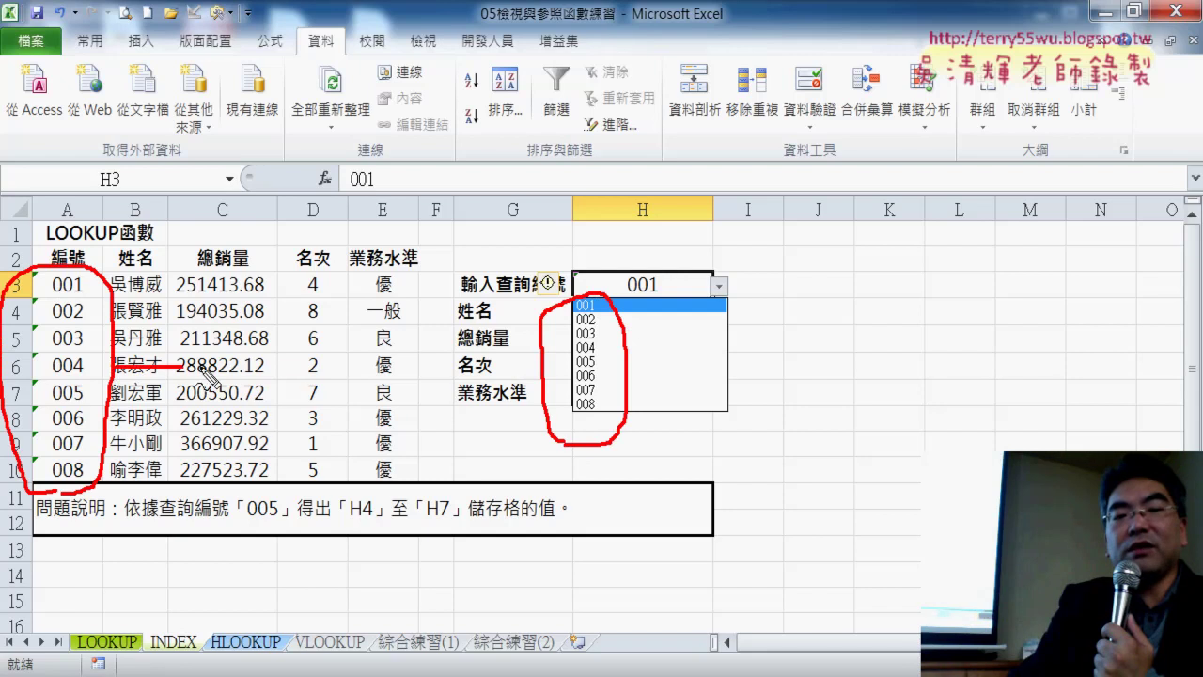
left_click_drag(203, 369, 541, 381)
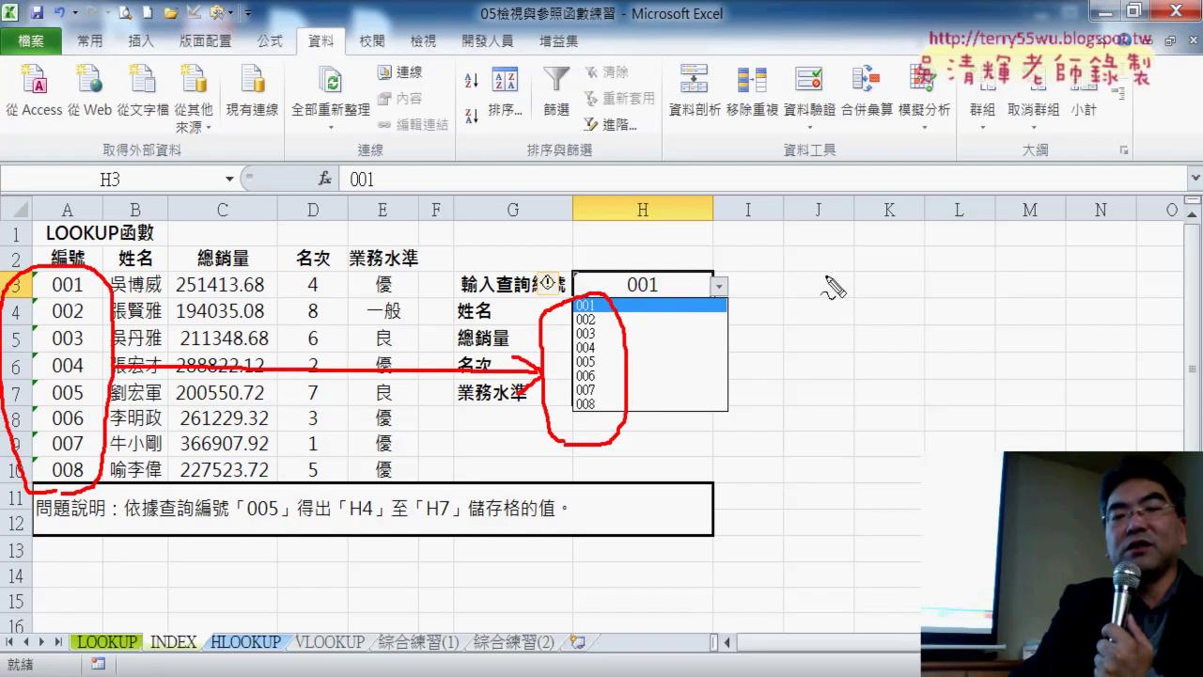
left_click_drag(759, 318, 738, 322)
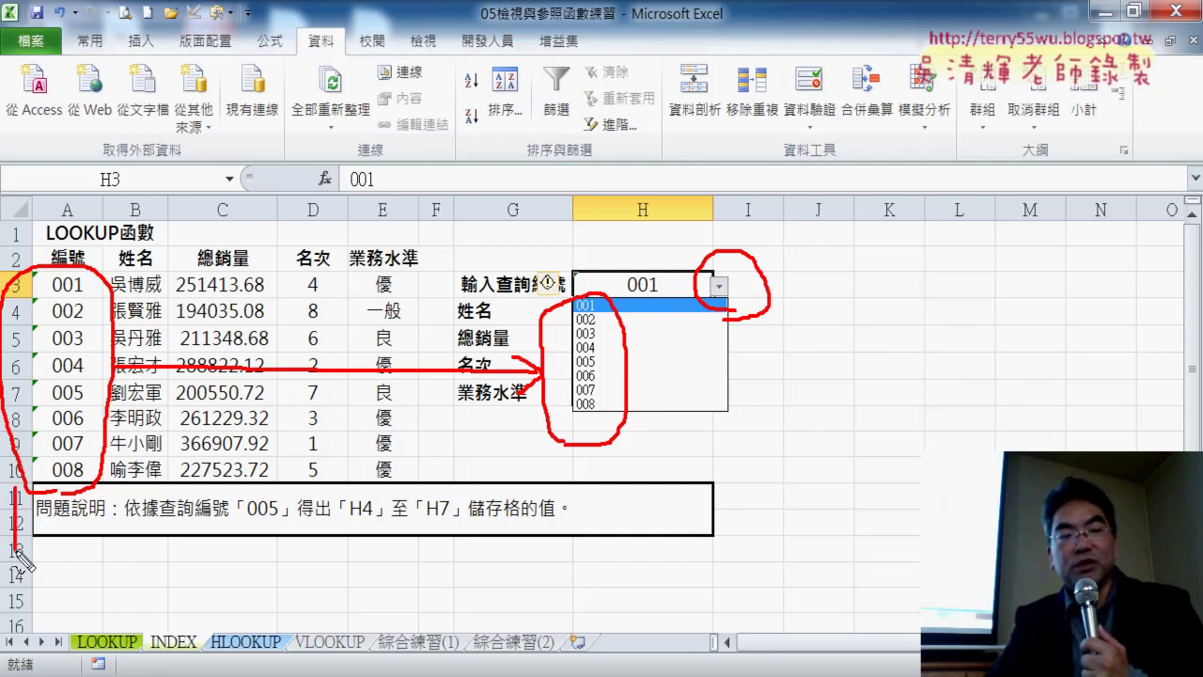
left_click_drag(33, 485, 174, 467)
left_click_drag(58, 537, 197, 542)
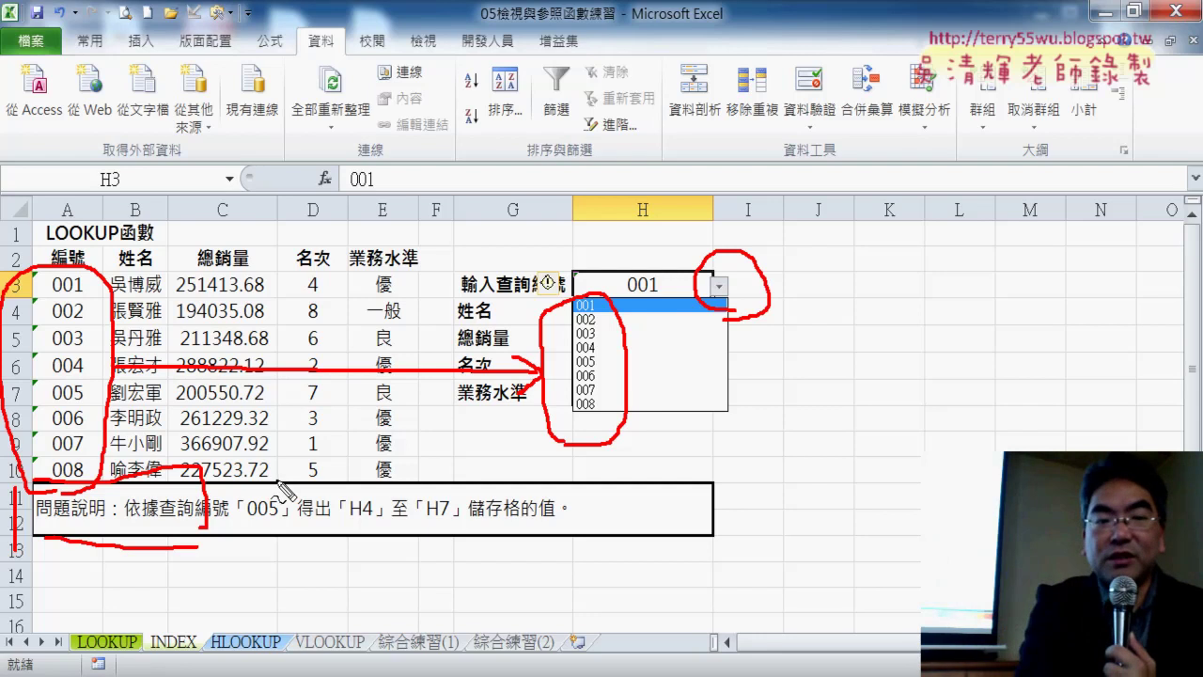
key("Escape")
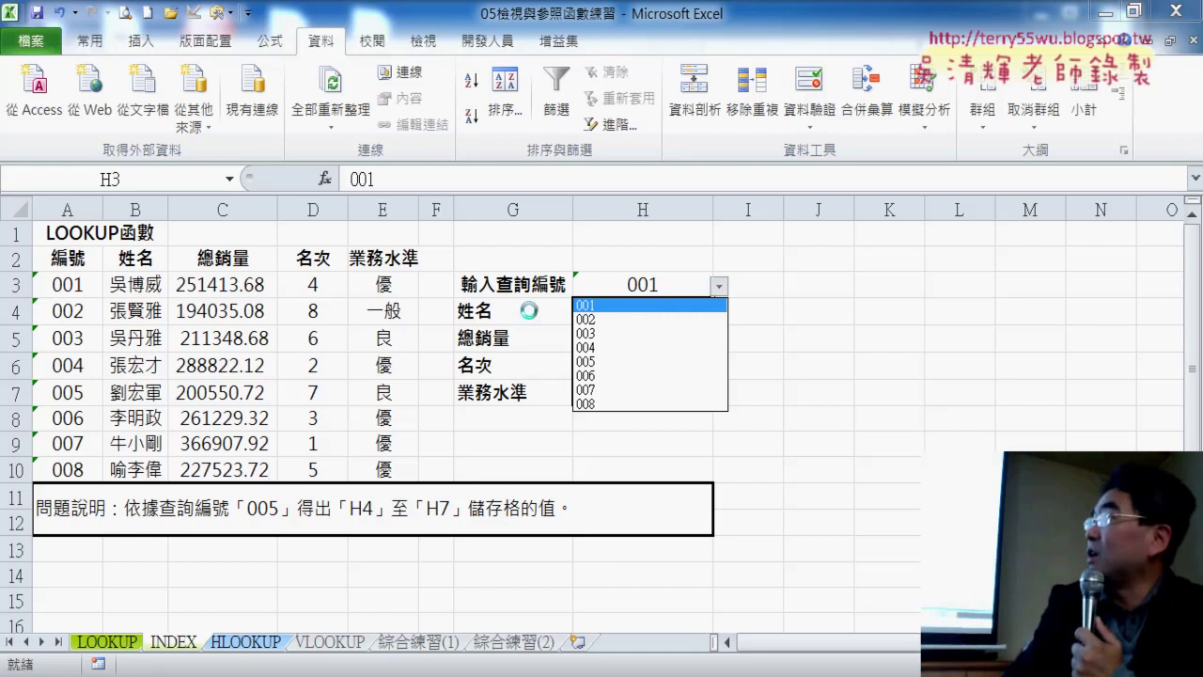
- Pick IDs 002 then 003 from H3's dropdown, checking each against rows 4 and 5
left_click(613, 320)
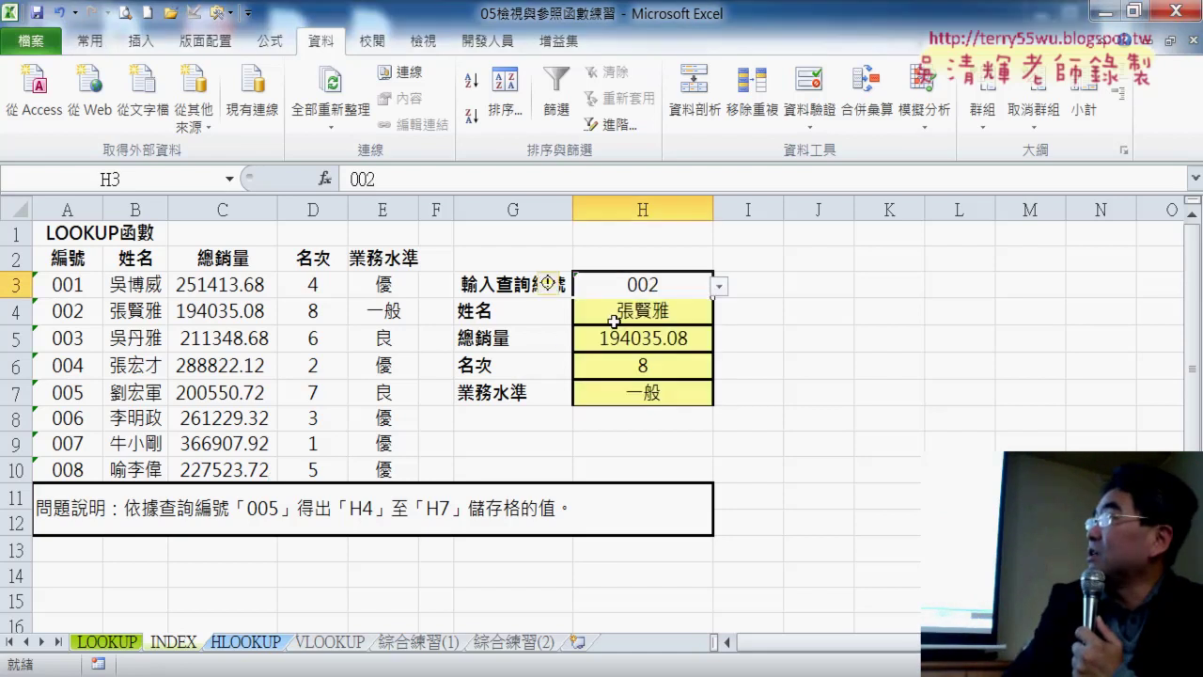
left_click_drag(150, 316, 406, 317)
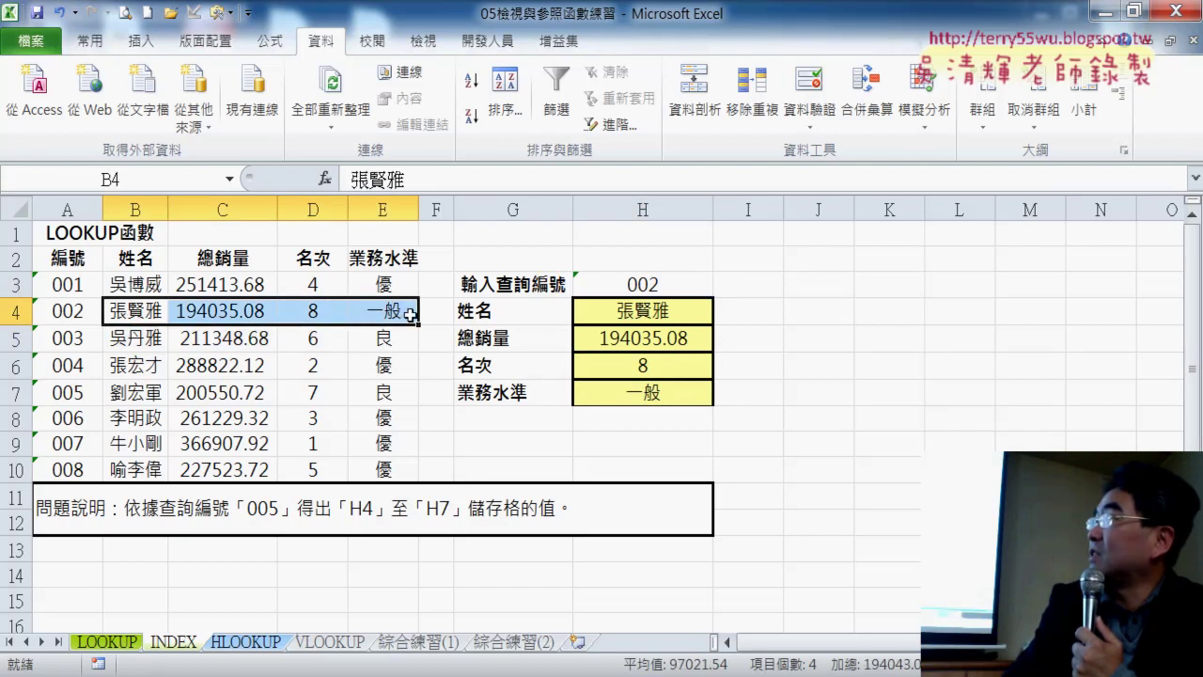
left_click(679, 283)
left_click(720, 290)
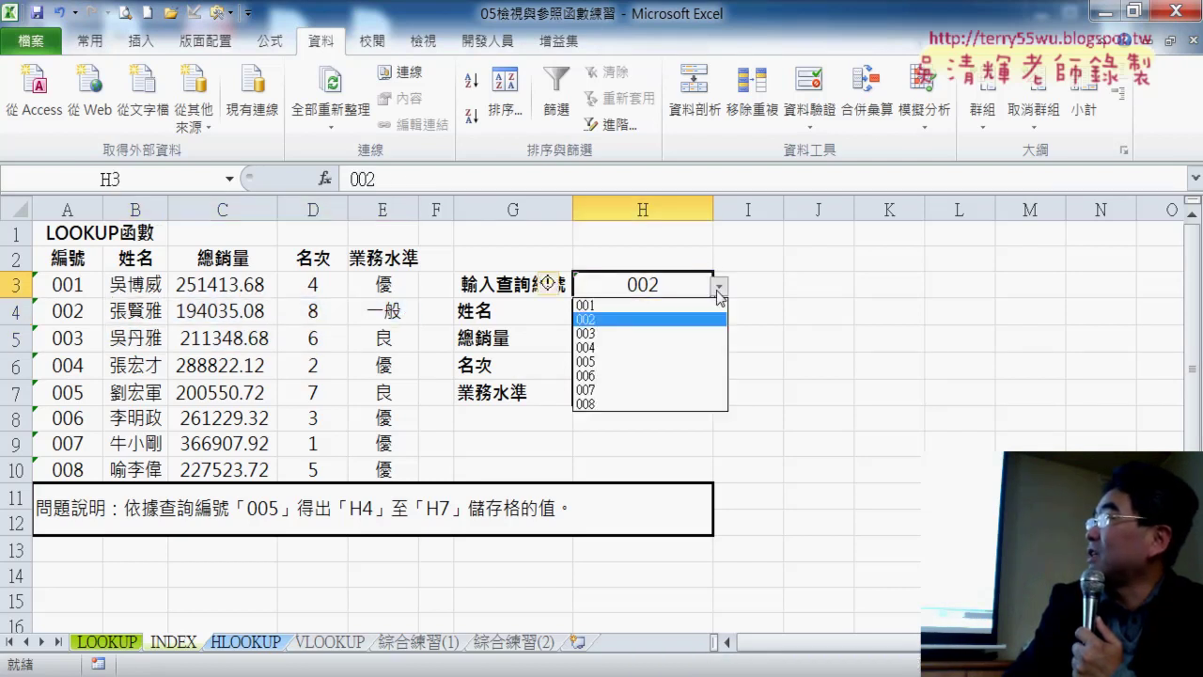
left_click(703, 332)
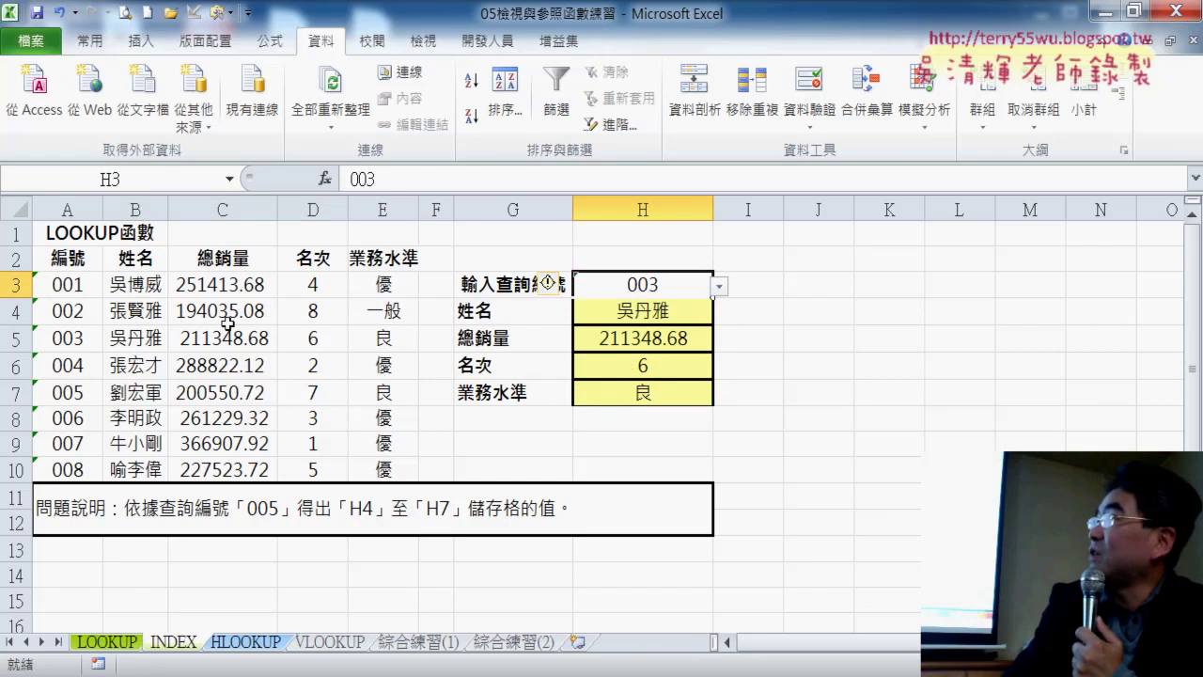
left_click_drag(136, 335, 401, 345)
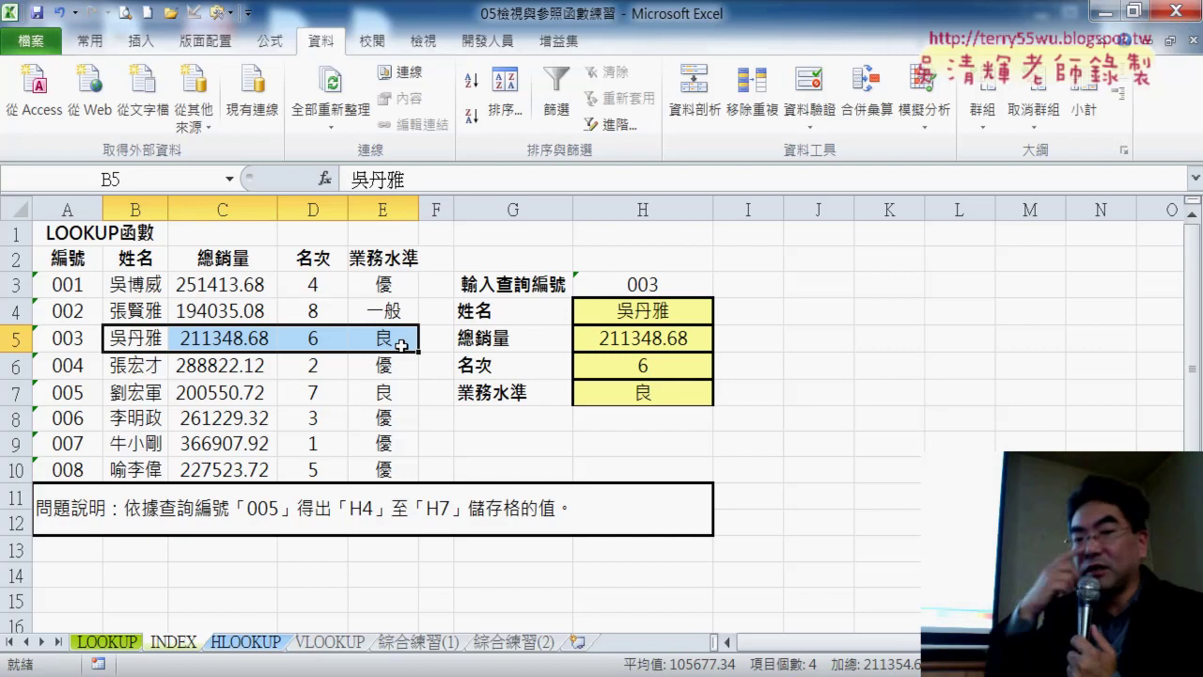
left_click(698, 287)
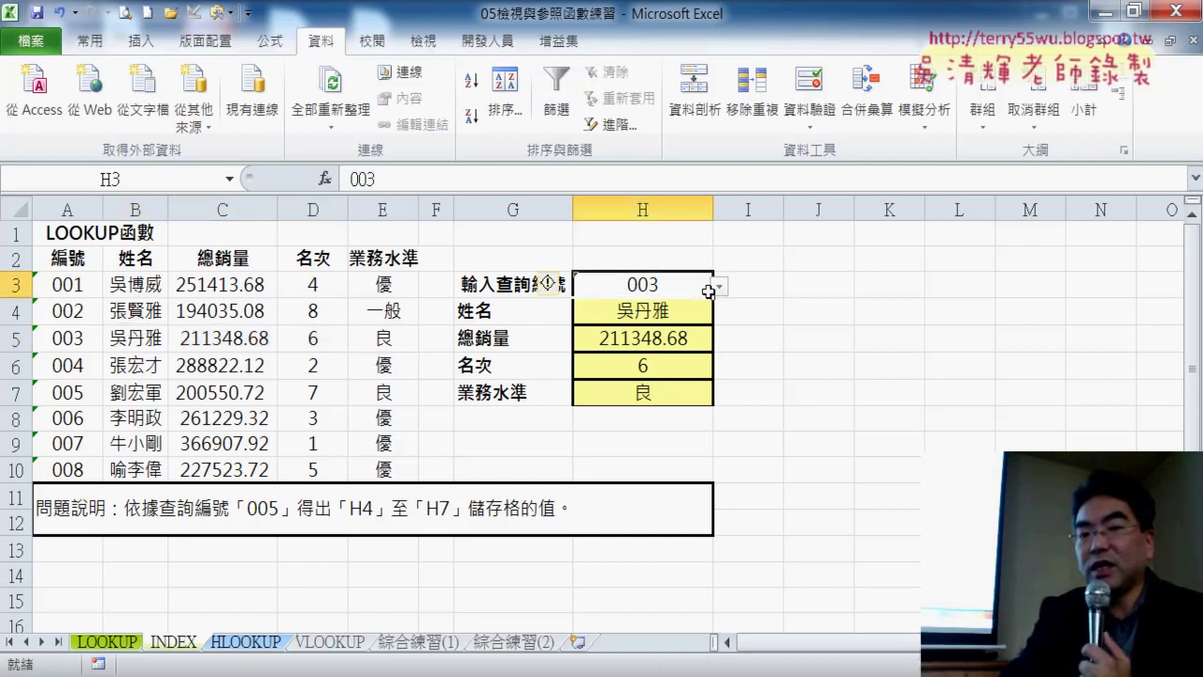
left_click(721, 291)
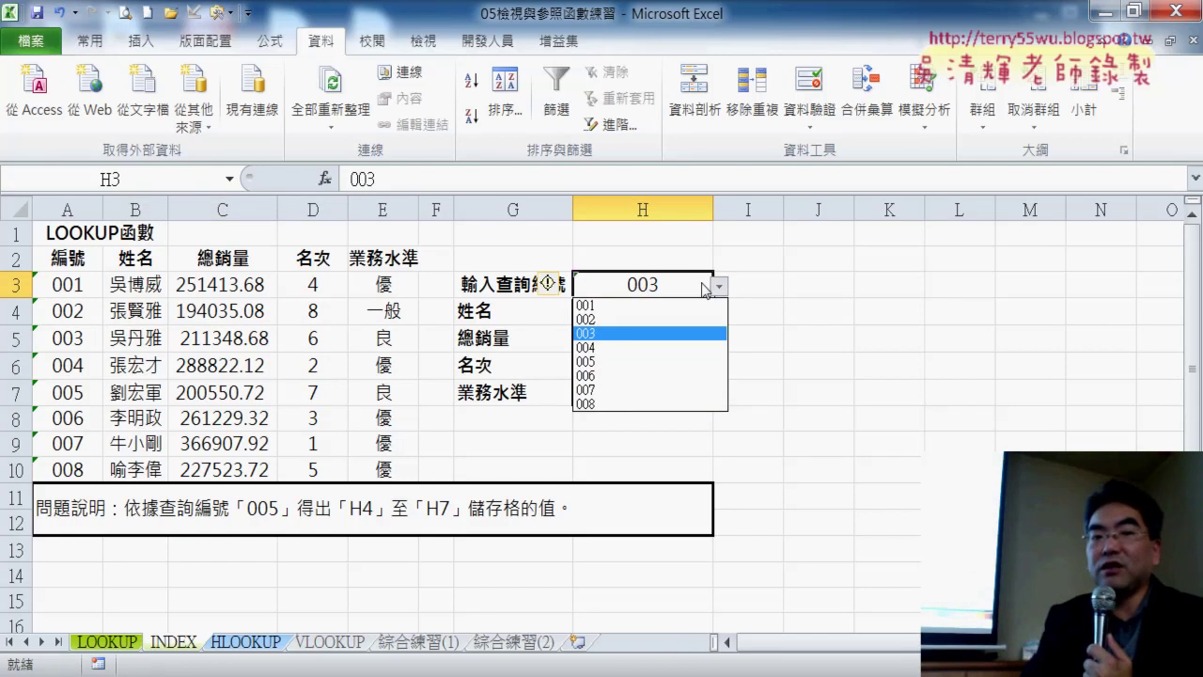
left_click(273, 42)
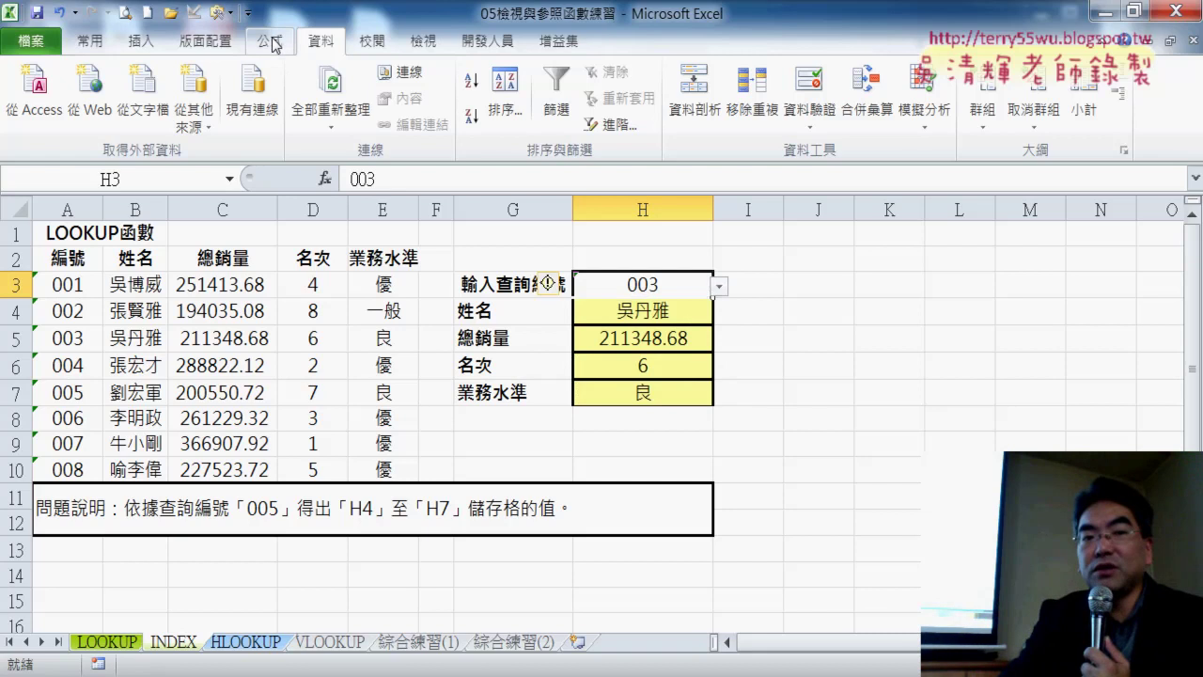
left_click(275, 43)
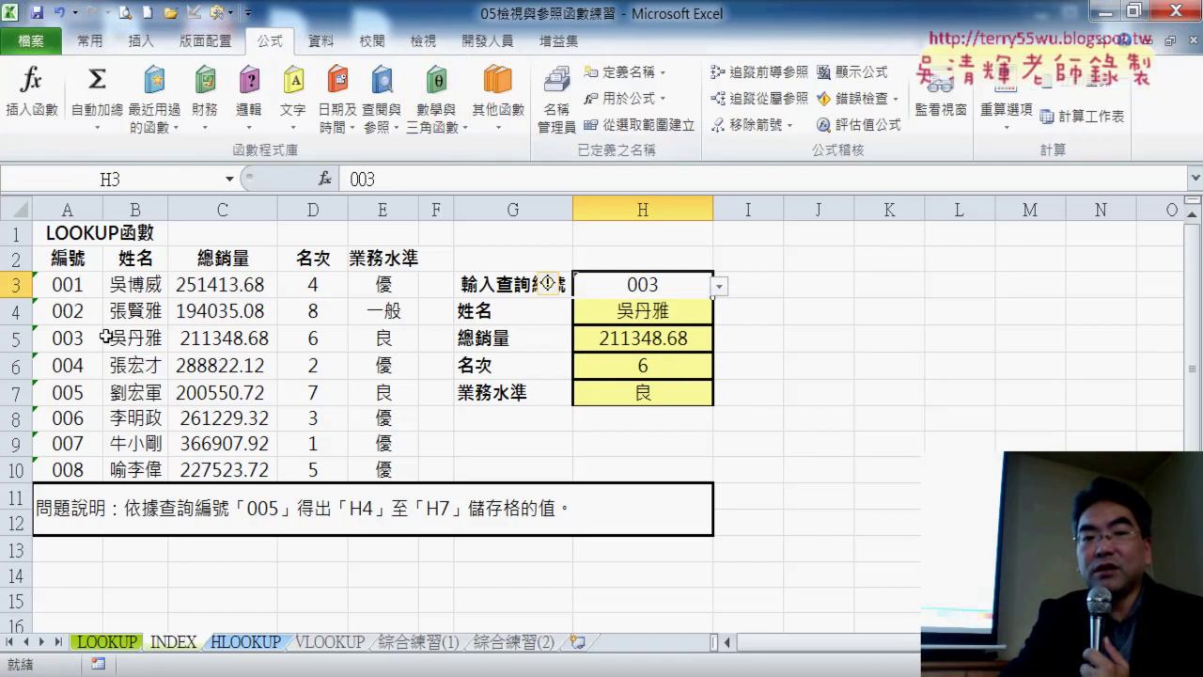
left_click_drag(72, 255, 75, 464)
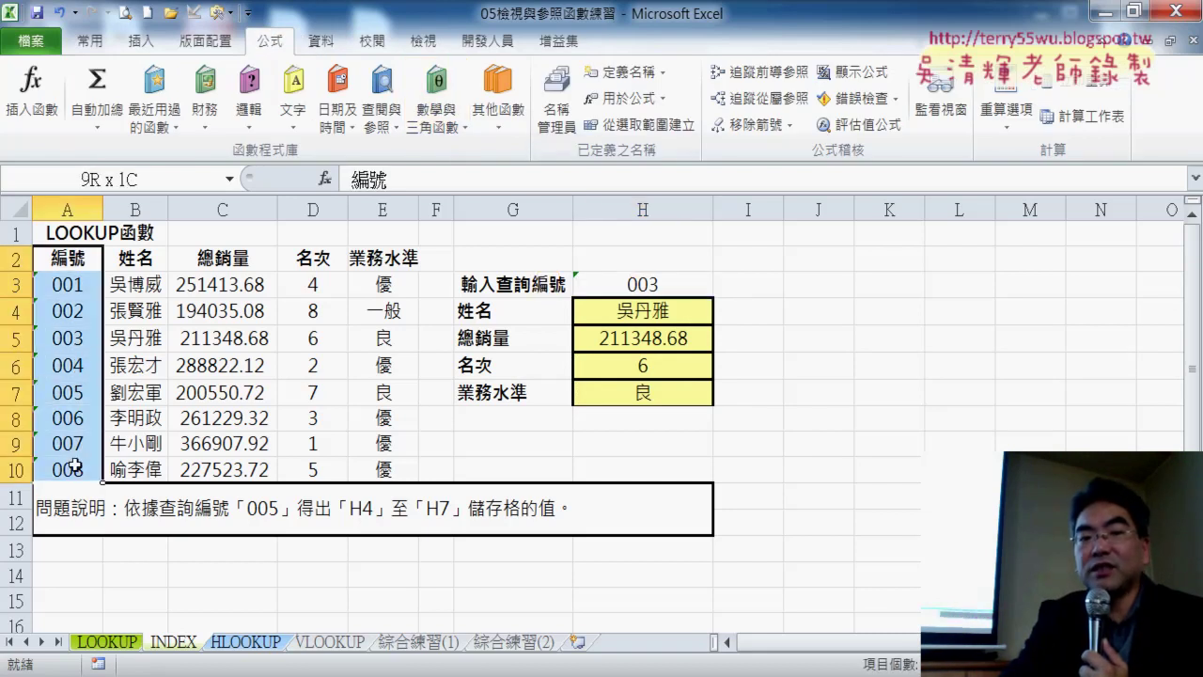
left_click(660, 124)
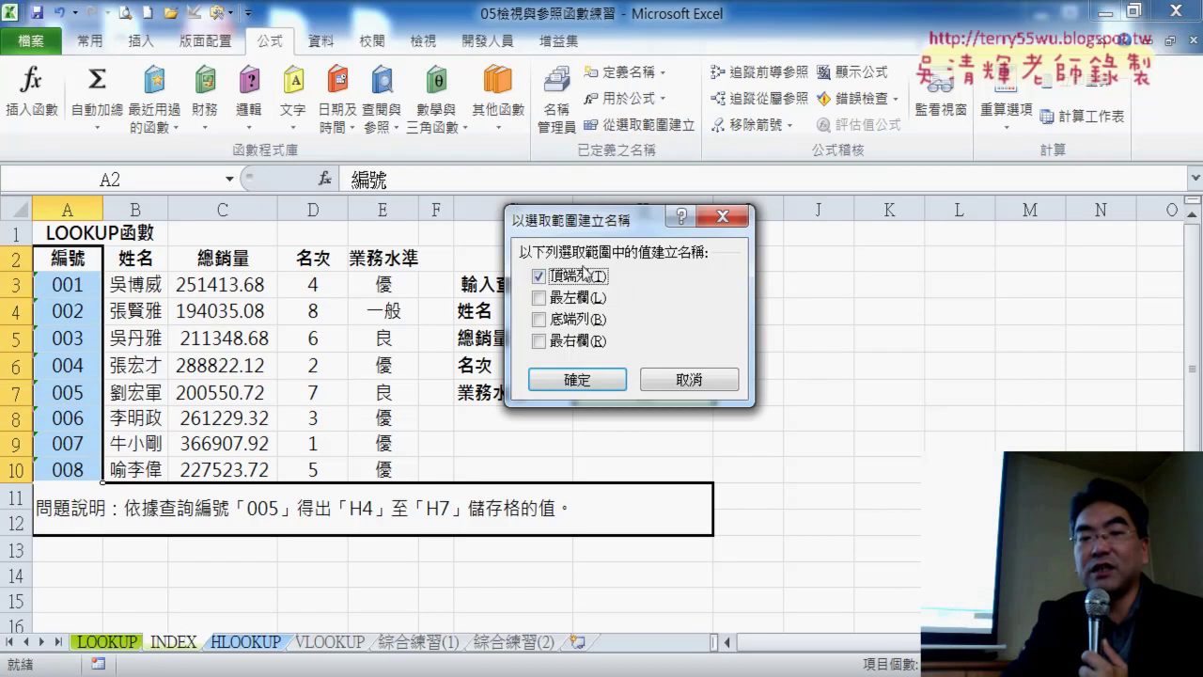
left_click(705, 382)
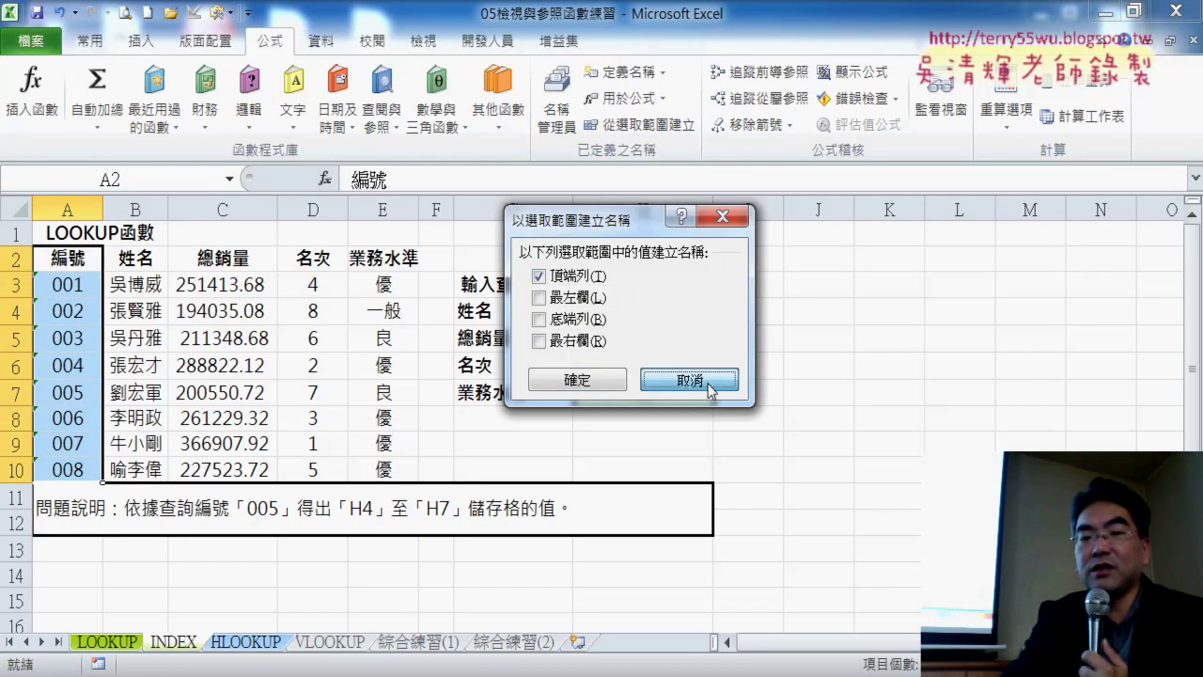
left_click(562, 128)
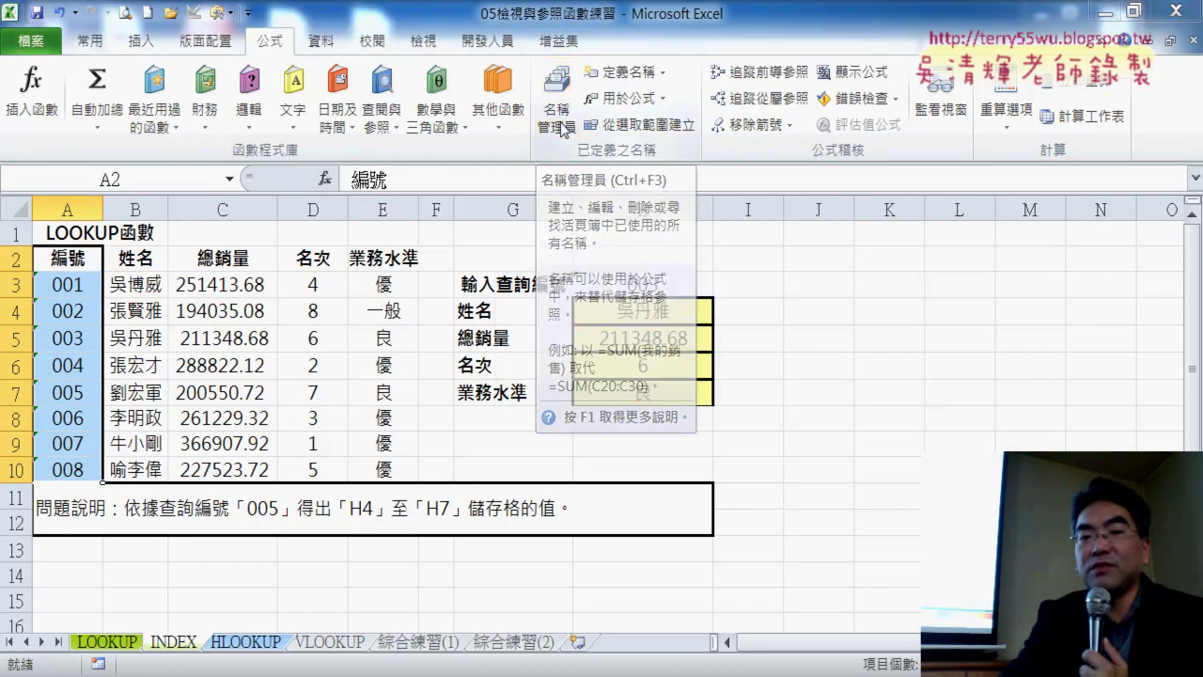
left_click_drag(555, 62, 498, 81)
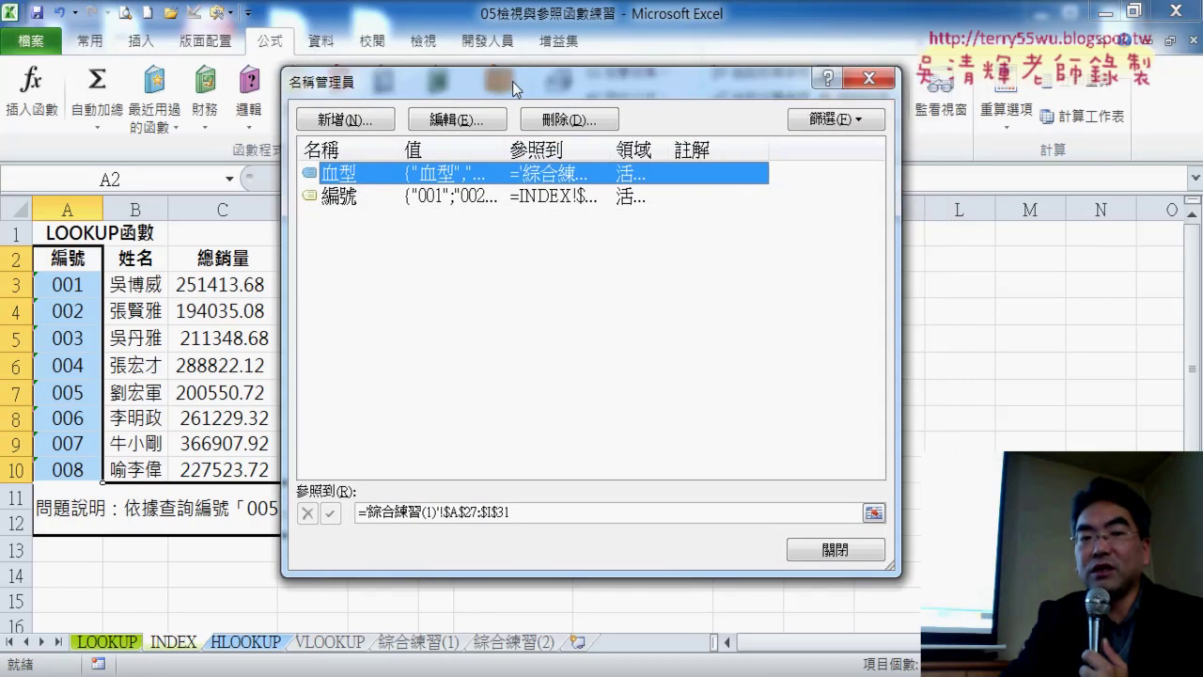
left_click(382, 200)
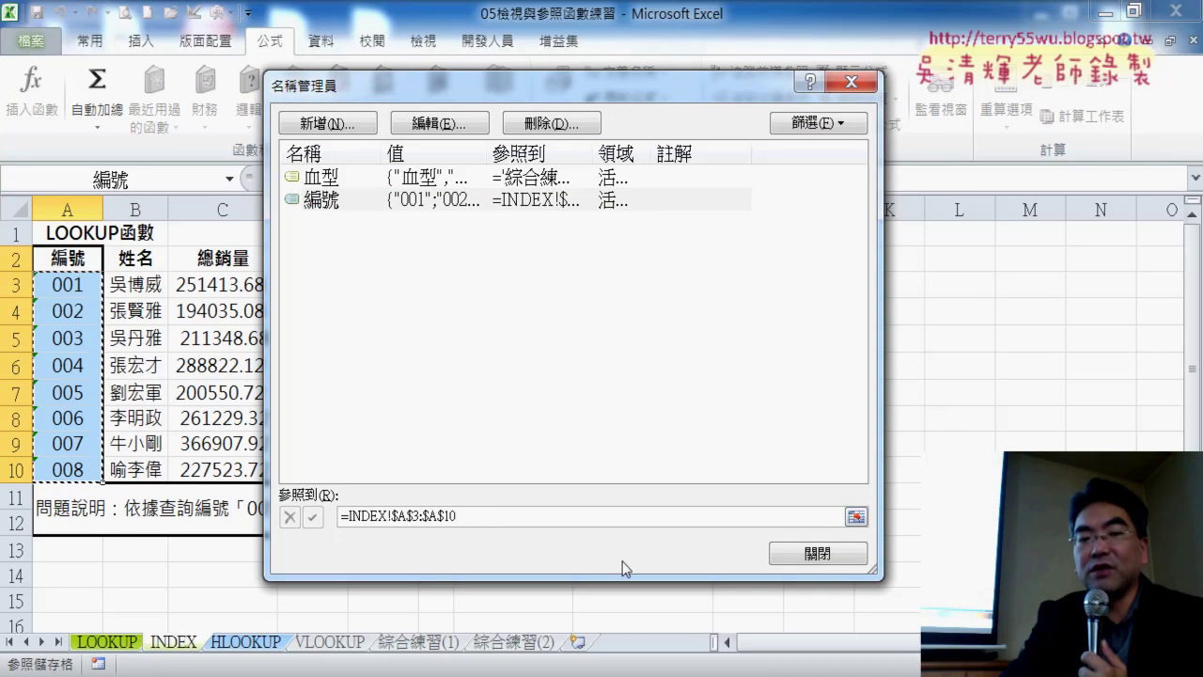
left_click(816, 554)
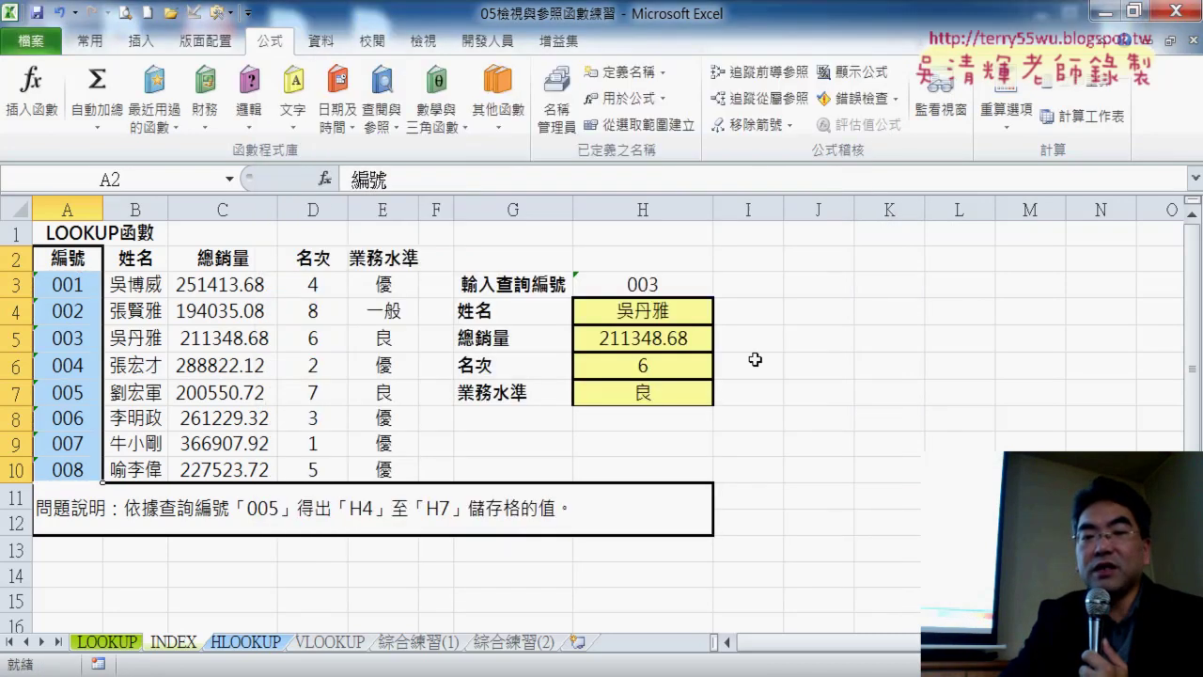
left_click(692, 283)
- Replace H3's validation source with the 編號 named range and show its ID dropdown again
left_click(322, 42)
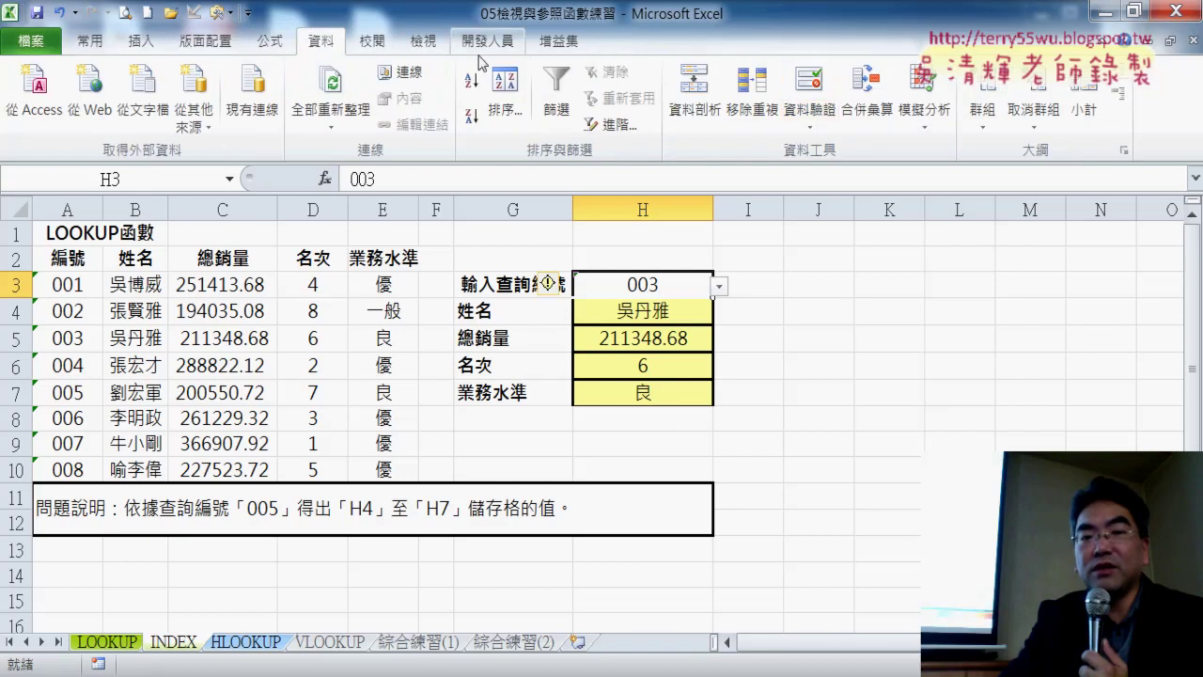
left_click(809, 89)
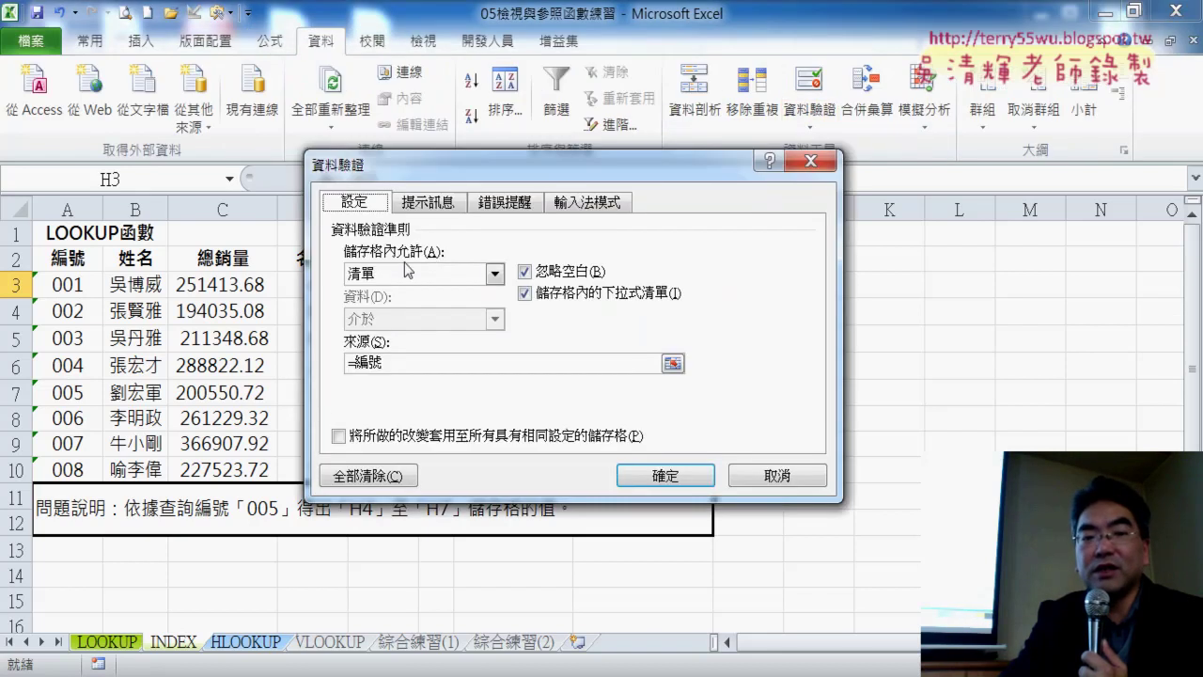
left_click_drag(408, 362, 345, 363)
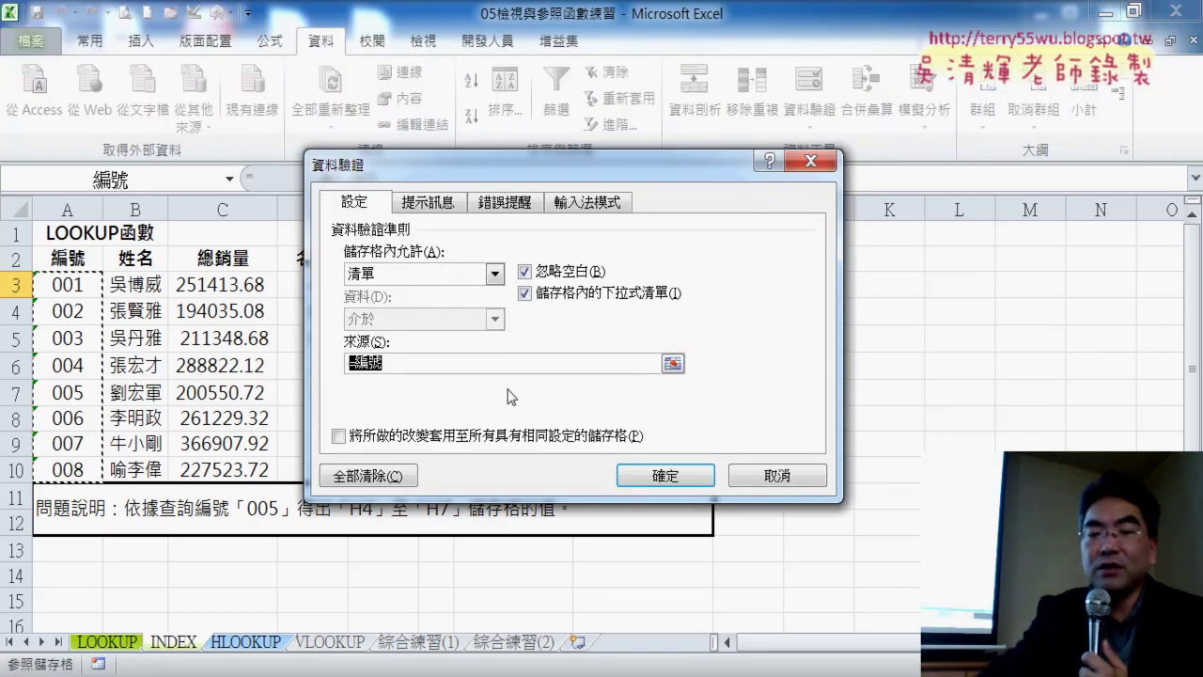
key("BackSpace")
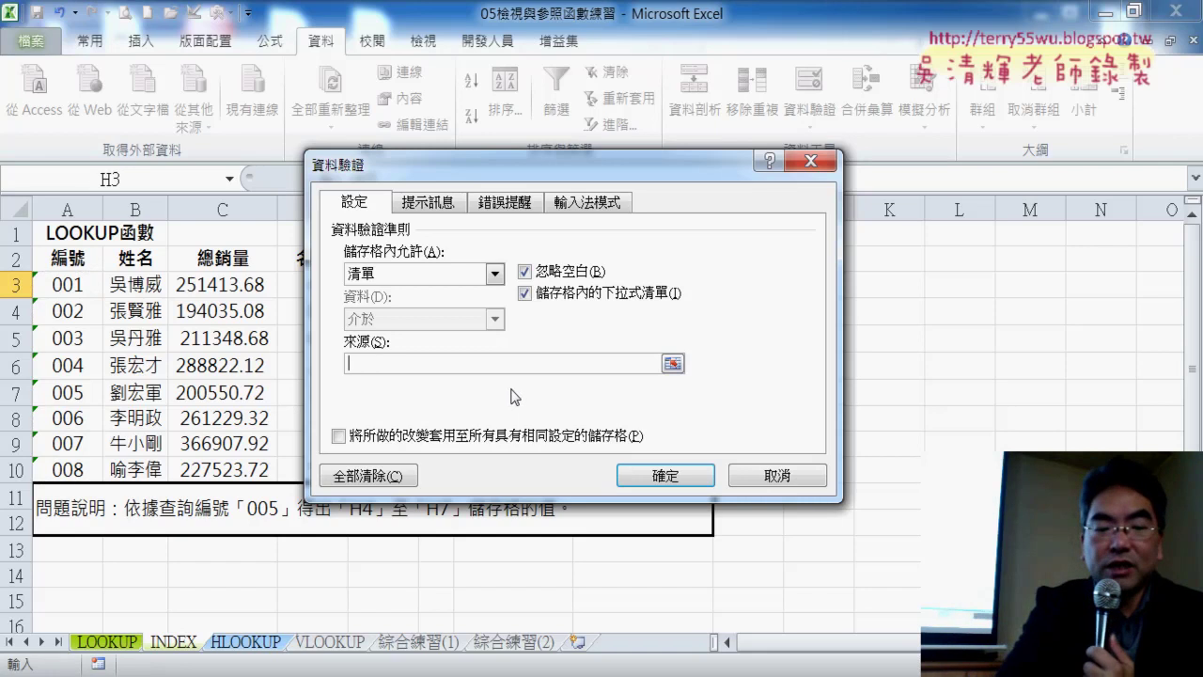
key("F3")
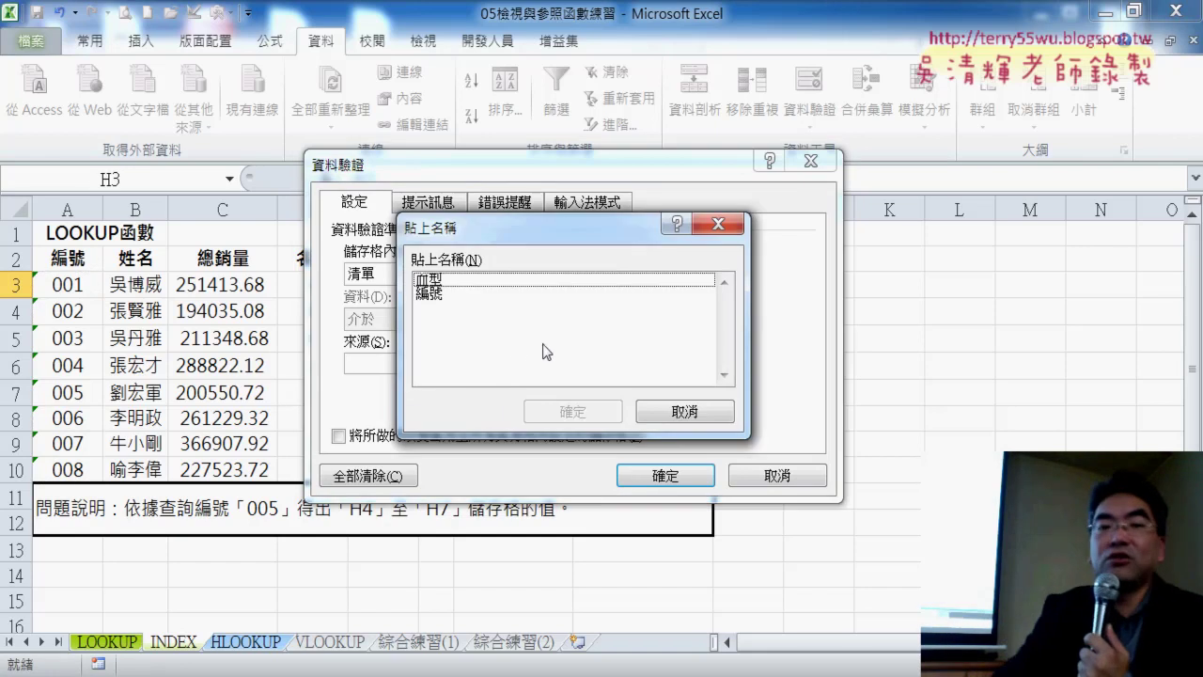
double_click(479, 294)
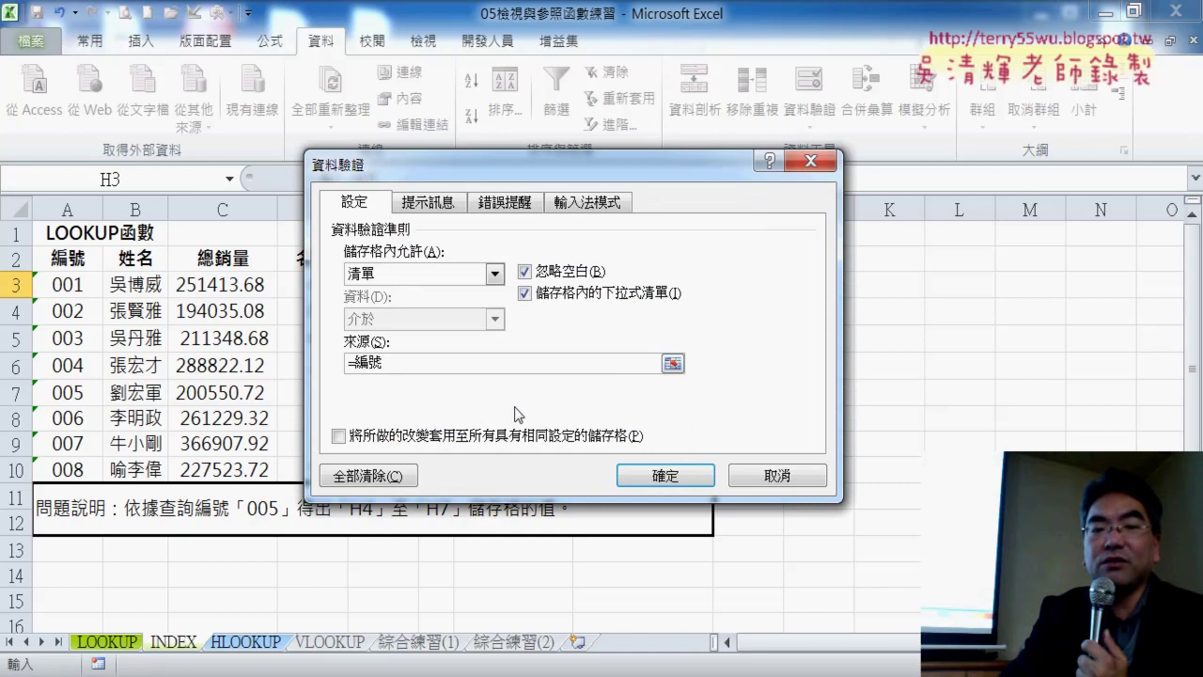
left_click(688, 470)
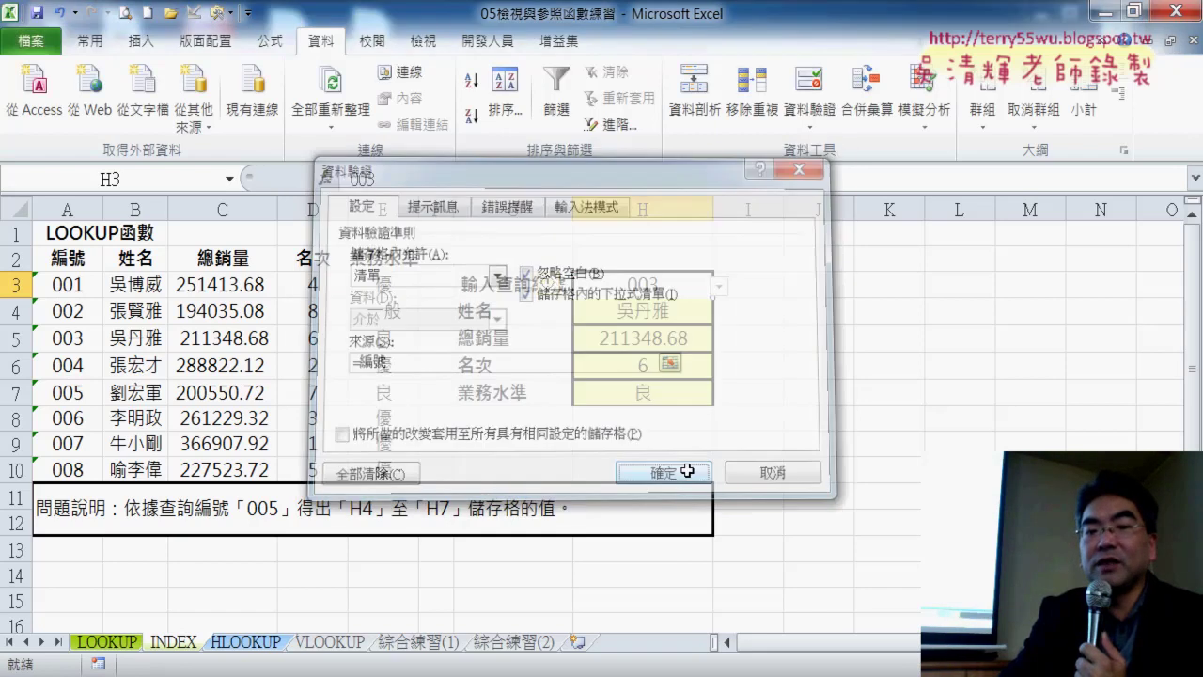
left_click(718, 290)
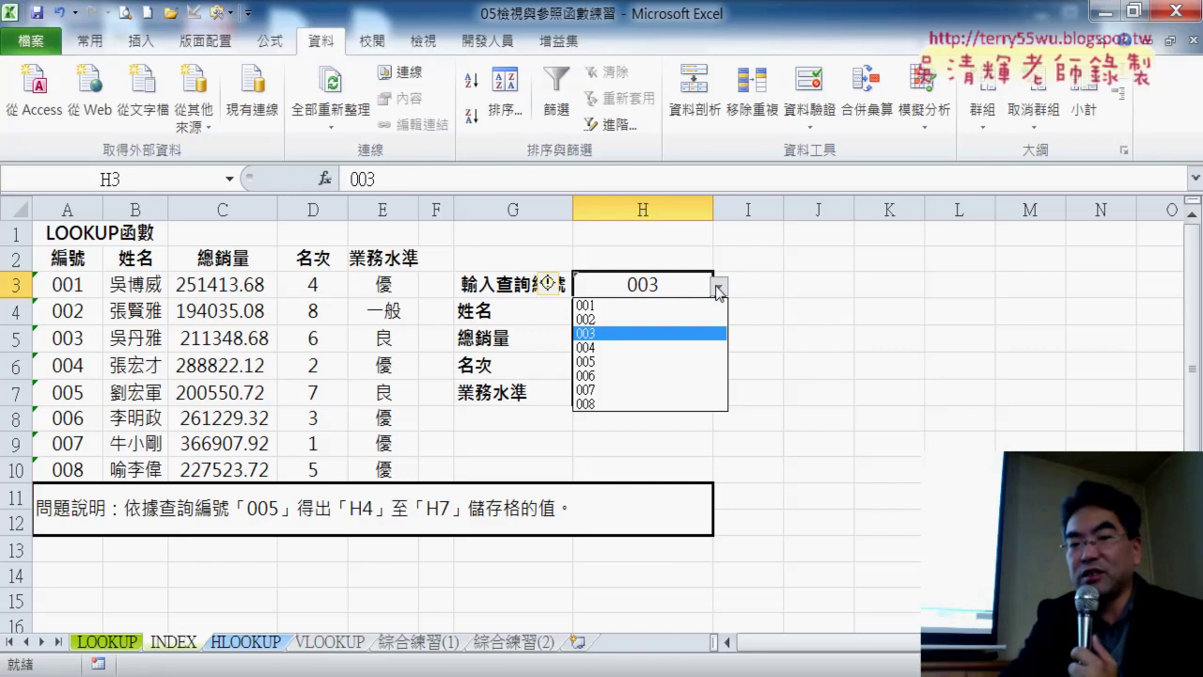
left_click(790, 330)
left_click(797, 338)
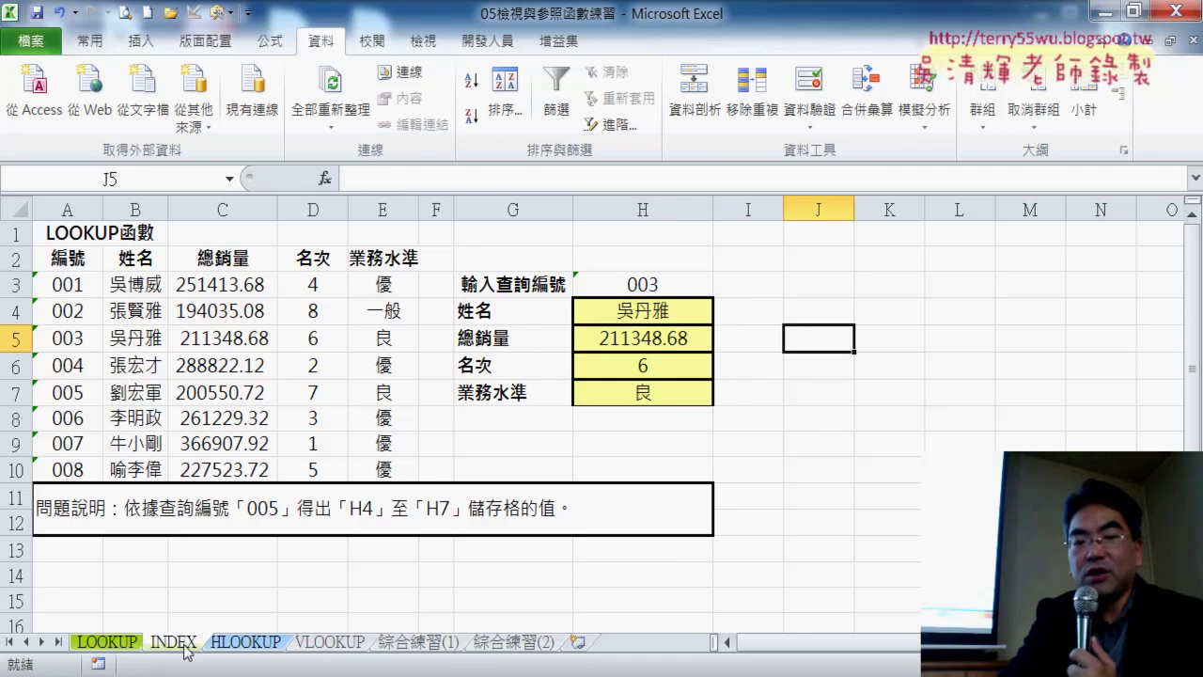
- Duplicate the INDEX sheet right after itself and name the copy INDIRECT
left_click_drag(185, 650, 245, 641)
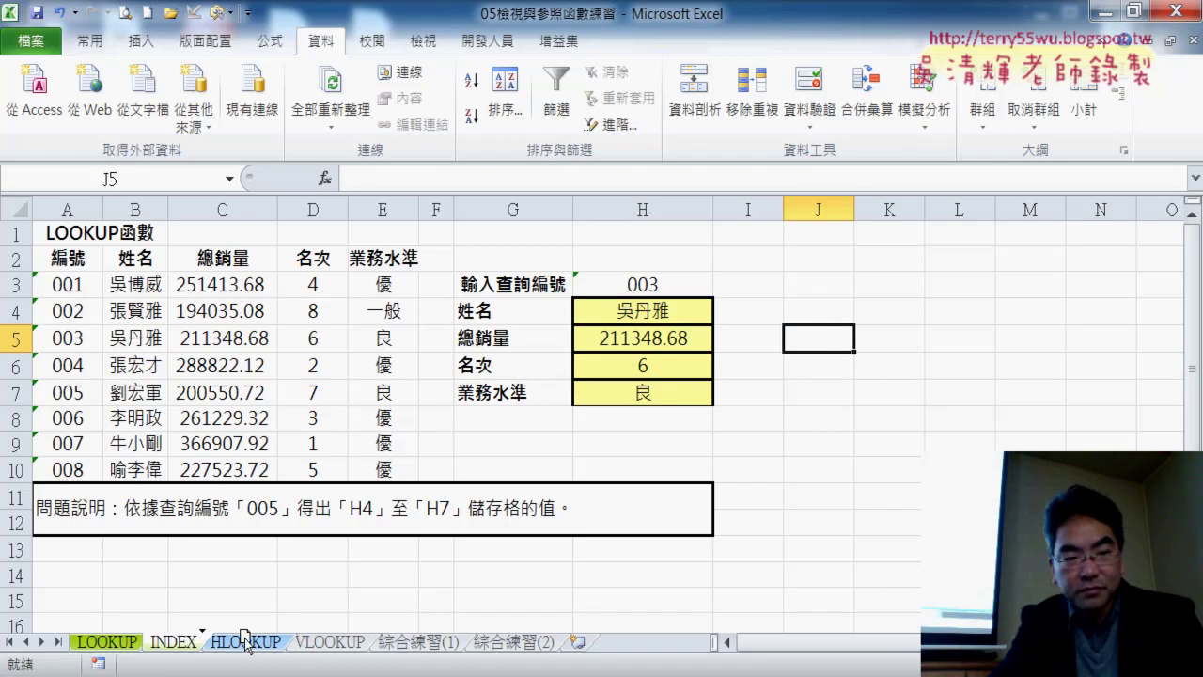
left_click_drag(245, 642, 244, 642)
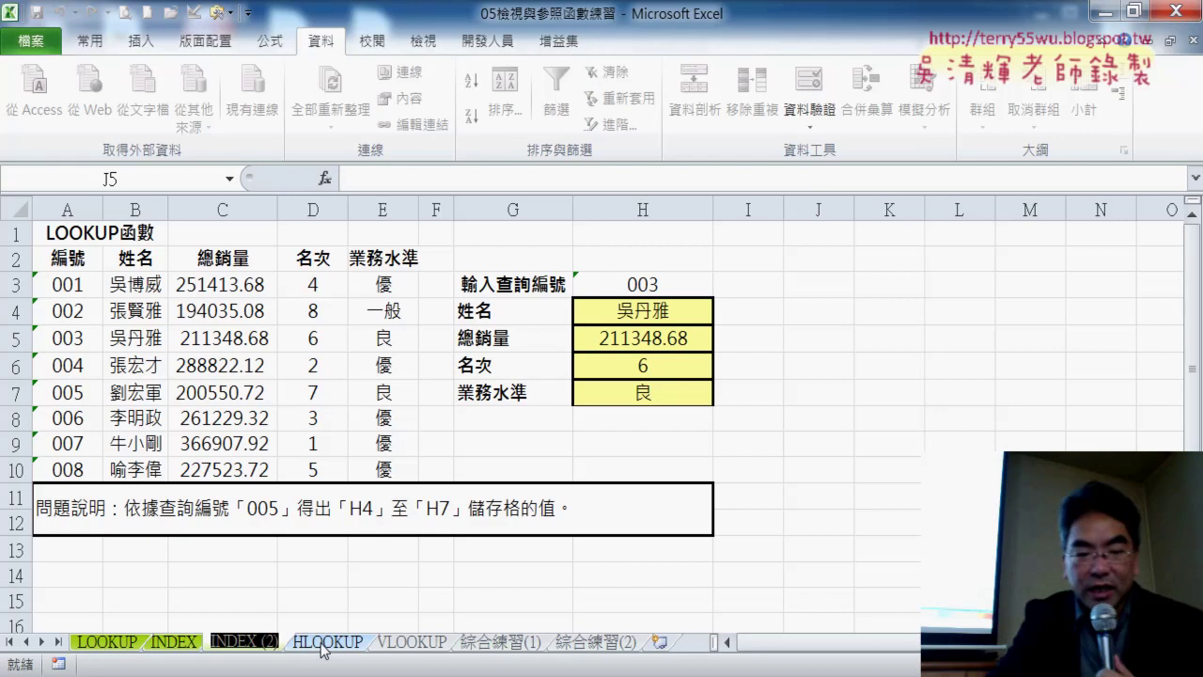
key("BackSpace")
type("IN")
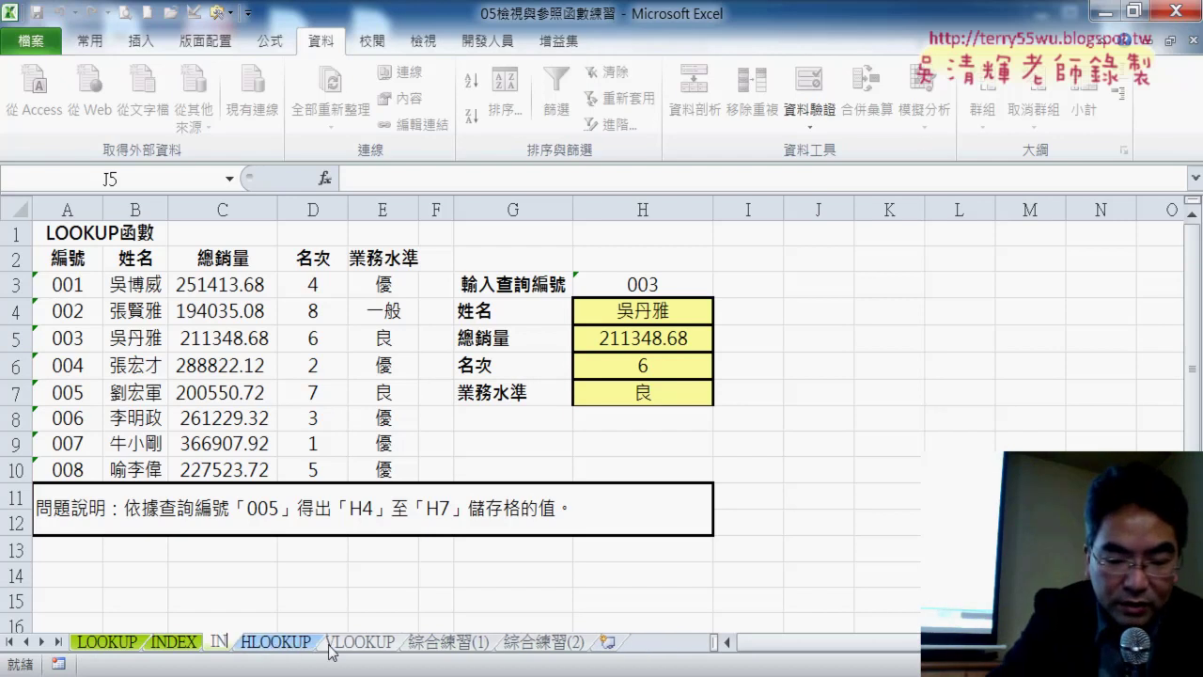
type("DI")
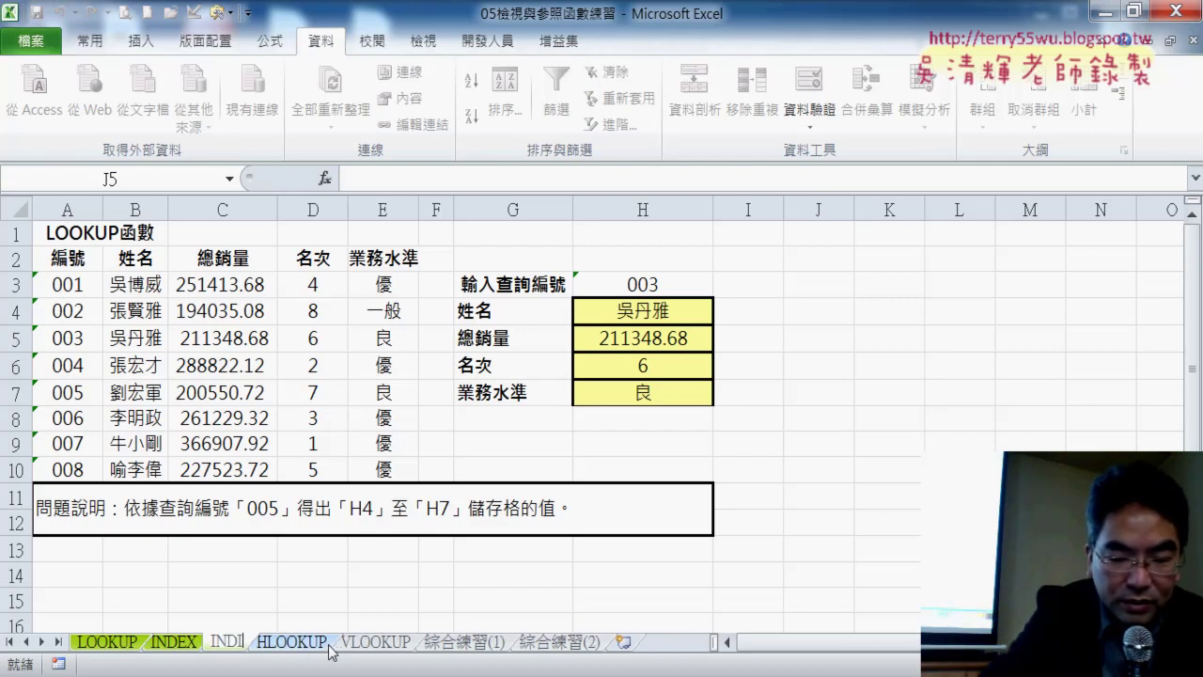
type("REC")
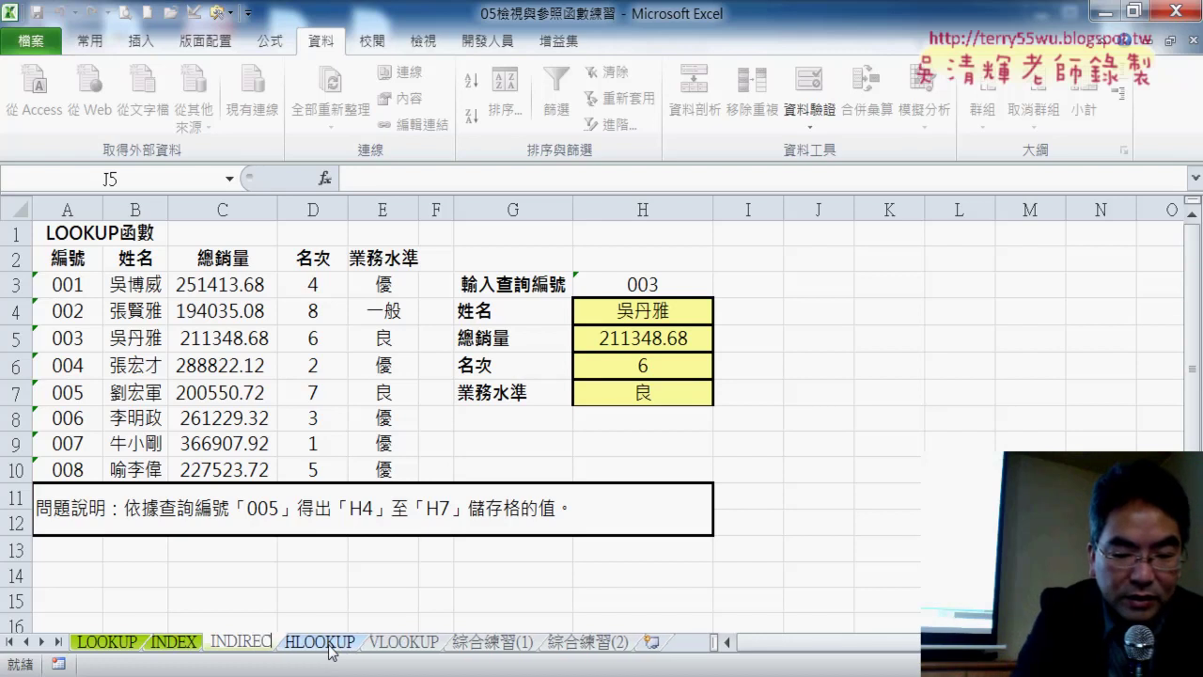
type("T")
key("Return")
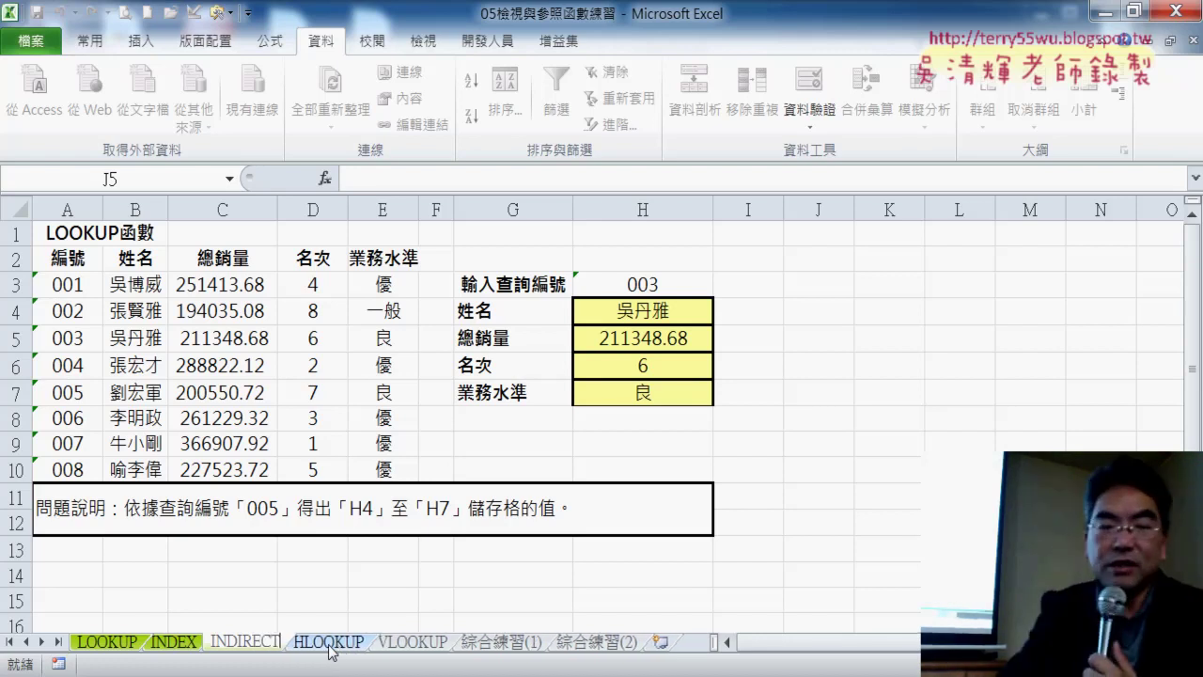
key("Return")
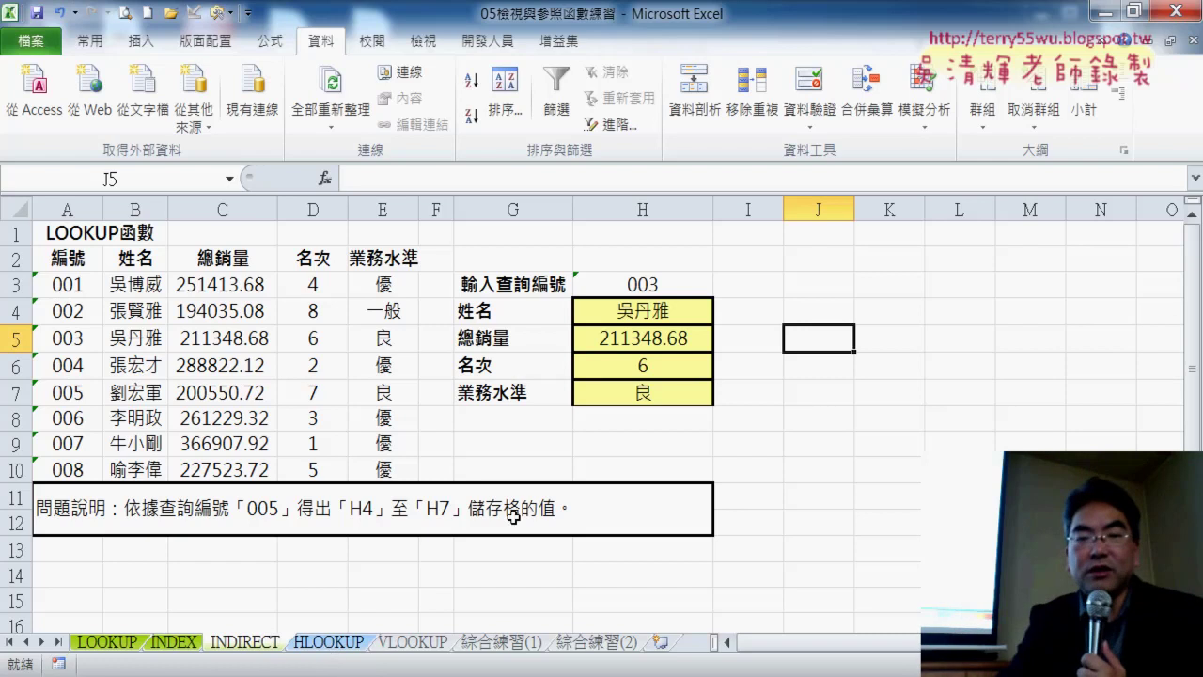
- Clear the old results in H4:H7 and insert an INDIRECT function into H4 from Lookup & Reference
left_click_drag(662, 311, 669, 391)
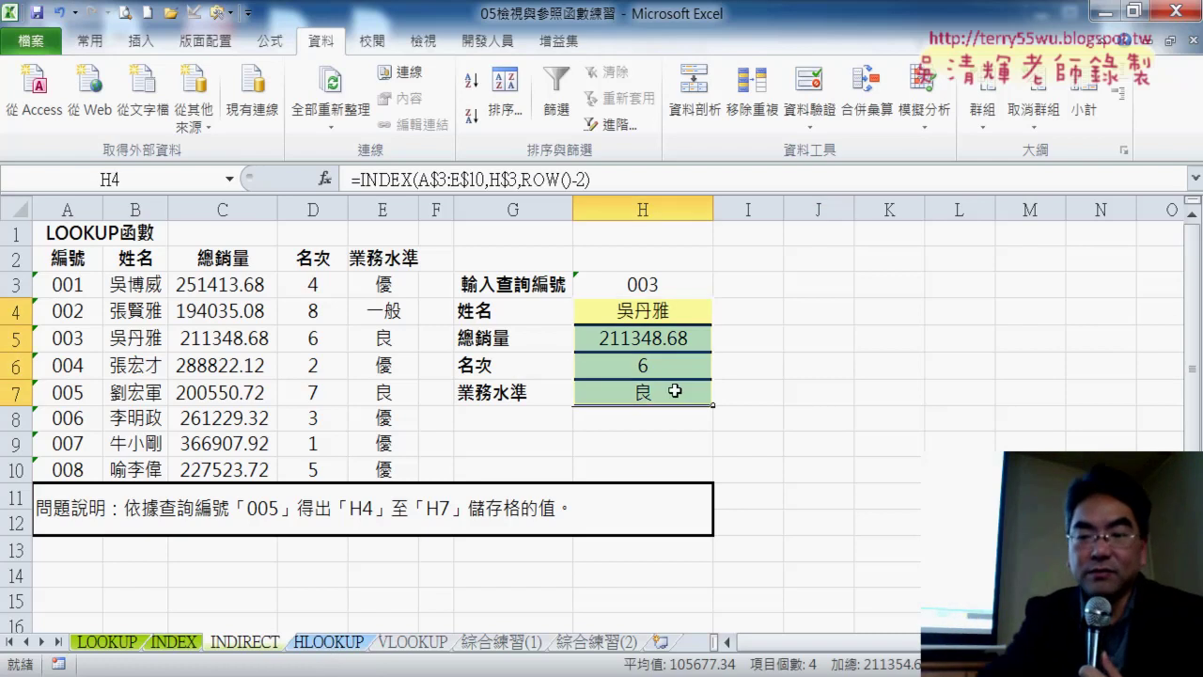
key("Delete")
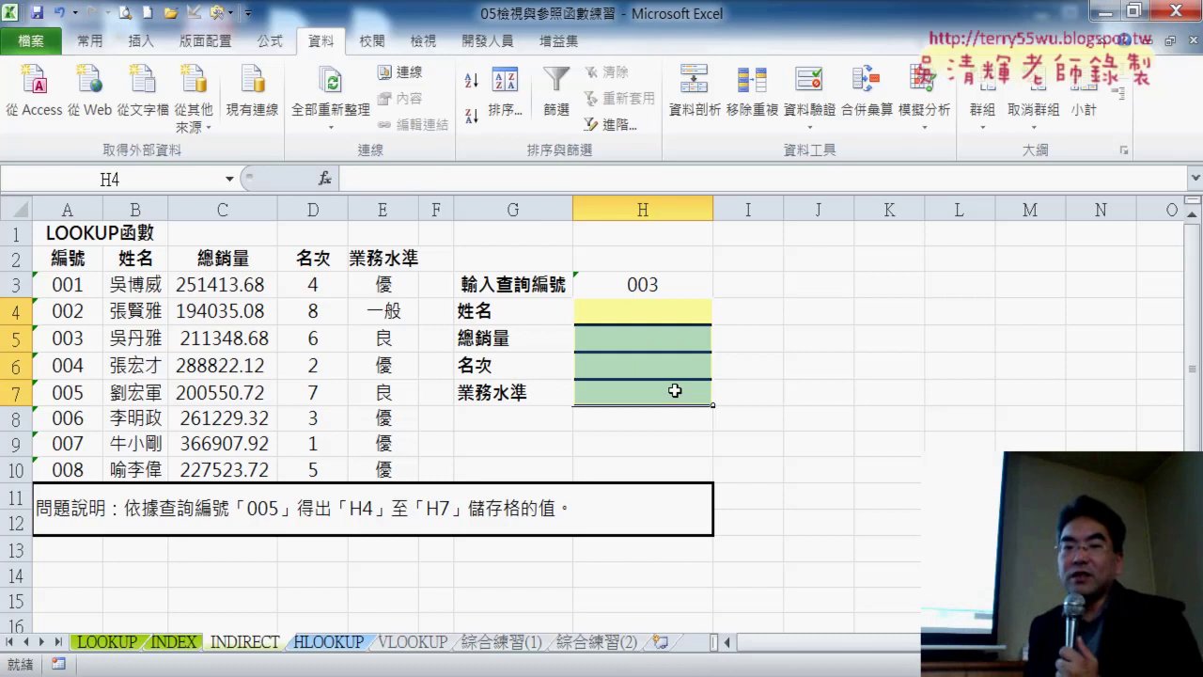
left_click(682, 315)
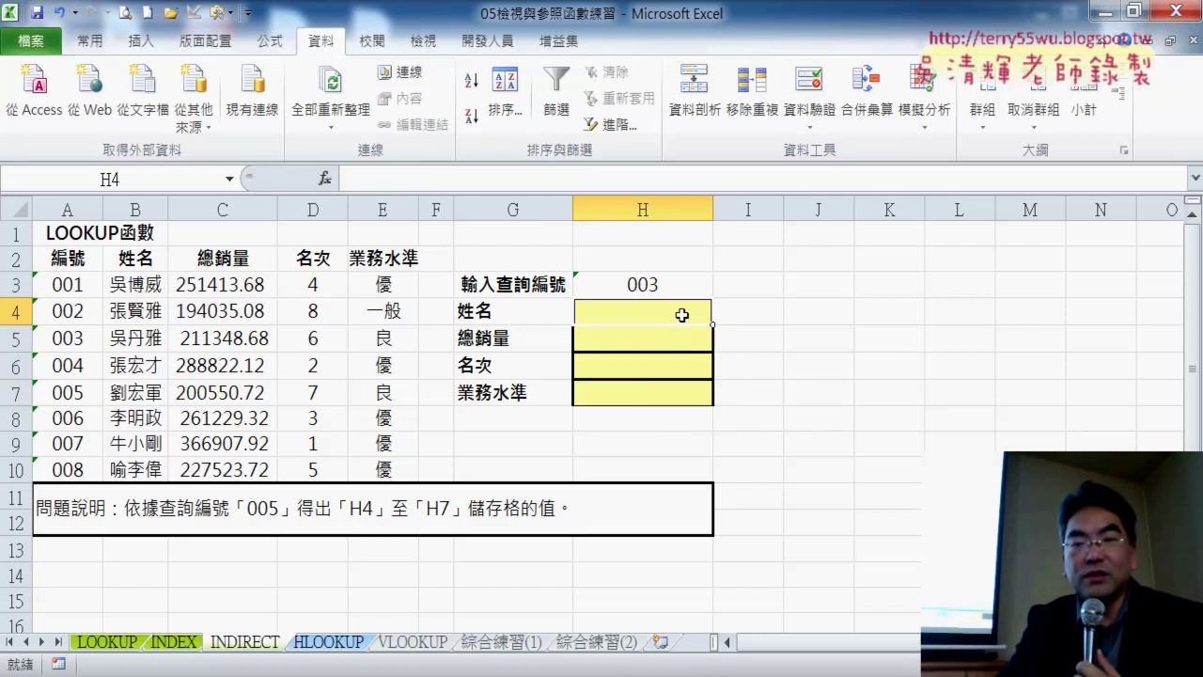
left_click(324, 179)
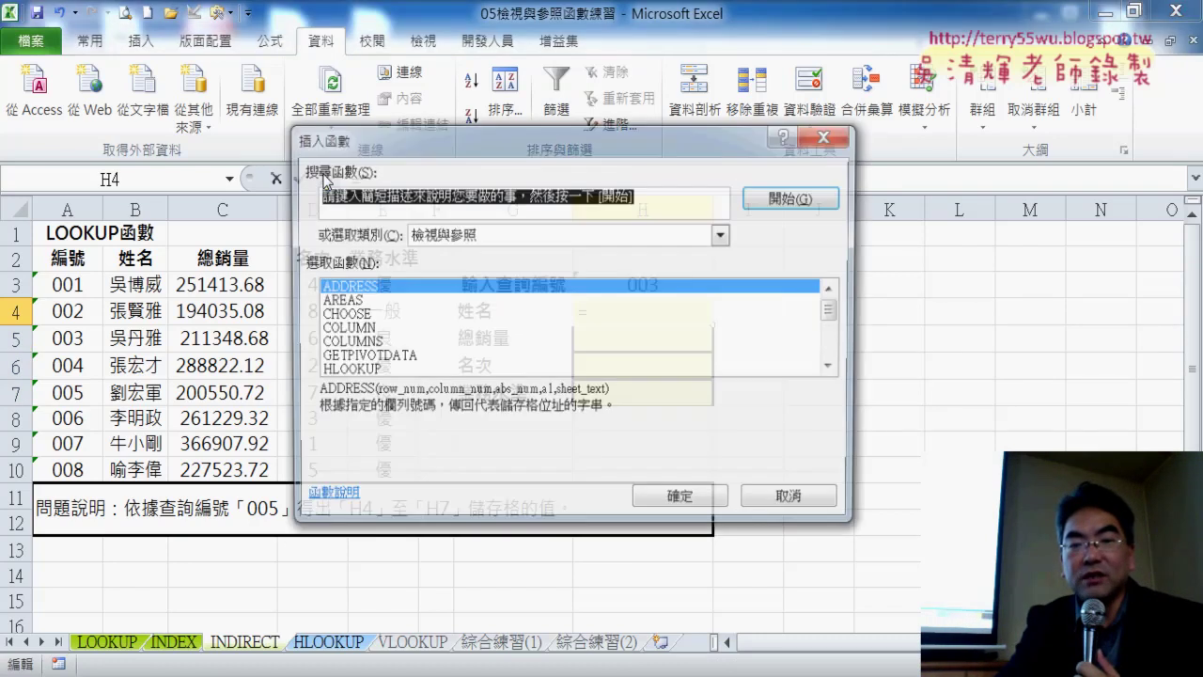
left_click_drag(542, 155, 761, 123)
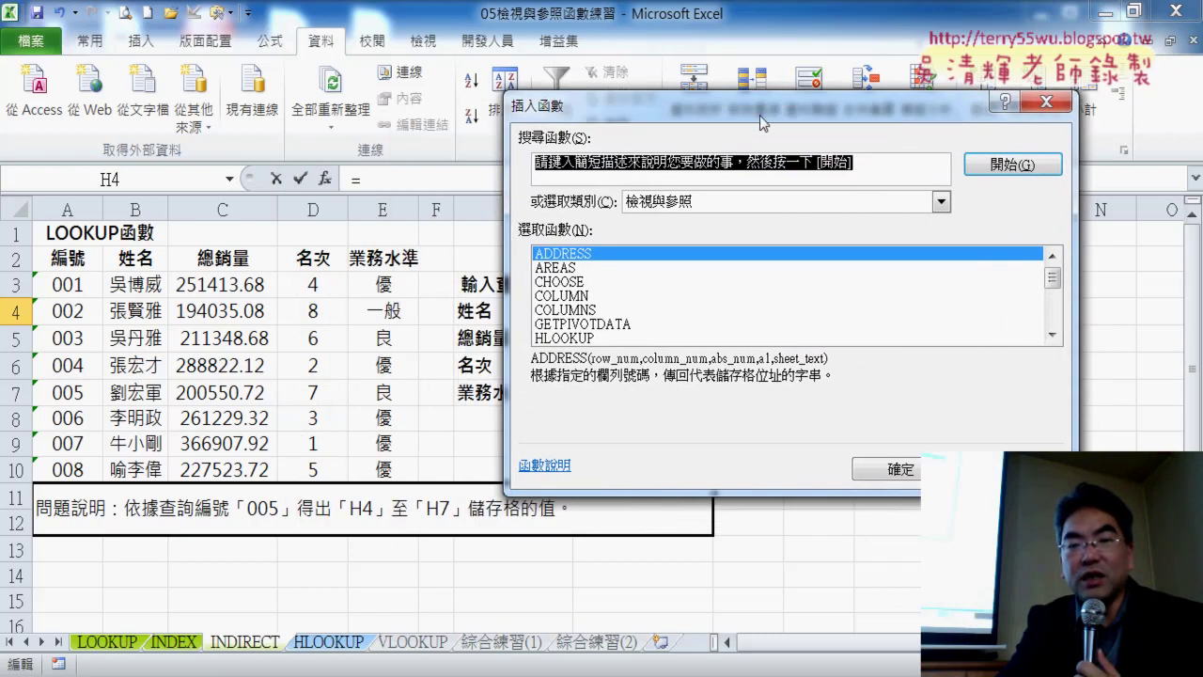
left_click_drag(1052, 279, 1052, 302)
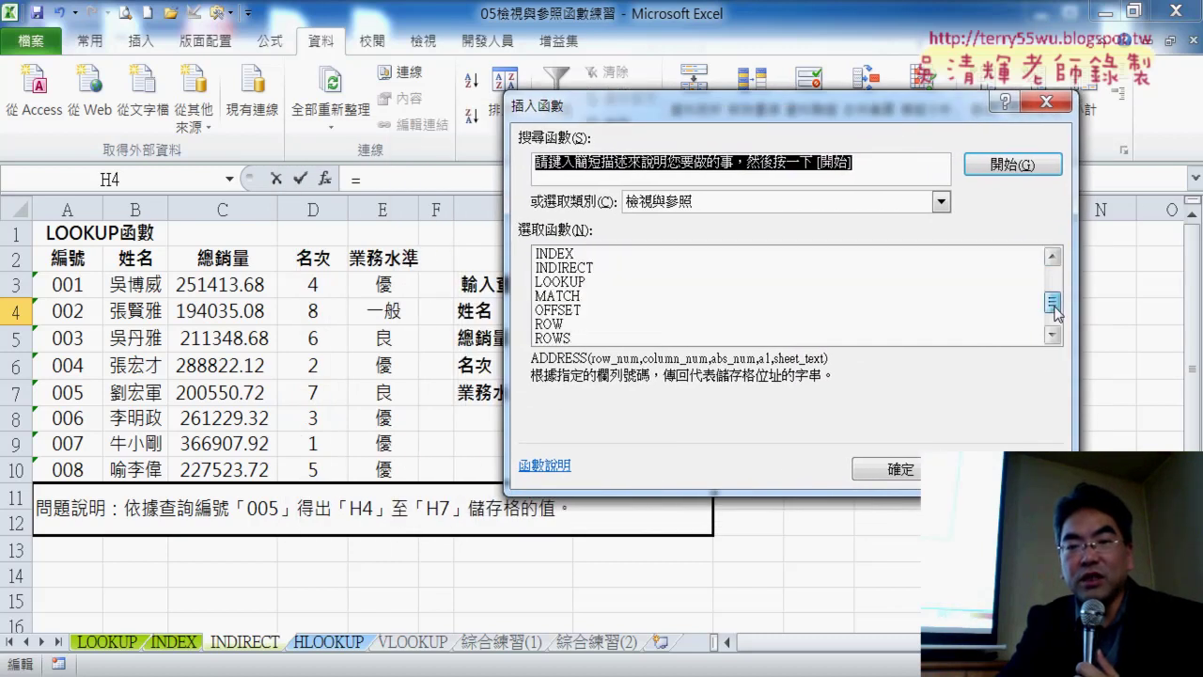
left_click(609, 267)
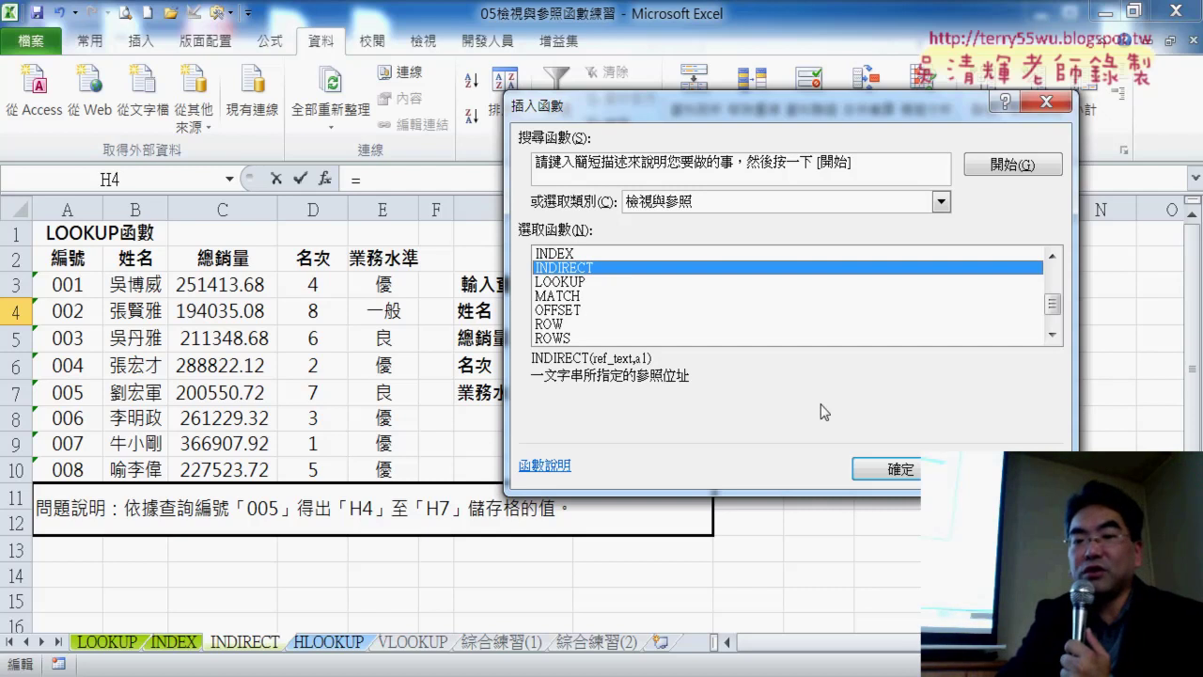
left_click(887, 467)
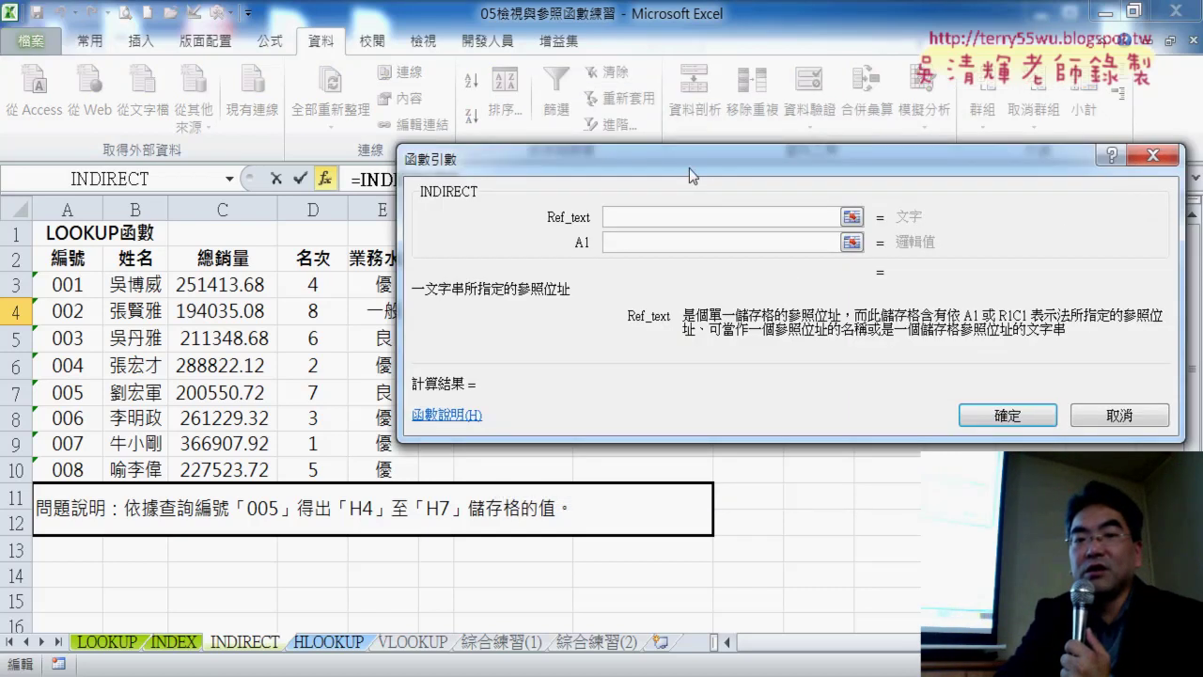
- Set INDIRECT's Ref_text to cell B5 and confirm, leaving H4 showing #REF!
left_click_drag(691, 175, 599, 100)
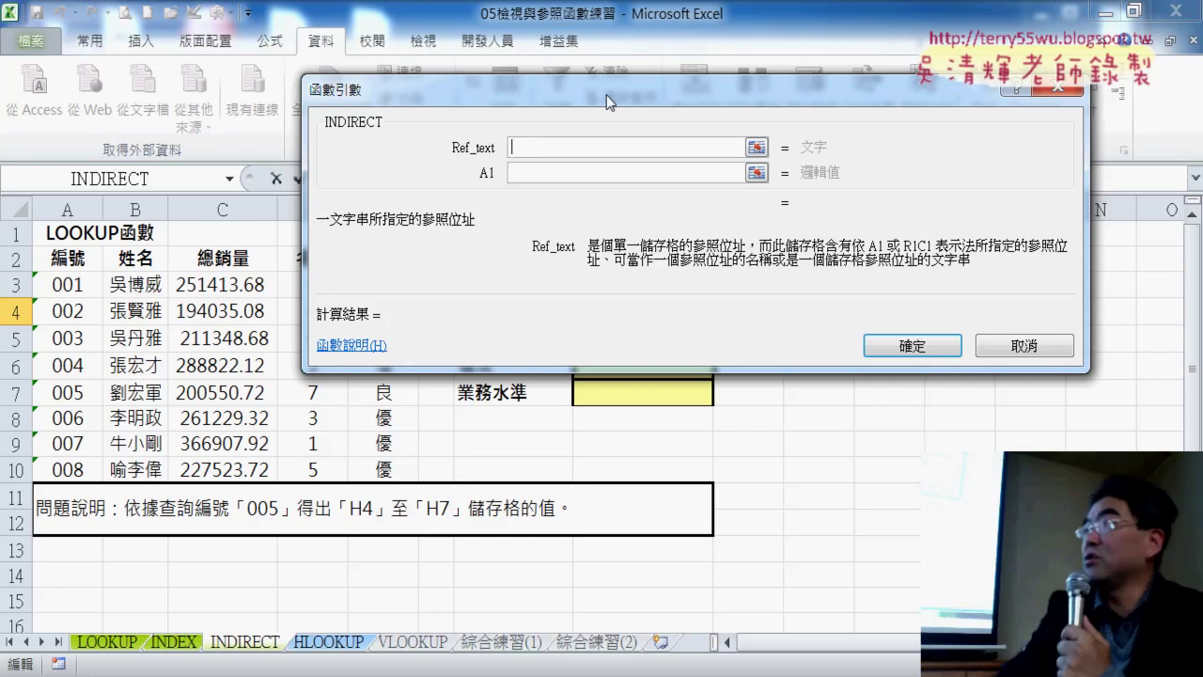
mouse_move(628, 106)
left_mouse_down()
mouse_move(862, 263)
mouse_move(897, 399)
left_mouse_up()
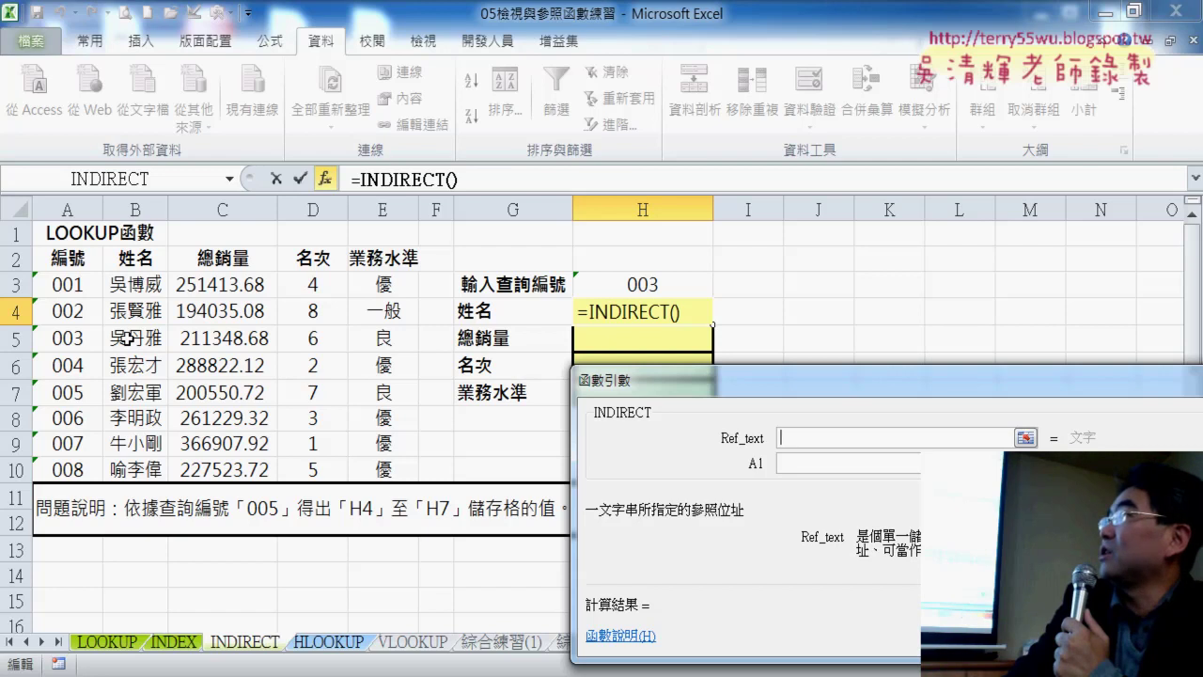
left_click(125, 337)
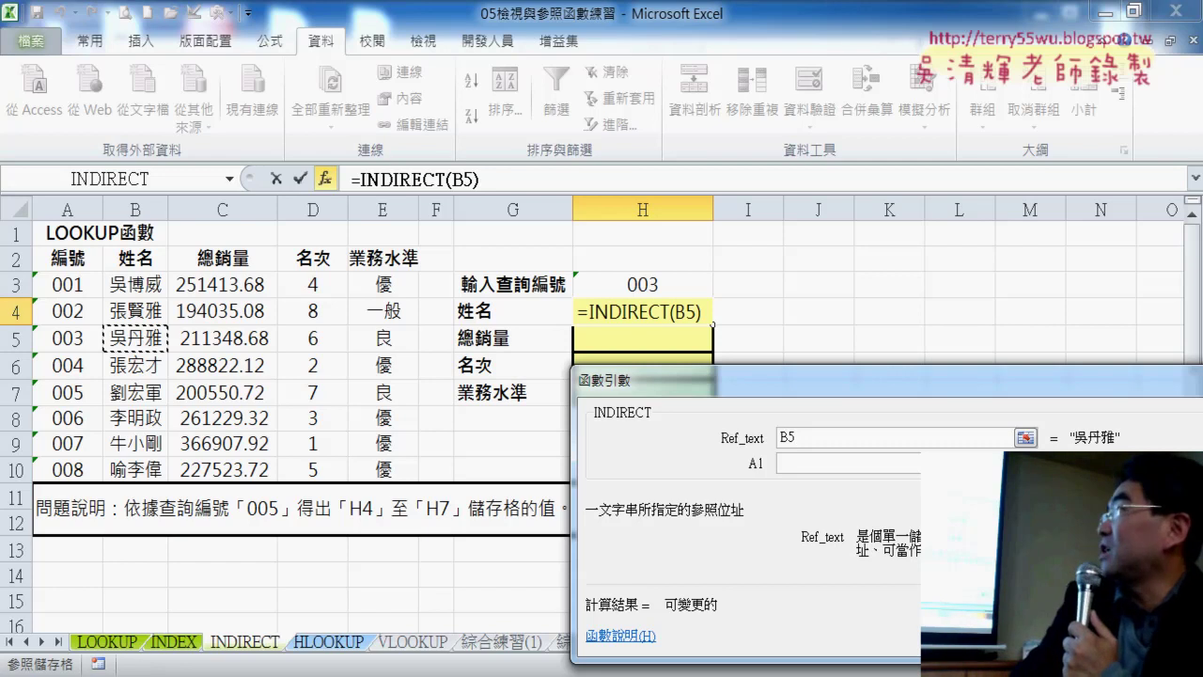
left_click_drag(860, 387, 497, 349)
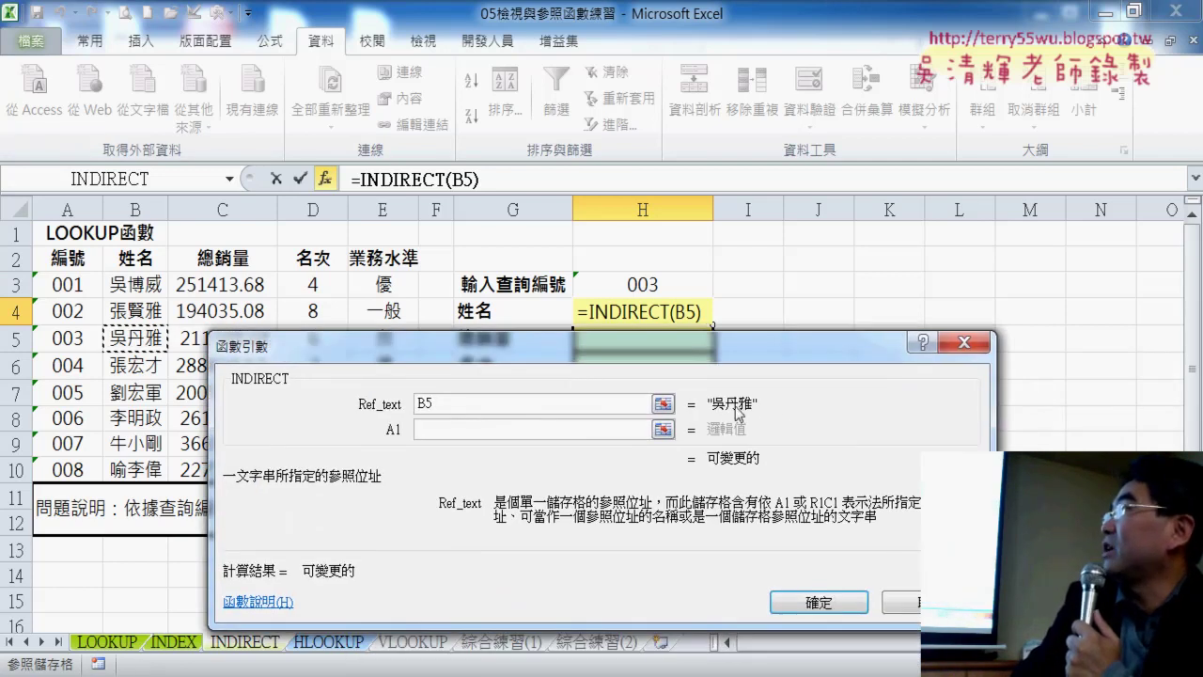
left_click(819, 606)
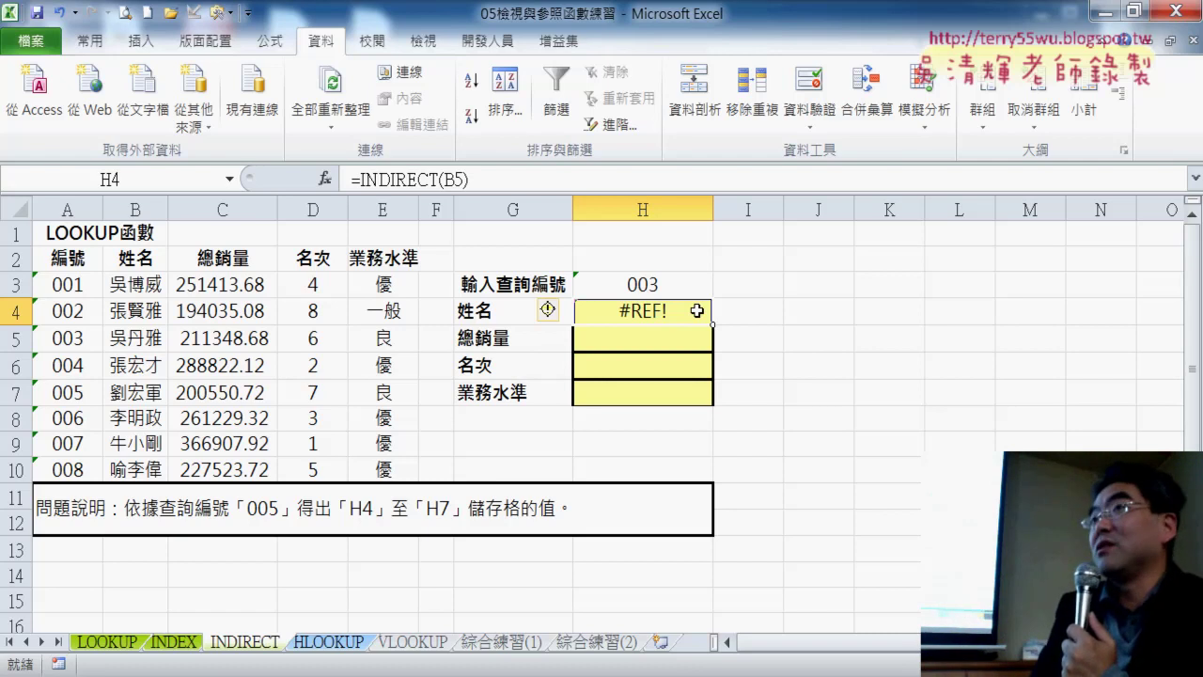
- Quote the reference so H4 reads =INDIRECT("B5") and returns the employee name
left_click(410, 181)
left_click(326, 179)
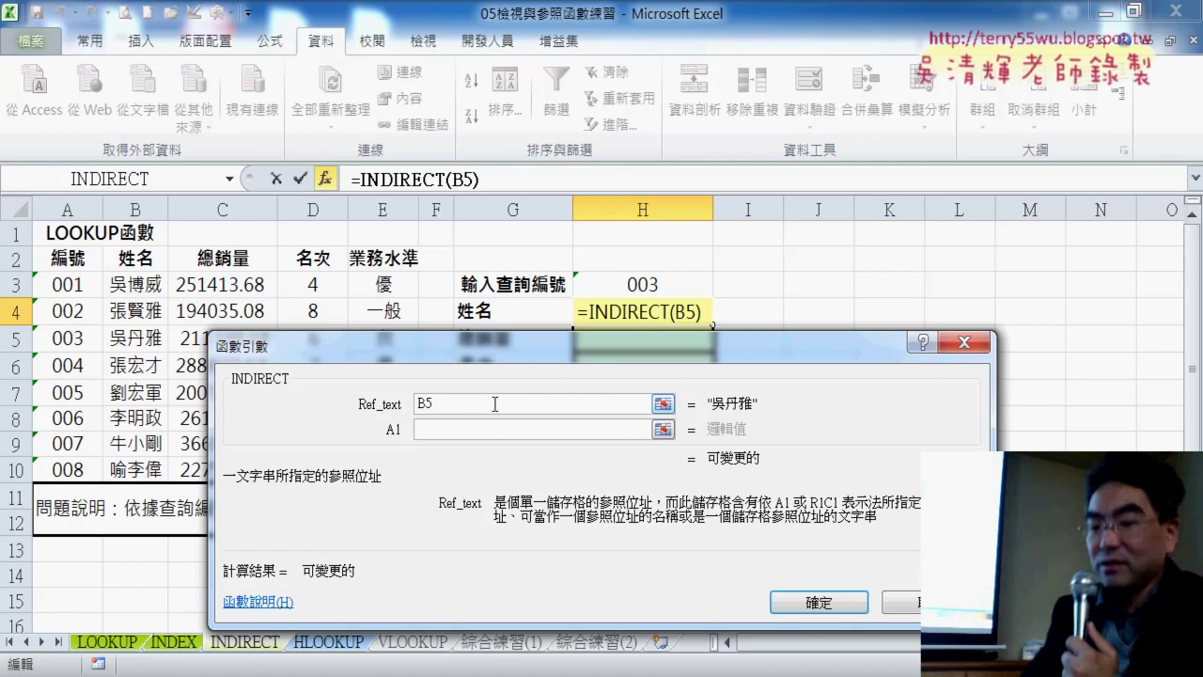
type("\"")
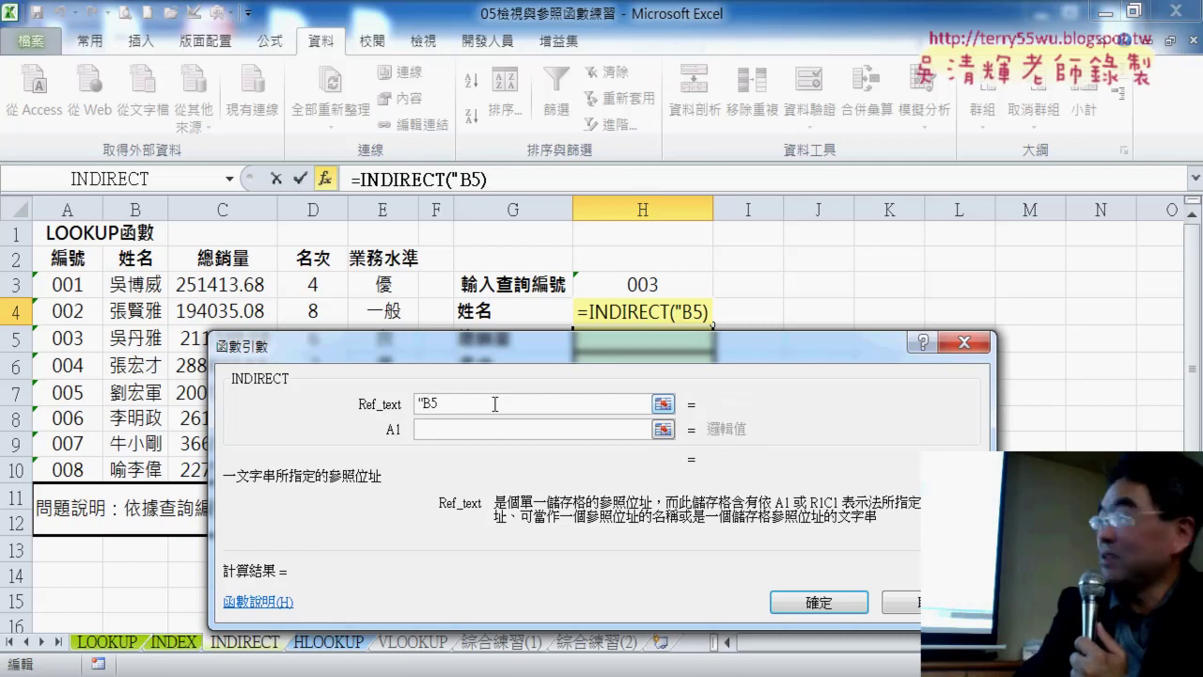
type("\"")
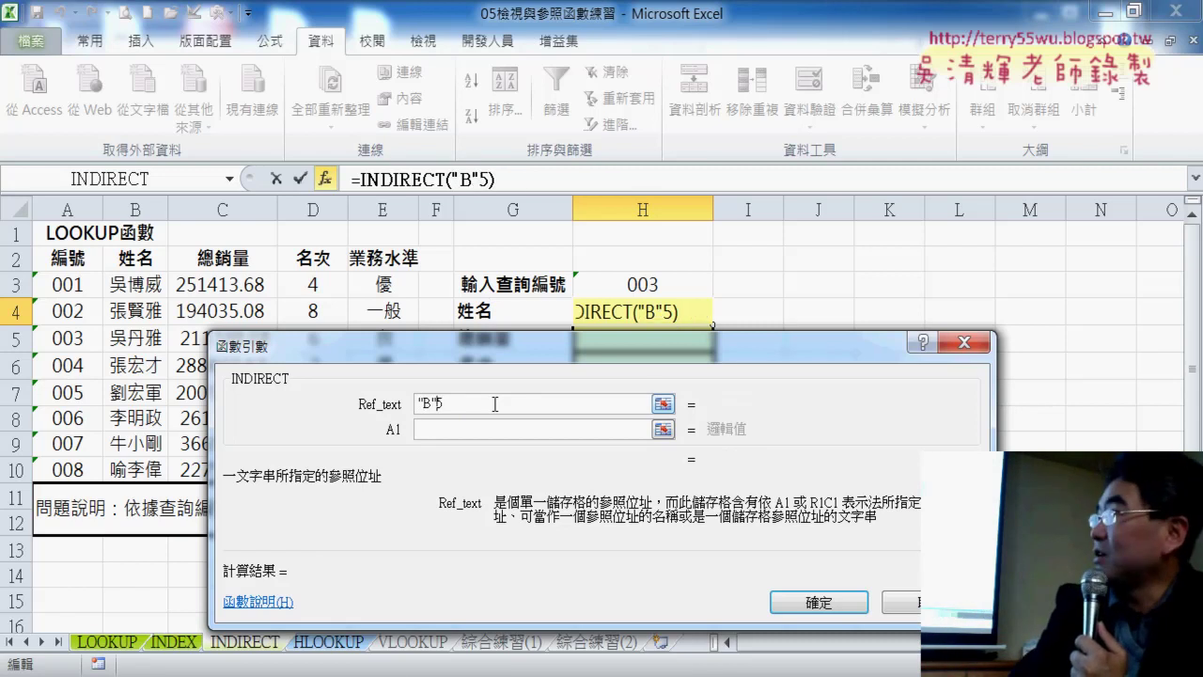
key("BackSpace")
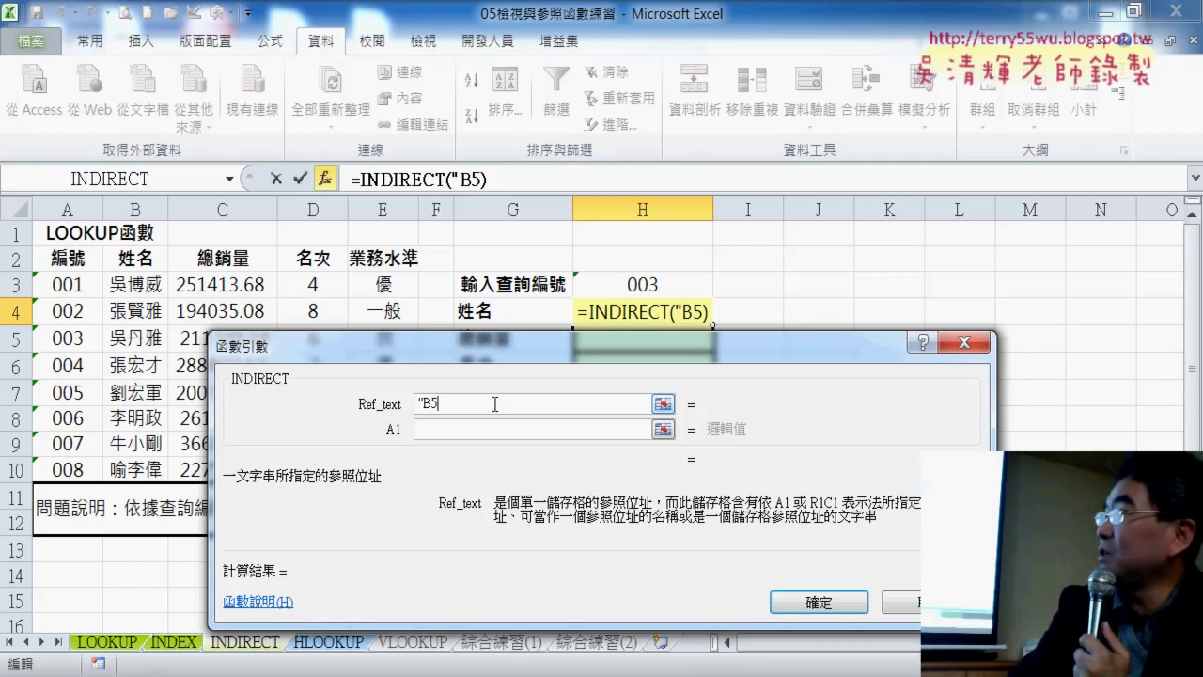
type("\"")
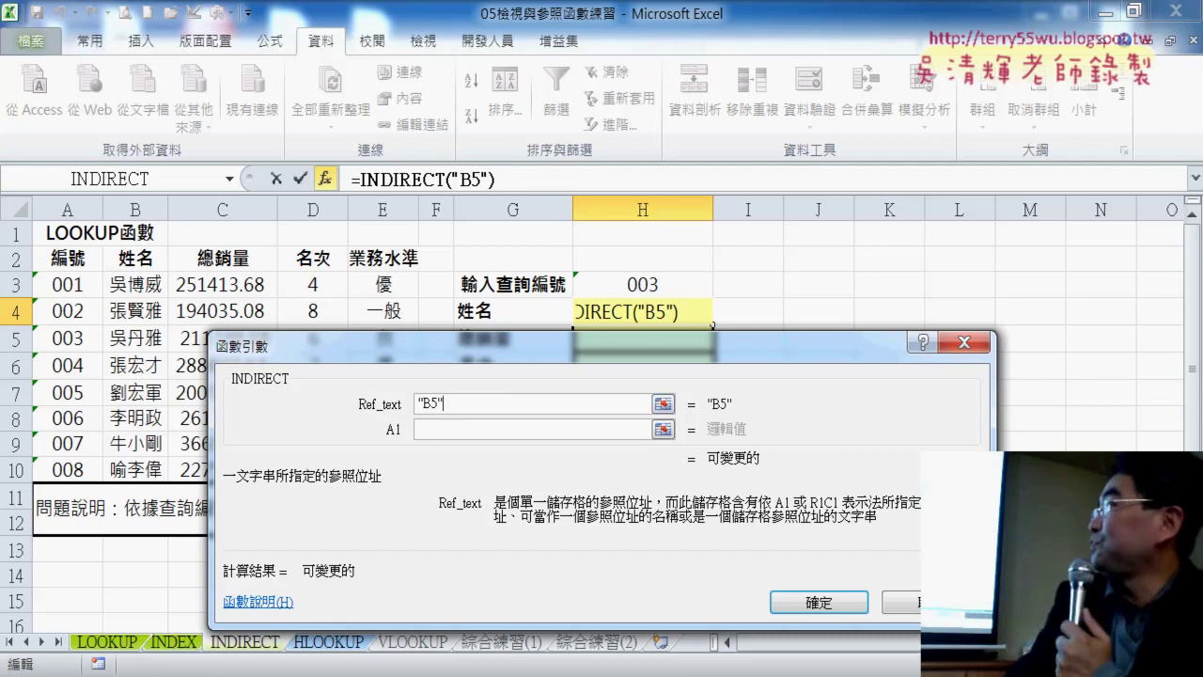
left_click(819, 601)
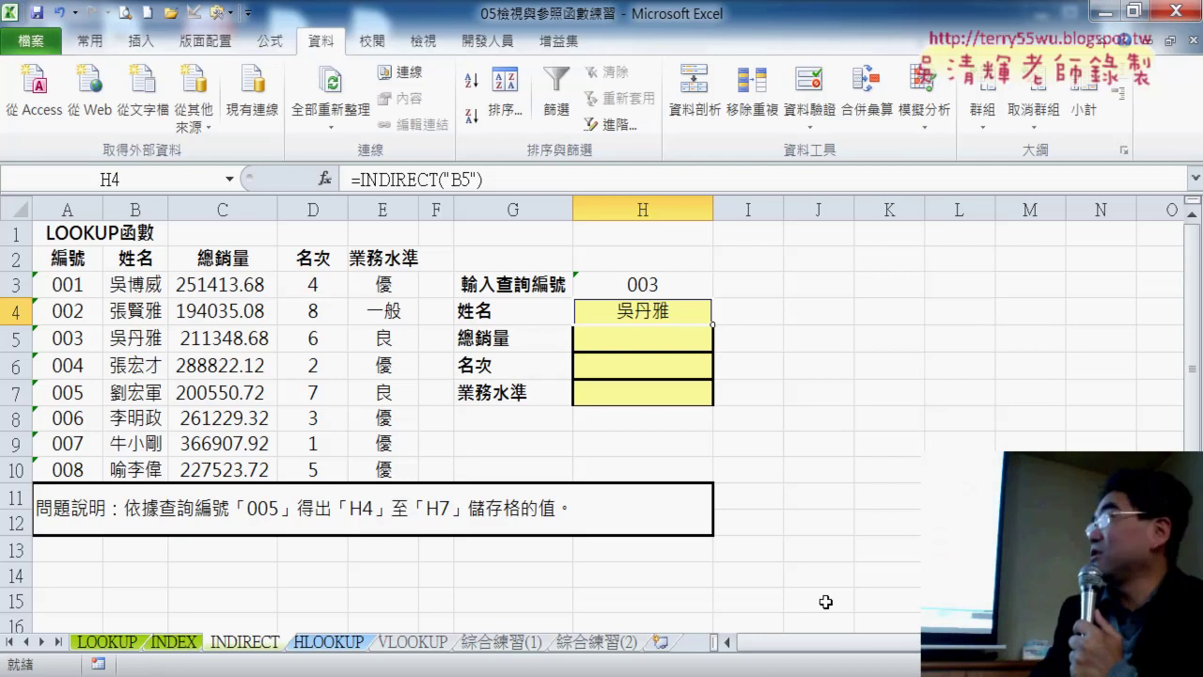
- Bring back the INDIRECT Function Arguments for H4, with Ref_text showing "B5"
left_click(416, 184)
left_click(325, 179)
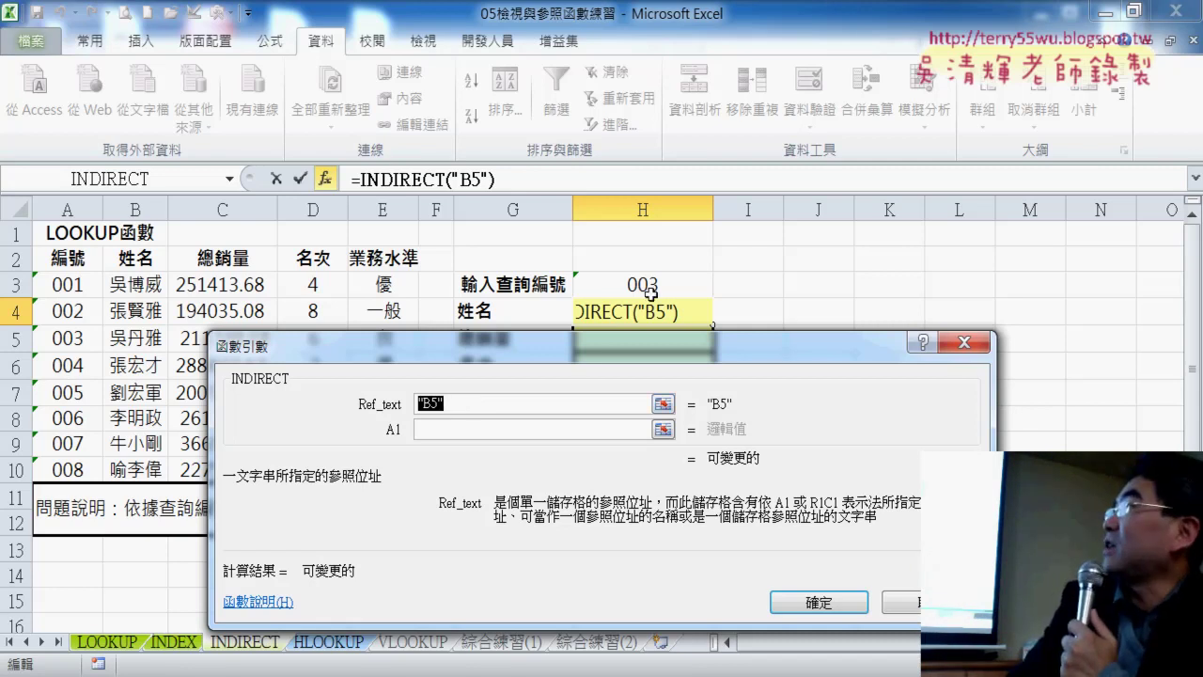
- Edit Ref_text from "B5" to "B"& to start a concatenated reference
left_click_drag(557, 346, 668, 353)
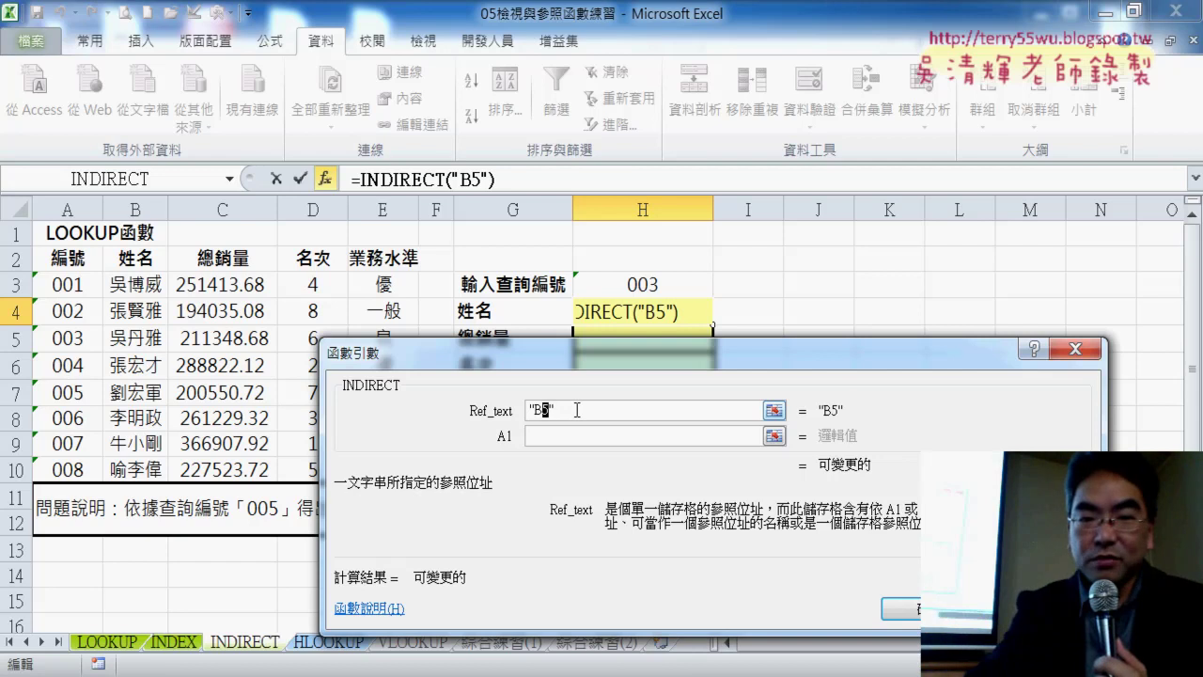
key("BackSpace")
left_click(576, 410)
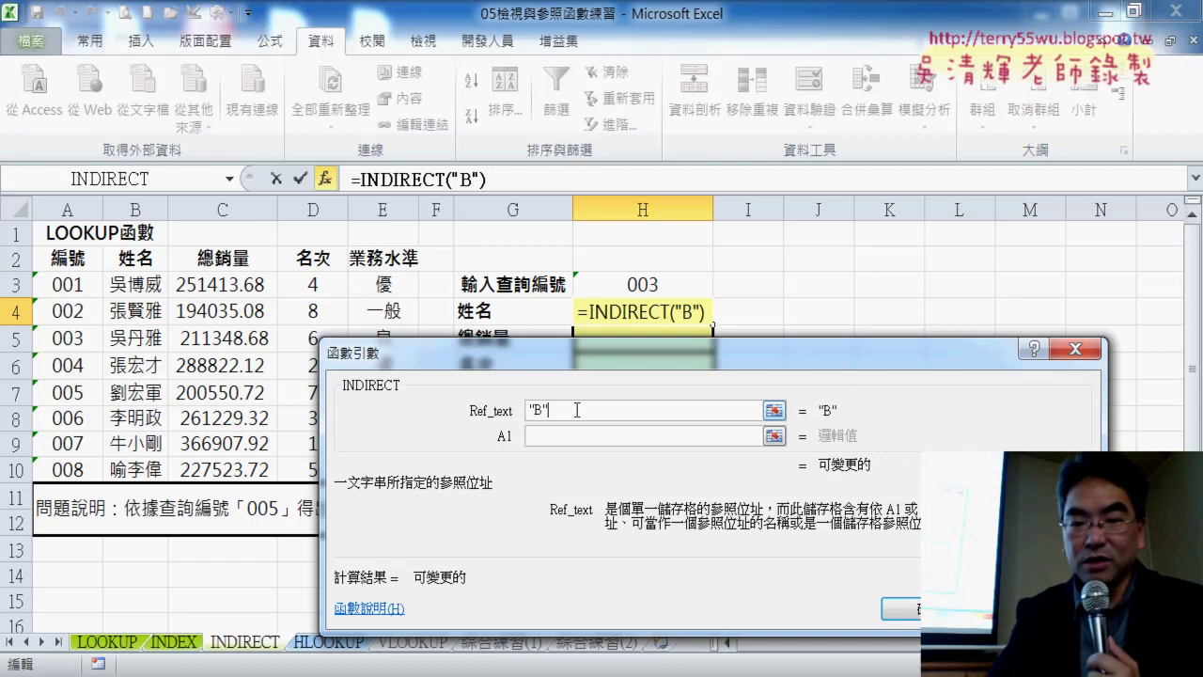
type("&")
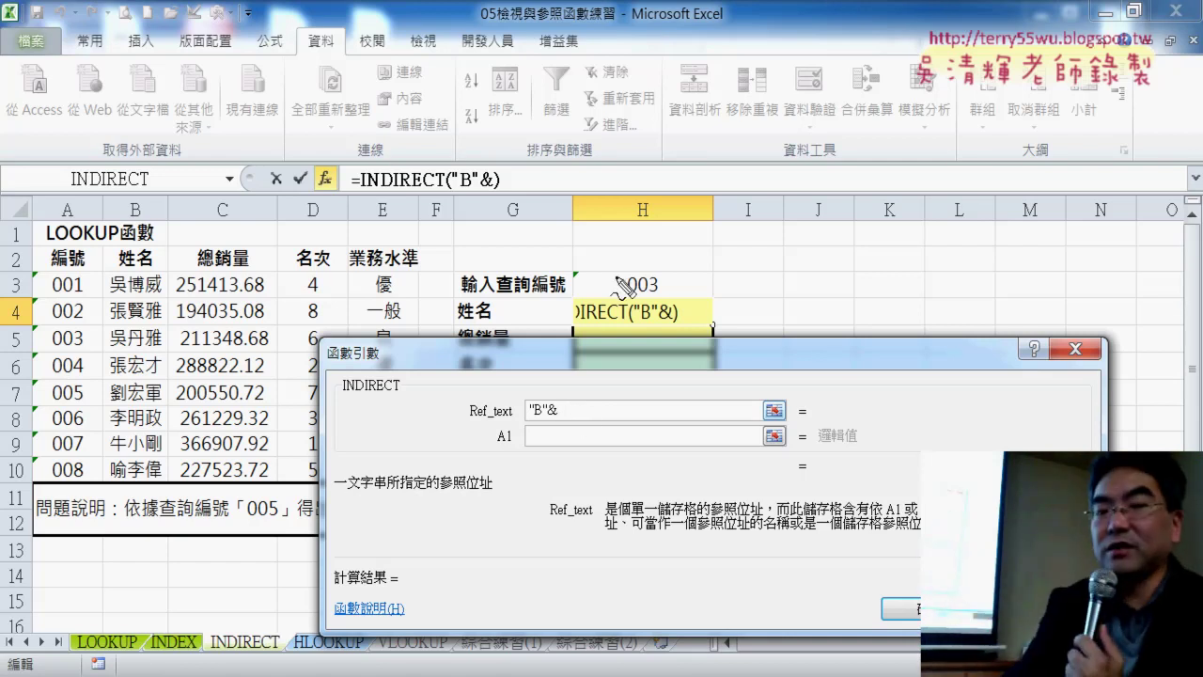
left_click_drag(639, 254, 788, 310)
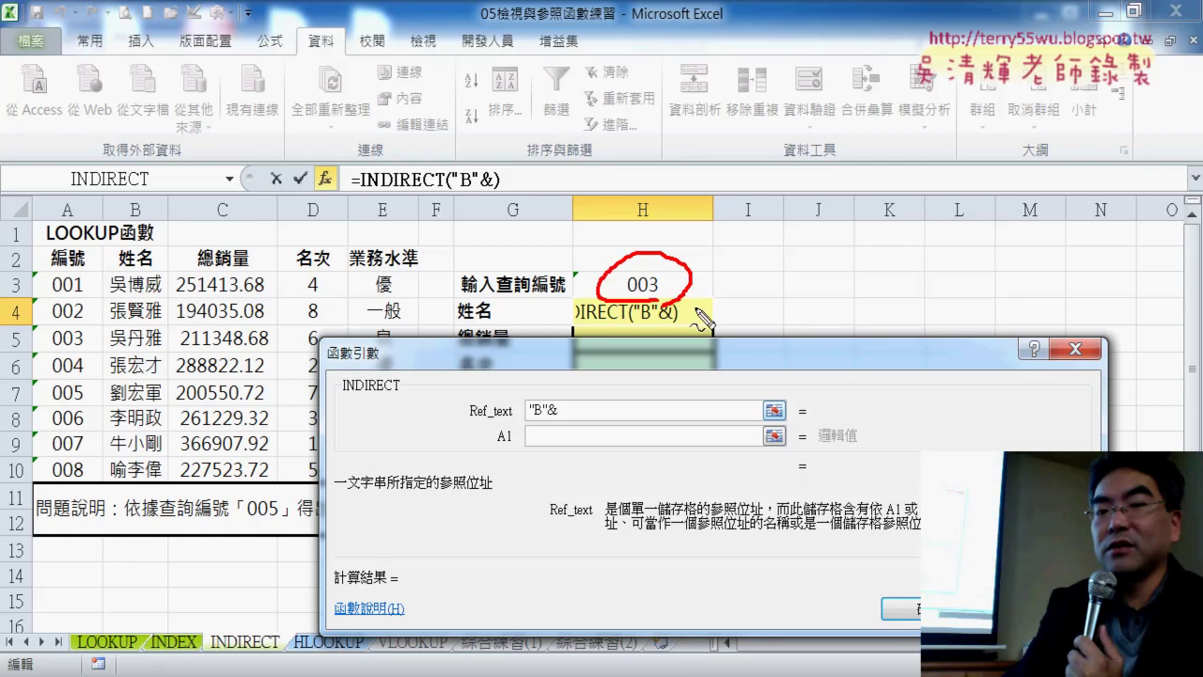
left_click_drag(706, 308, 714, 282)
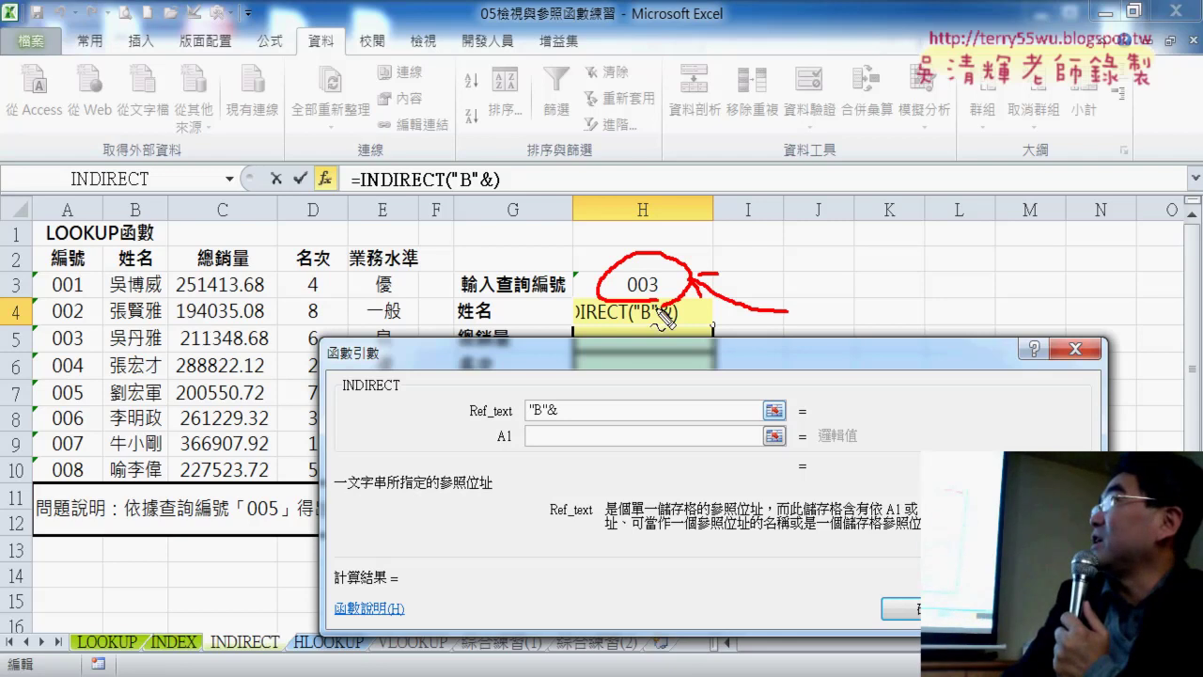
left_click_drag(616, 300, 577, 400)
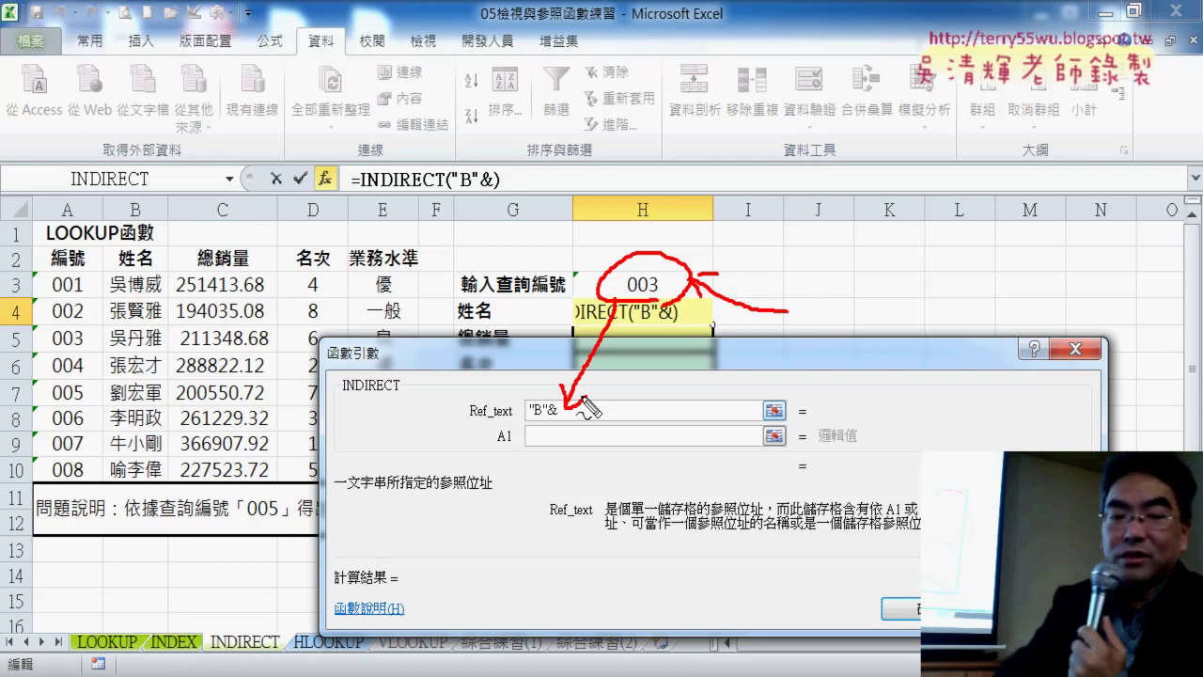
key("Escape")
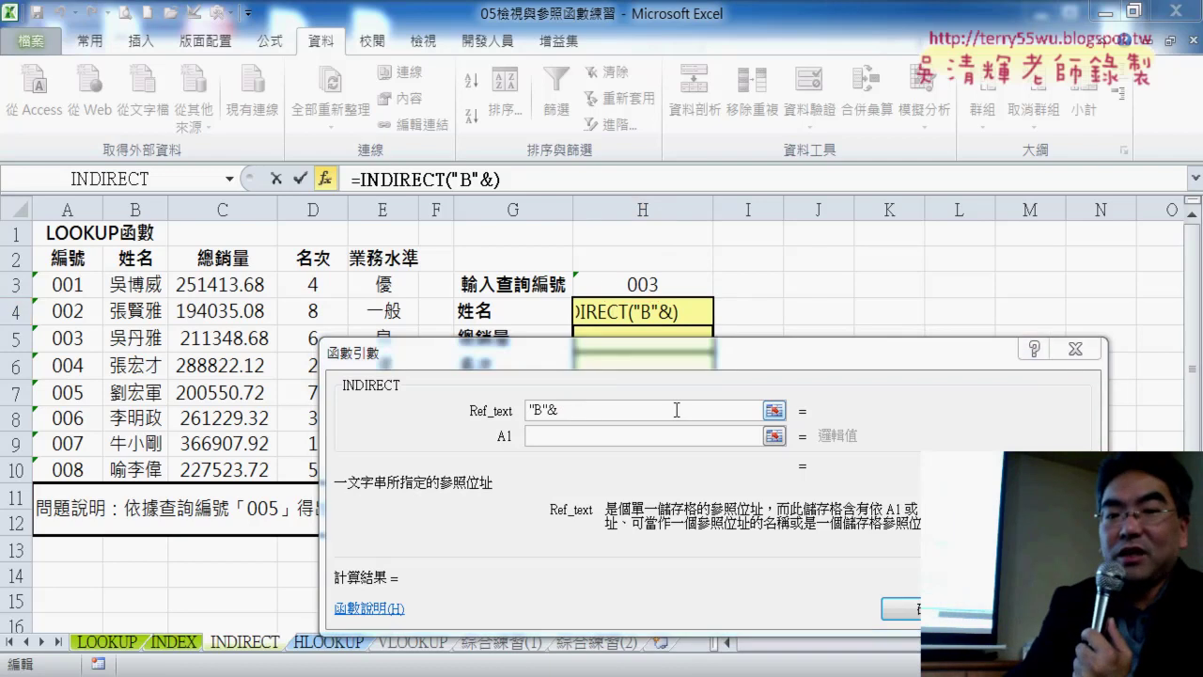
- Append cell H3 so Ref_text reads "B"&H3, evaluating to "B003"
left_click(652, 410)
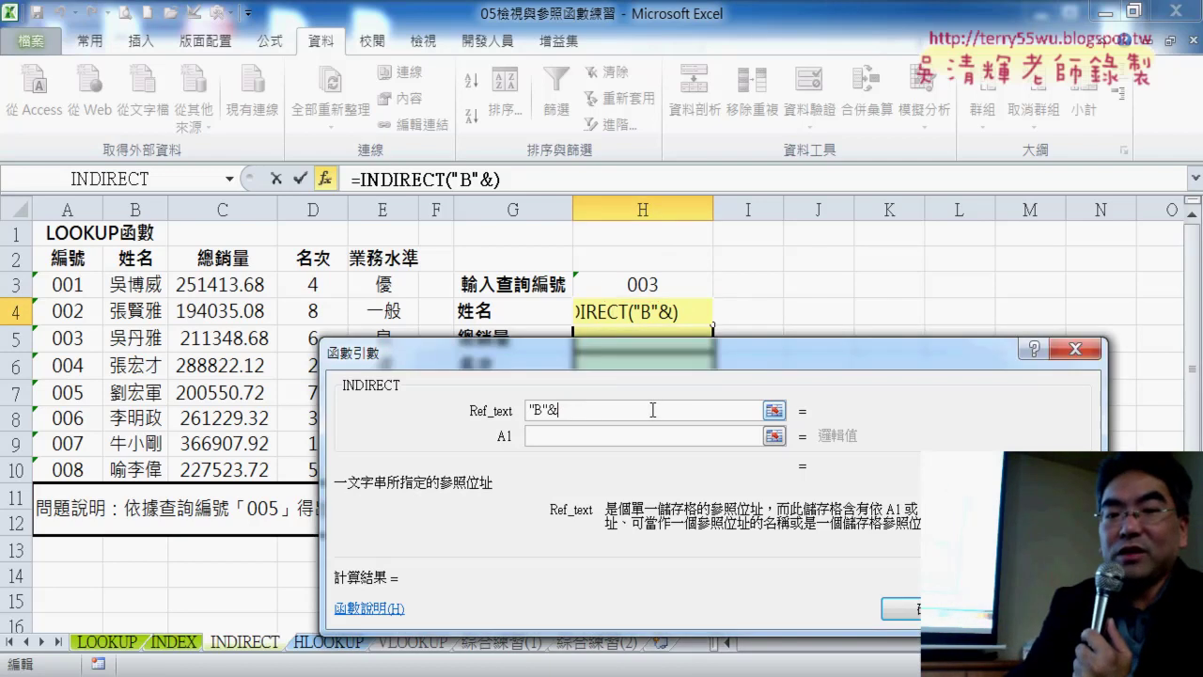
left_click(650, 284)
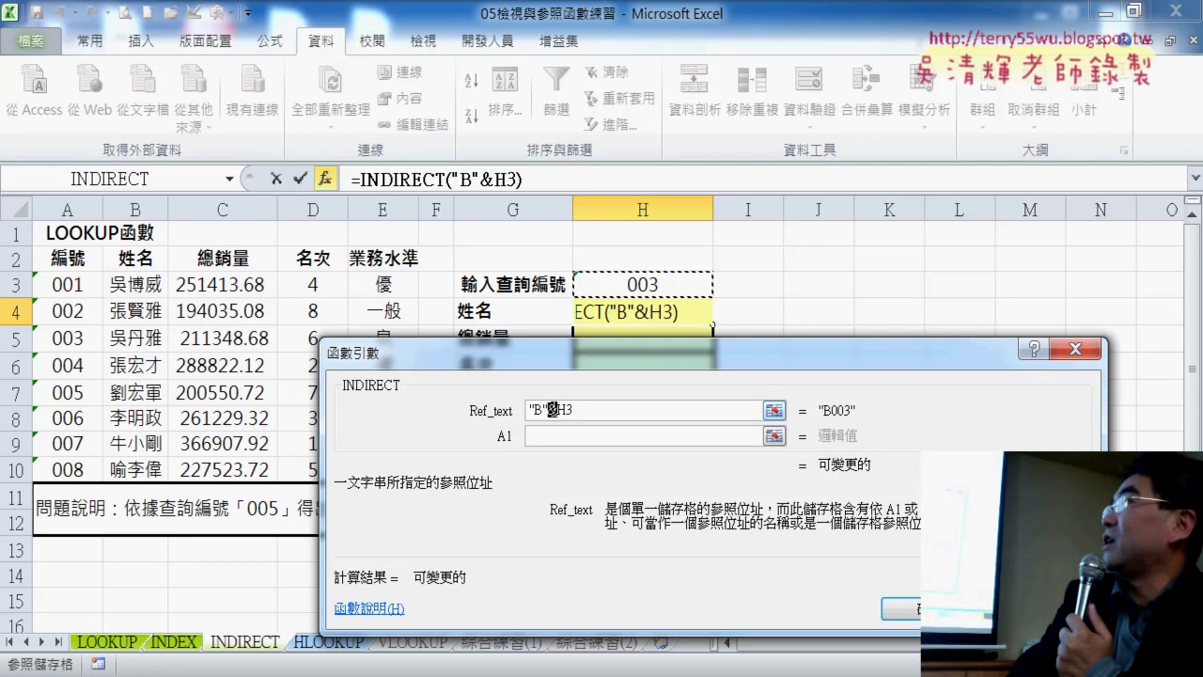
key("F2")
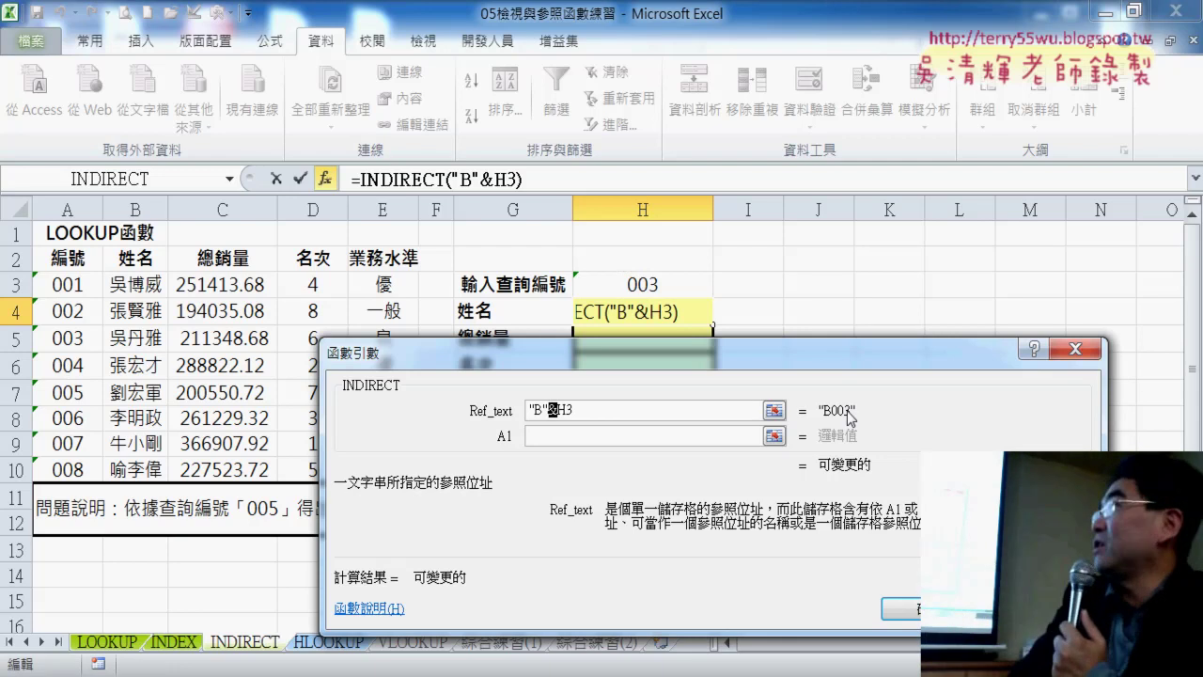
left_click(609, 411)
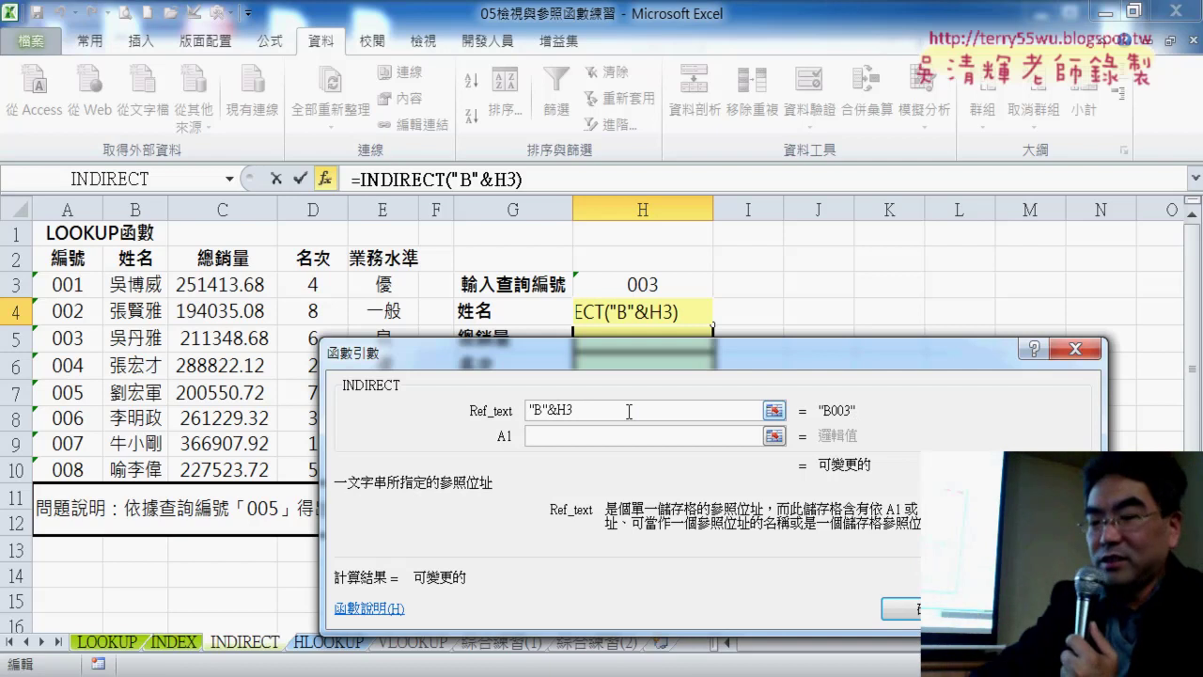
- Add +2 after H3 and commit H4 as =INDIRECT("B"&H3+2)
type("-")
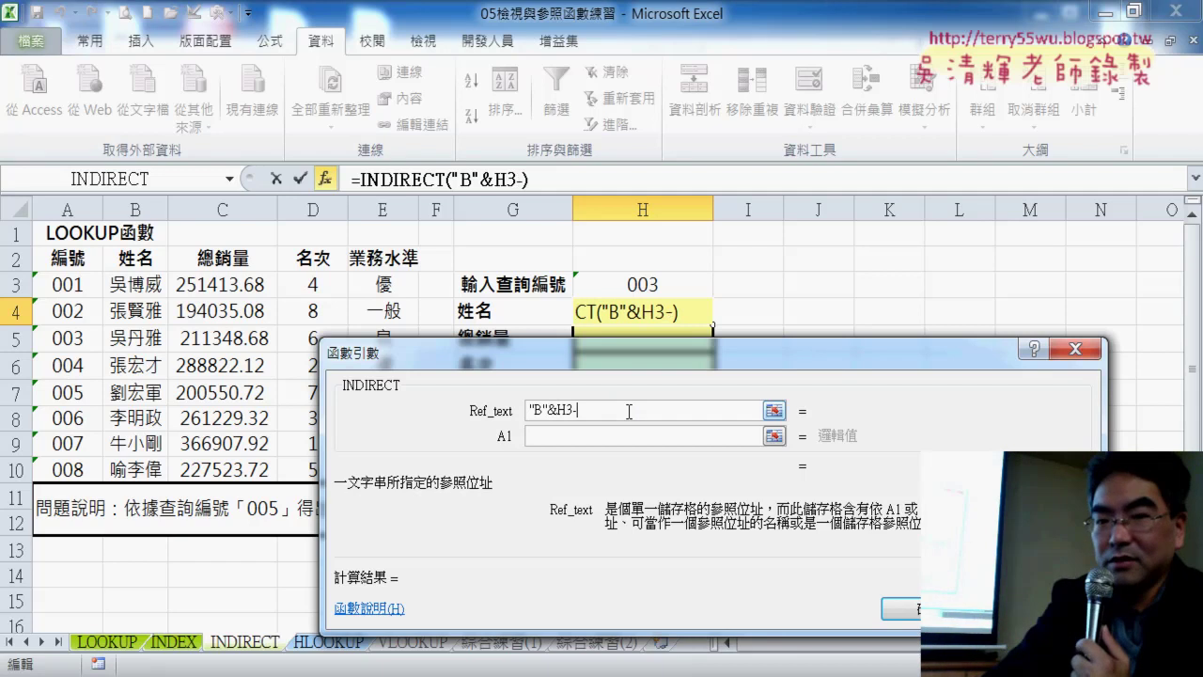
type("2")
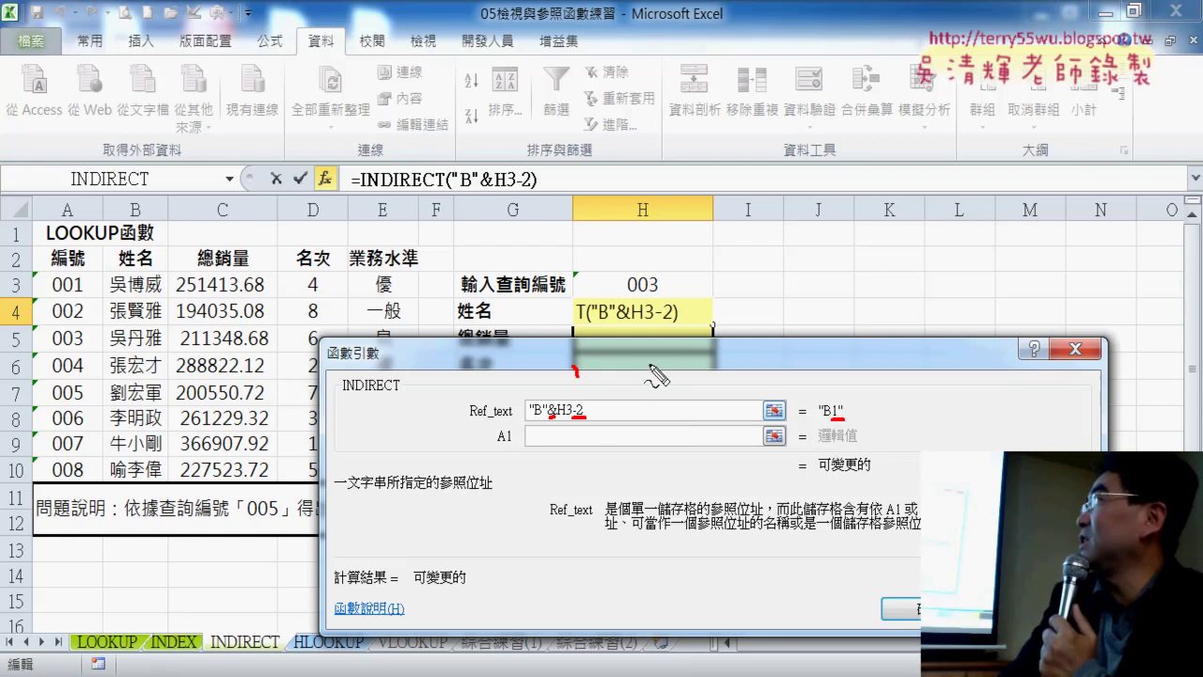
left_click_drag(648, 365, 645, 423)
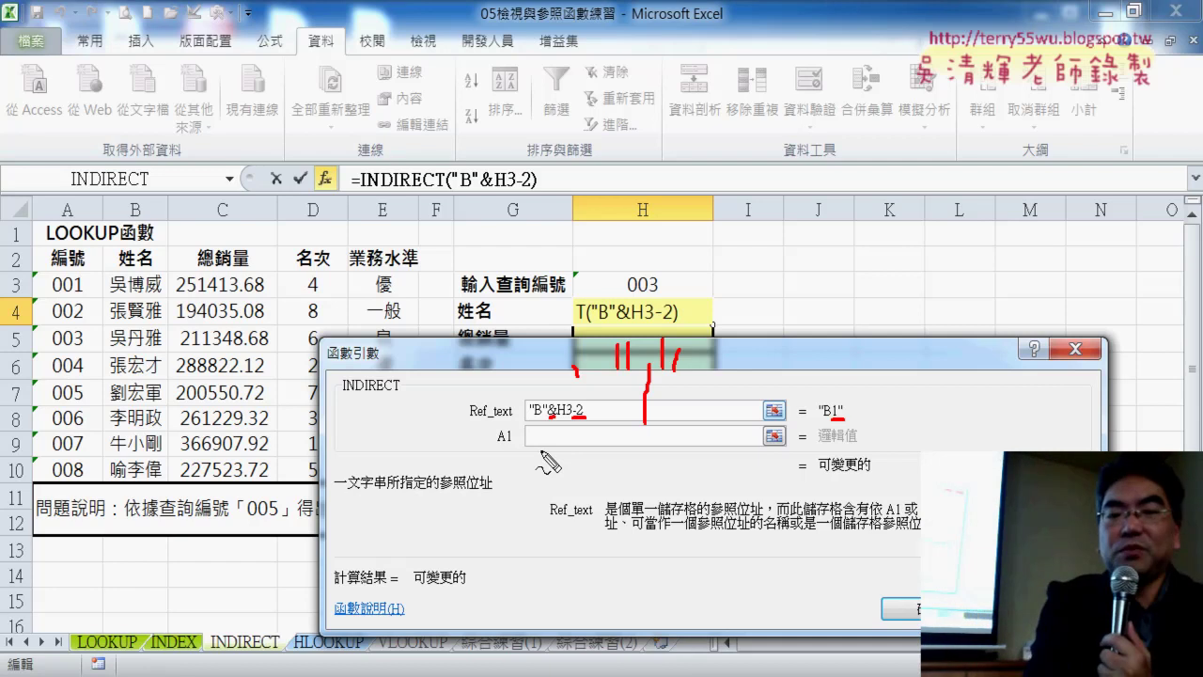
key("Escape")
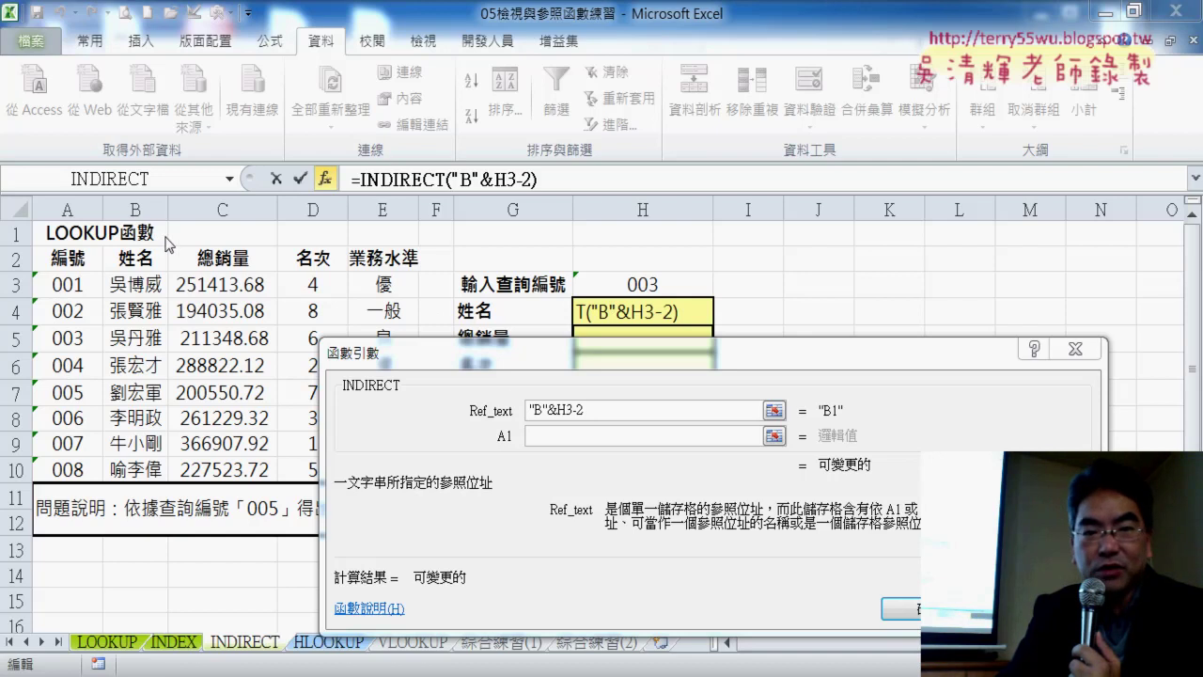
left_click_drag(575, 414, 579, 414)
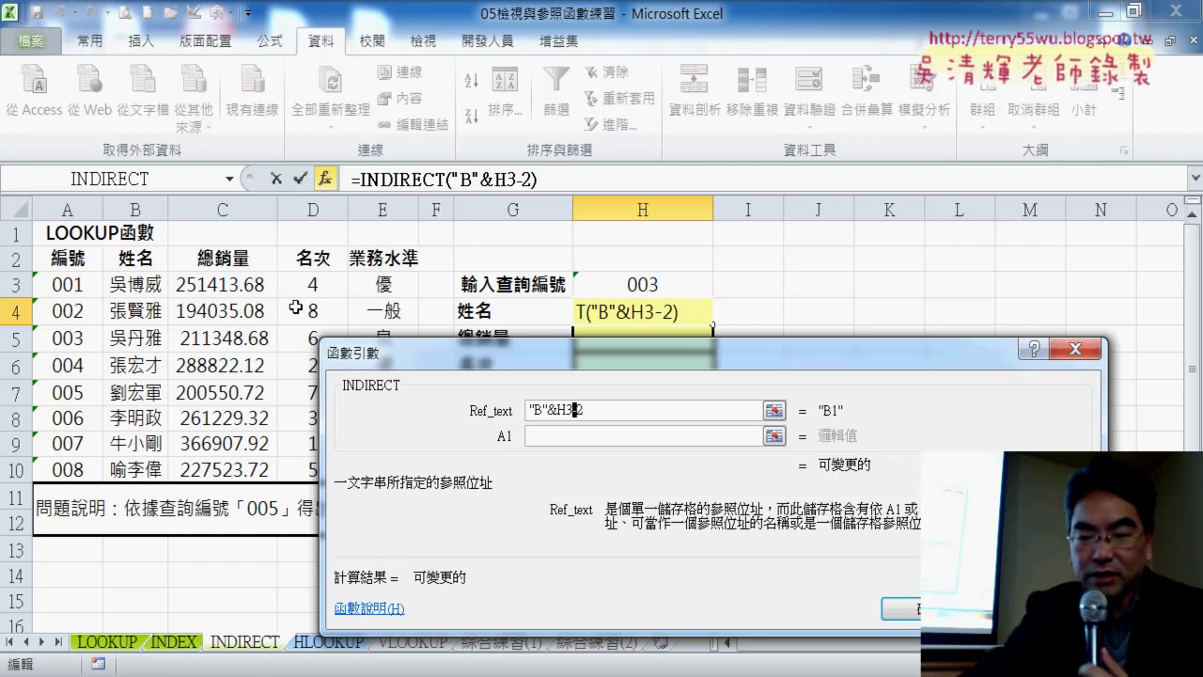
type("+")
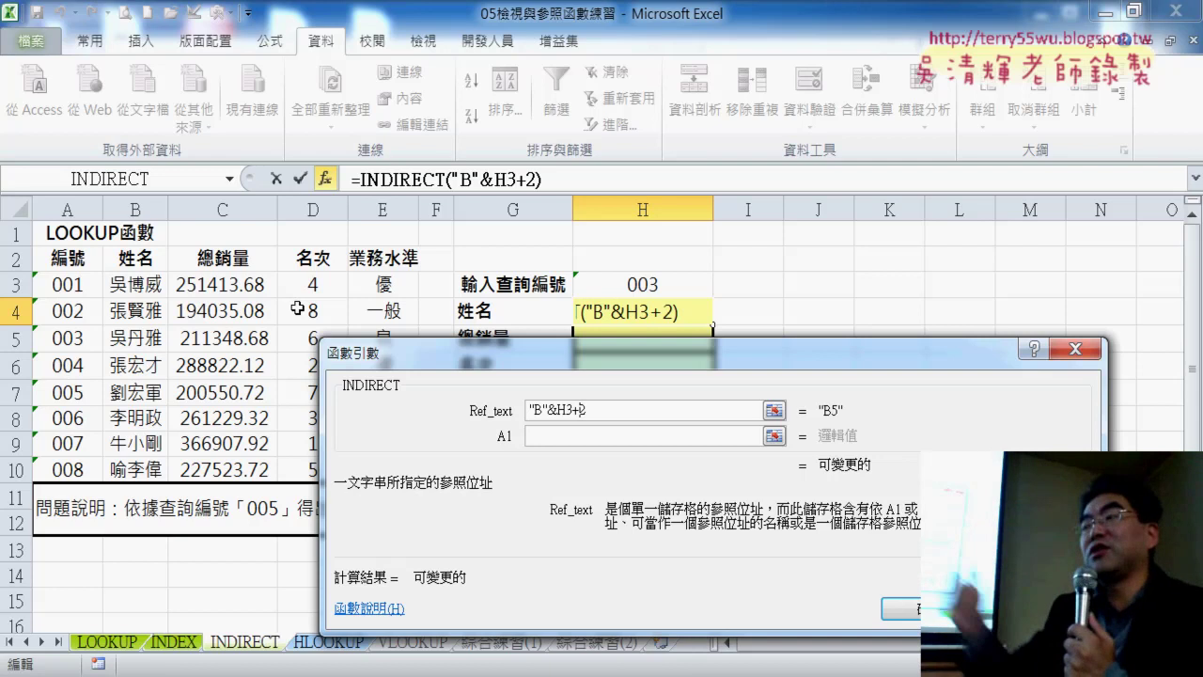
left_click(888, 607)
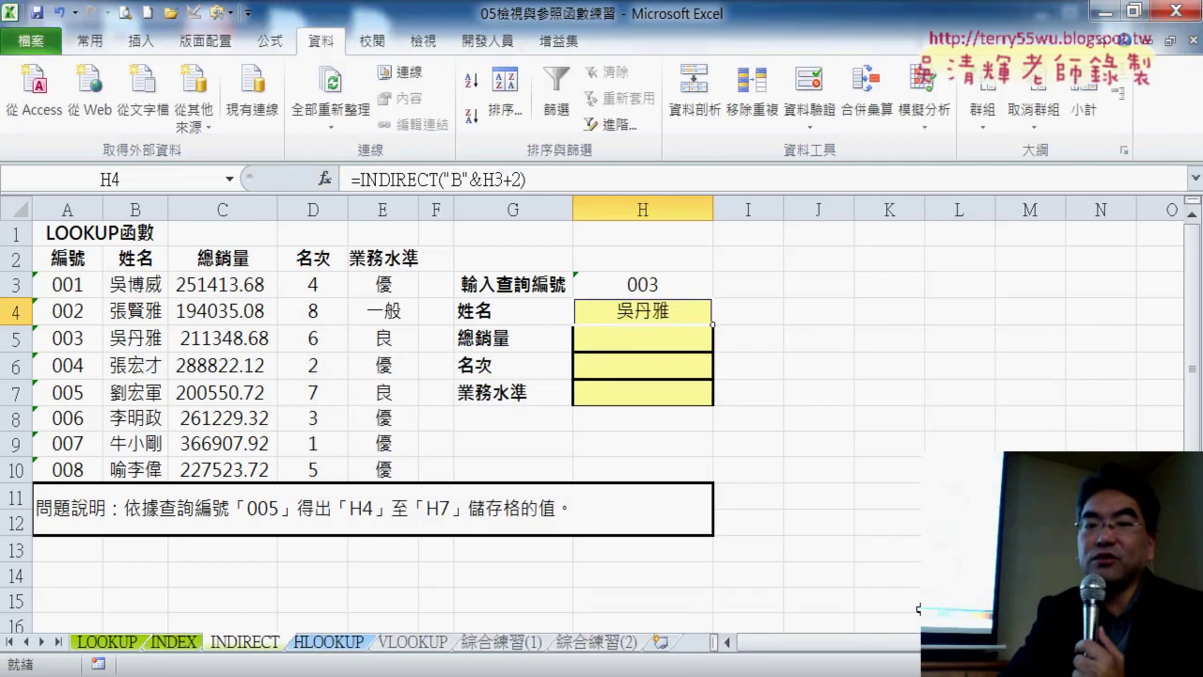
- Choose ID 002 from H3's dropdown and check H4's resulting name
left_click(637, 290)
left_click(719, 286)
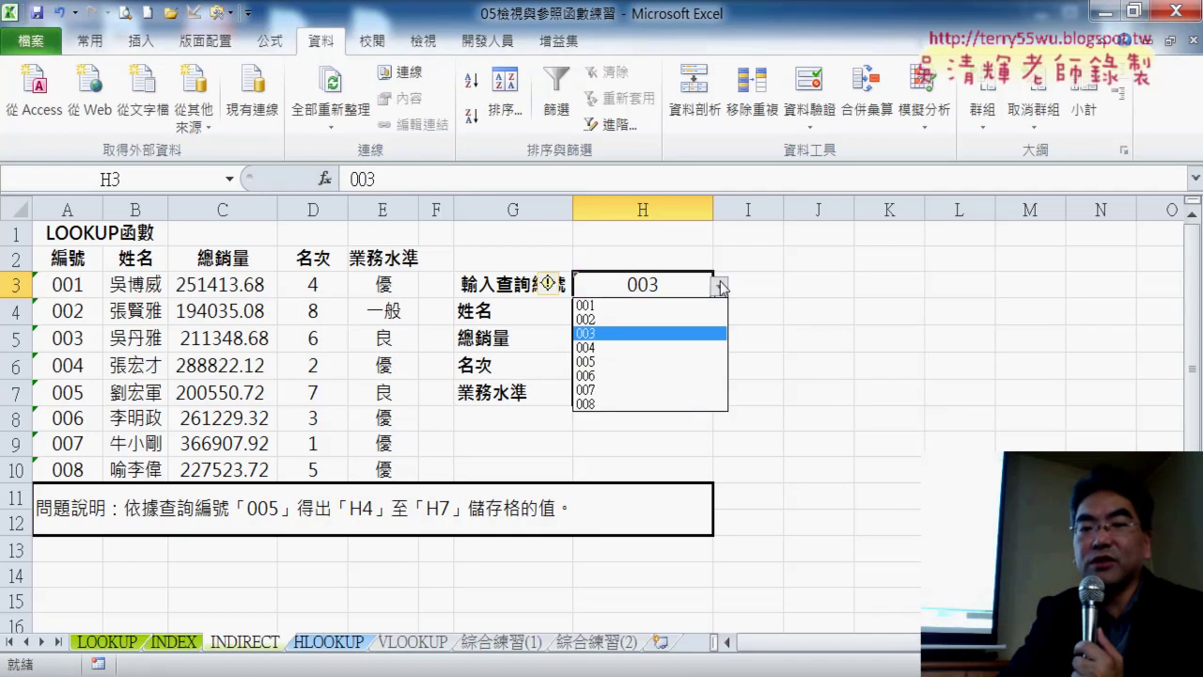
left_click(716, 318)
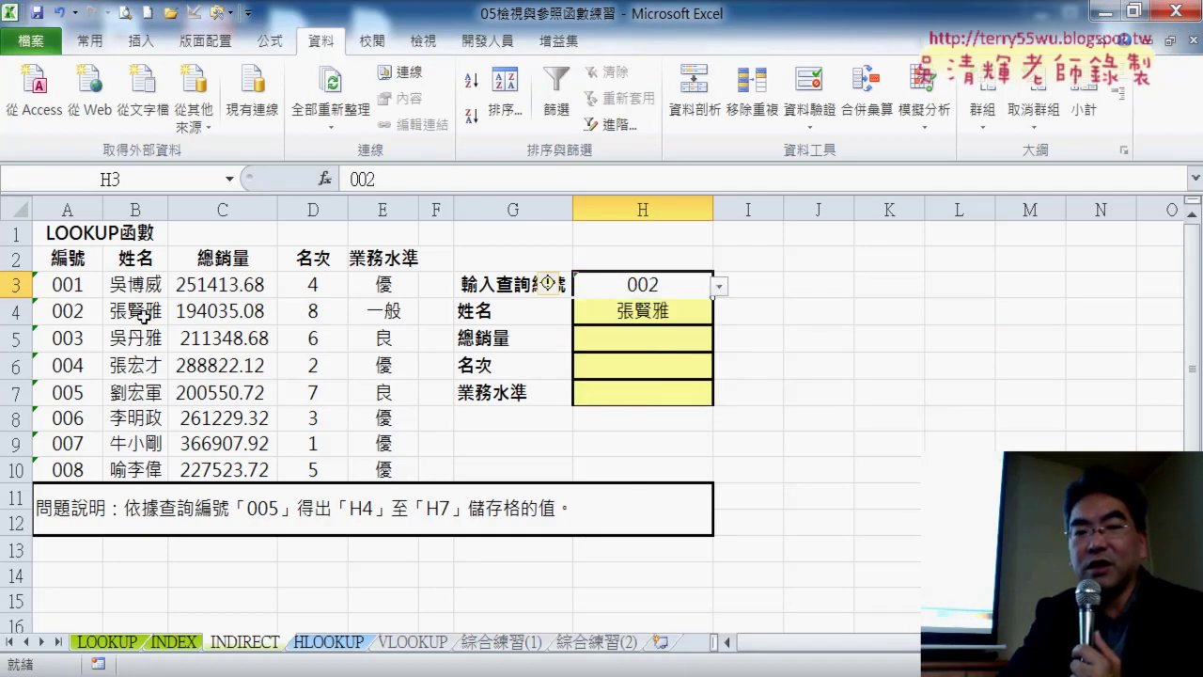
left_click(671, 314)
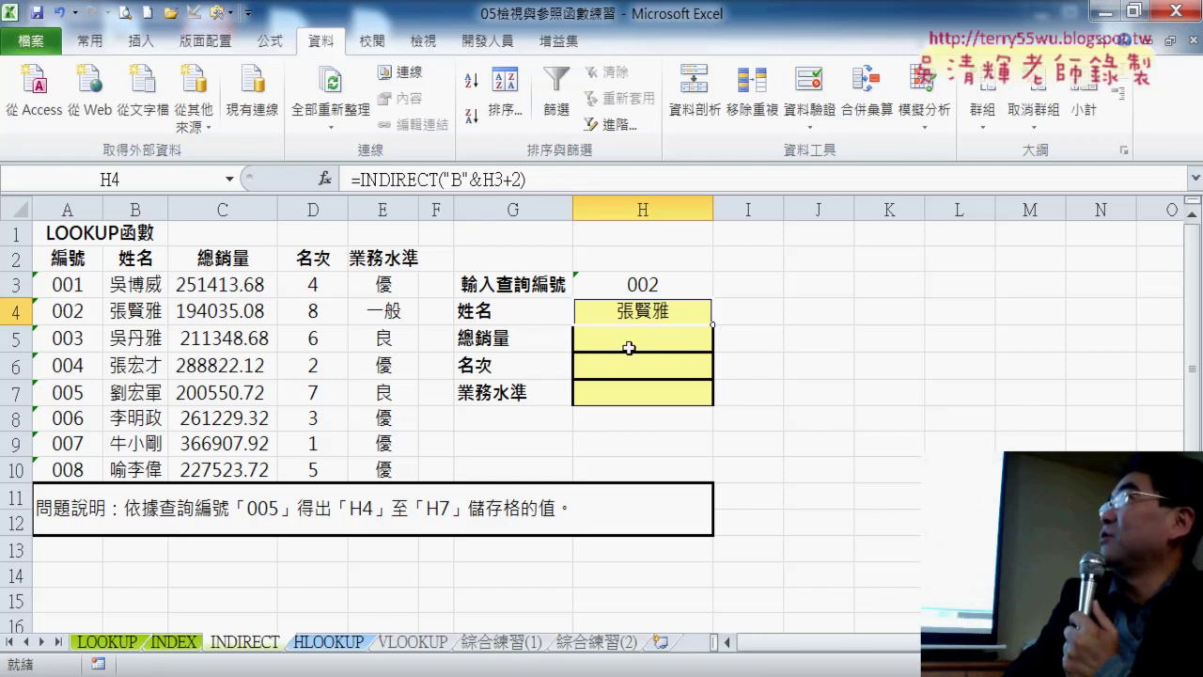
left_click(454, 178)
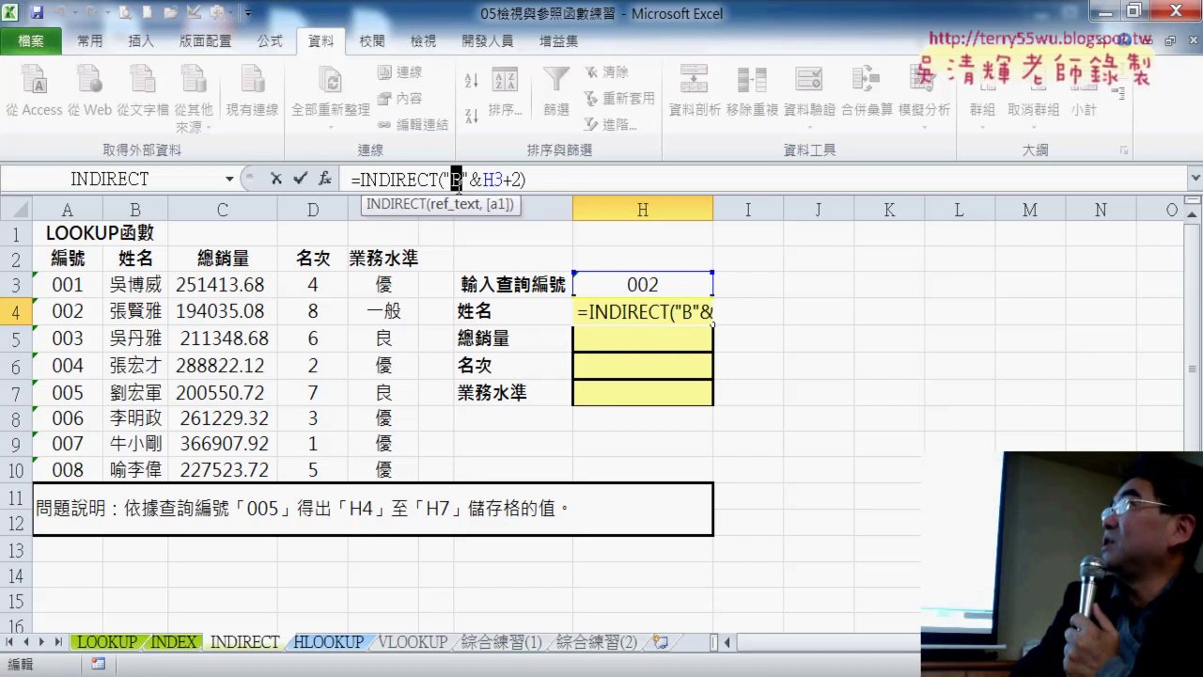
left_click(299, 178)
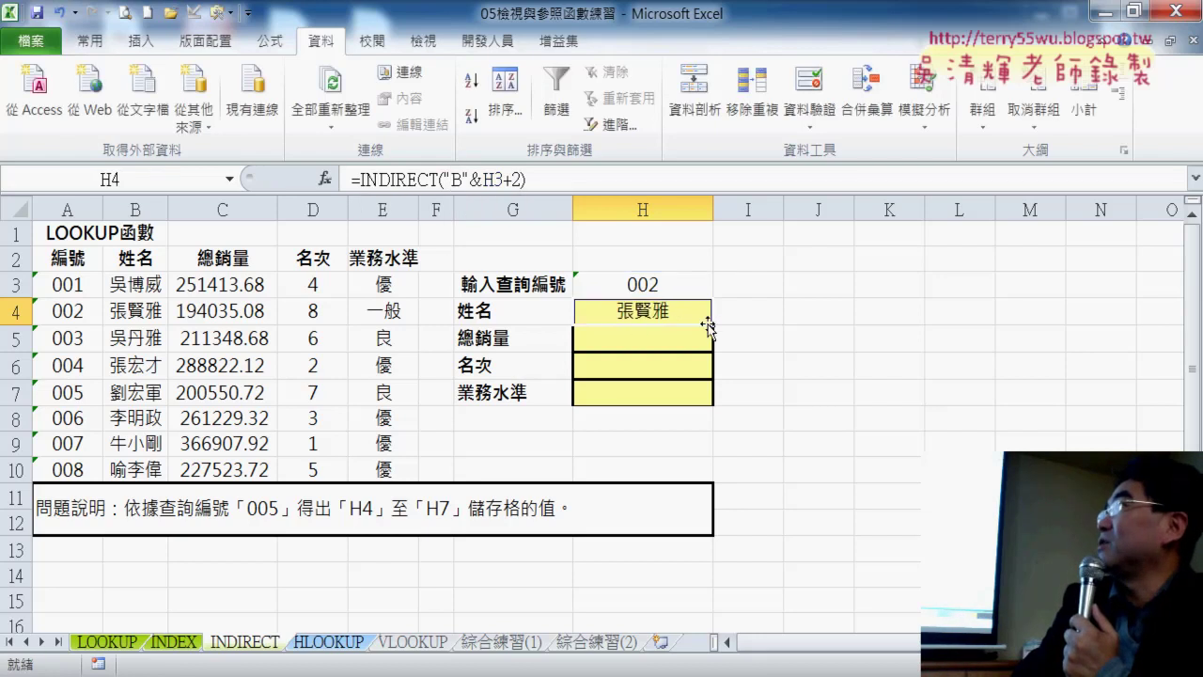
mouse_move(707, 325)
left_mouse_down()
mouse_move(701, 401)
mouse_move(696, 322)
left_mouse_up()
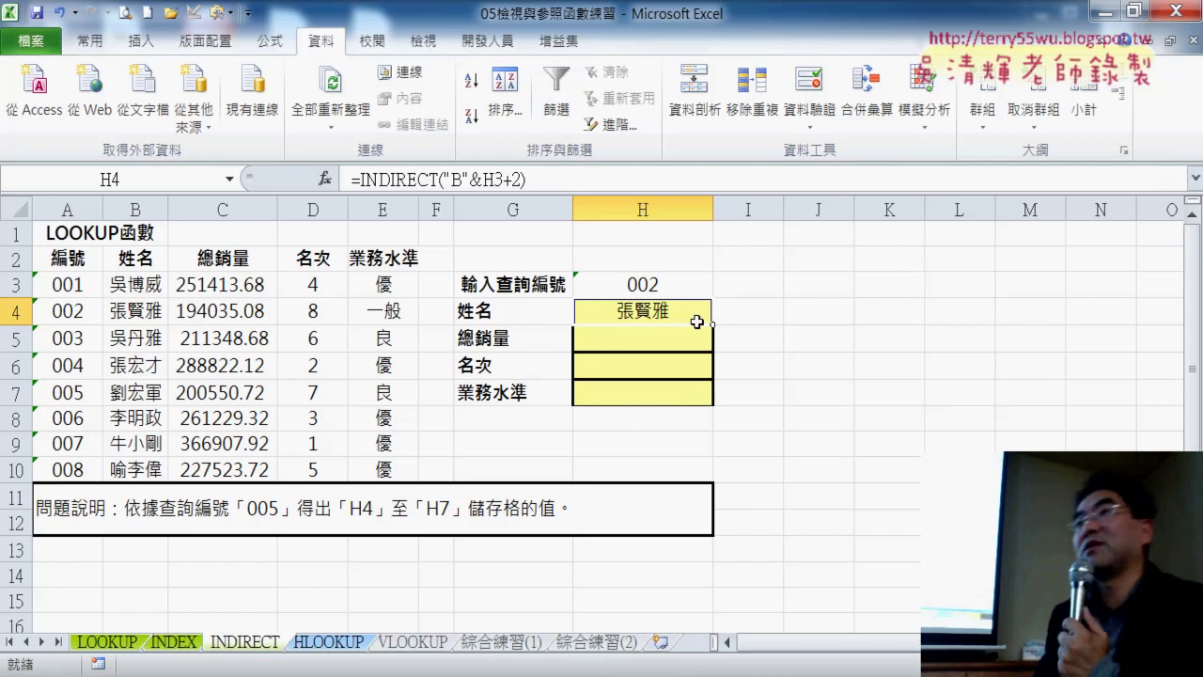